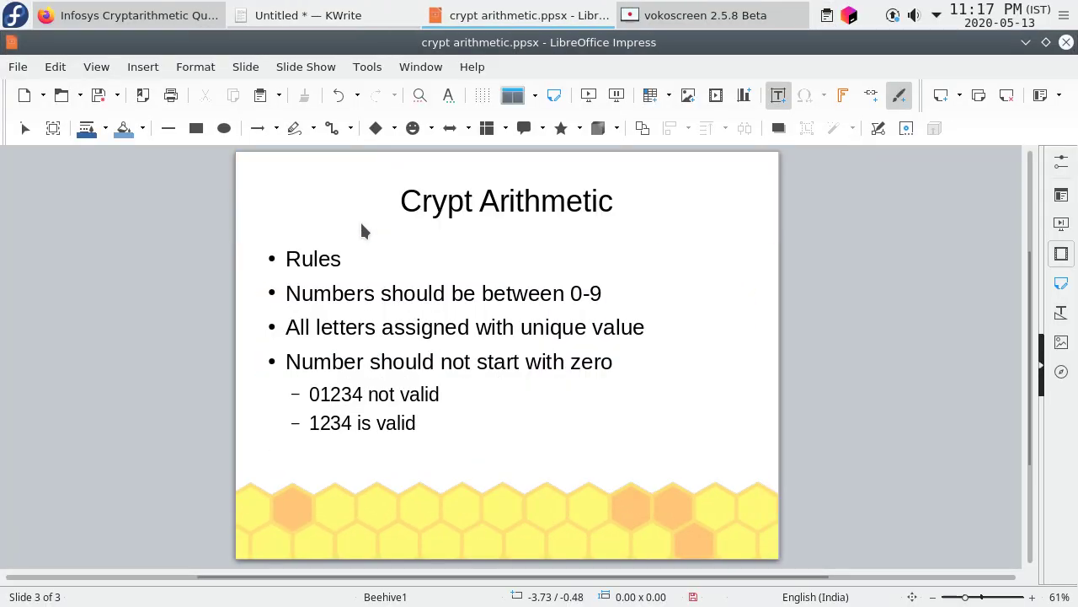
Bring the puzzle notes forward and highlight YOUR, HEART, O = 4 and the asked sum Y + U + R + E.
click(337, 16)
click(151, 214)
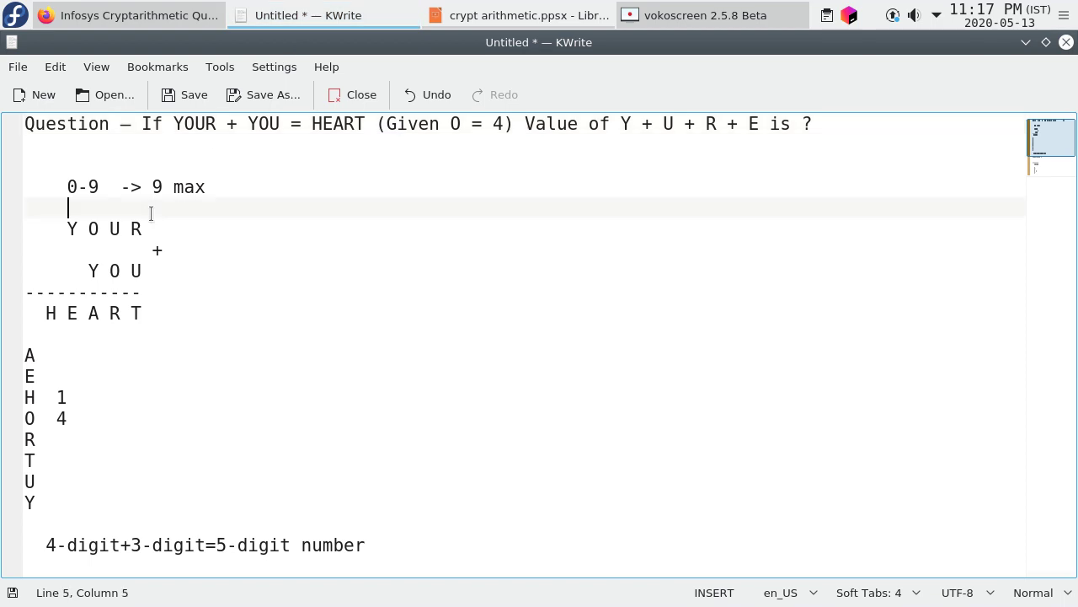
key(Up)
key(Up)
key(Up)
key(Up)
key(Home)
key(Right)
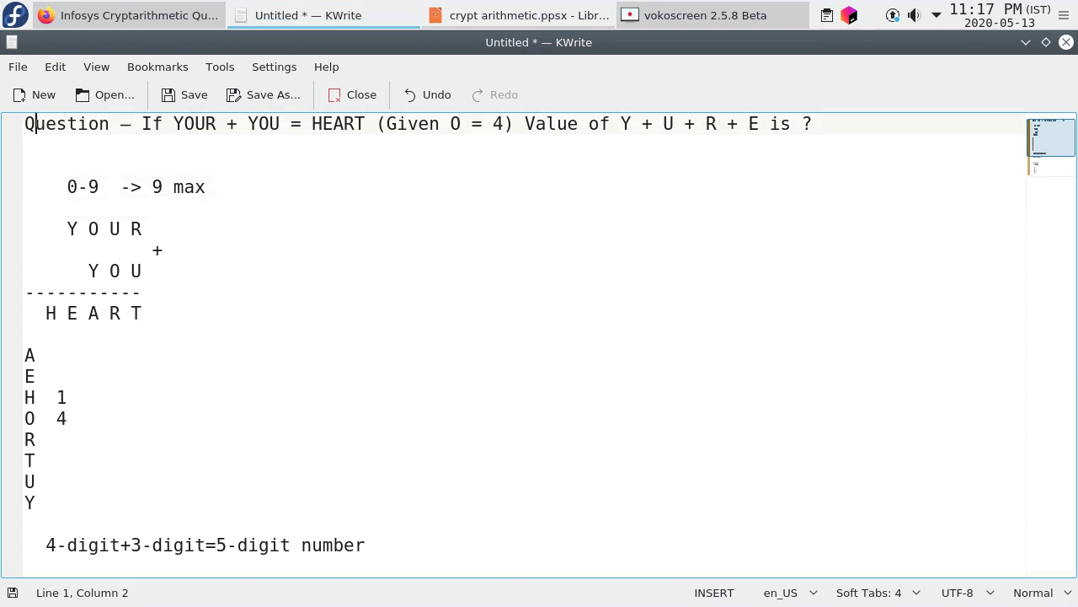
key(Right)
key(Right)
key(Right)
key(Right)
key(shift+Right)
key(shift+Right)
key(shift+Right)
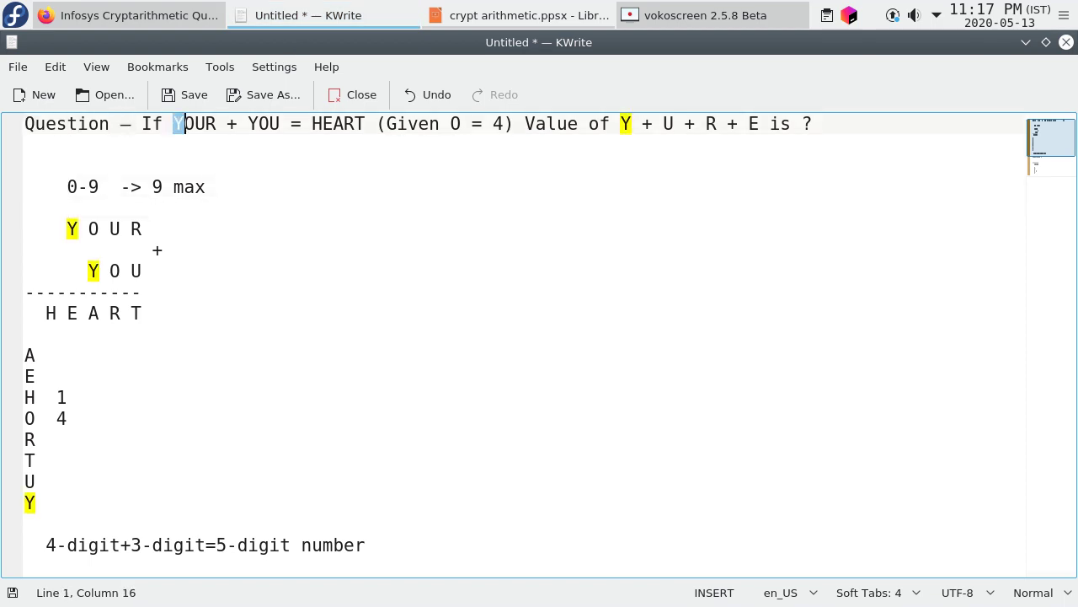
key(Right)
key(Right)
key(Right)
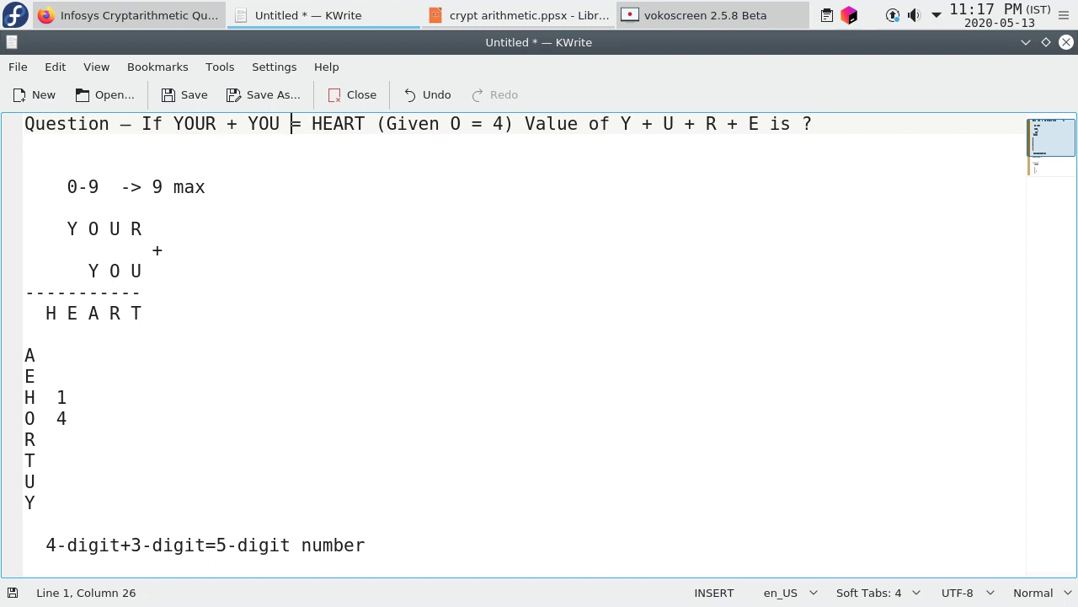
key(Right)
key(Right)
key(Right)
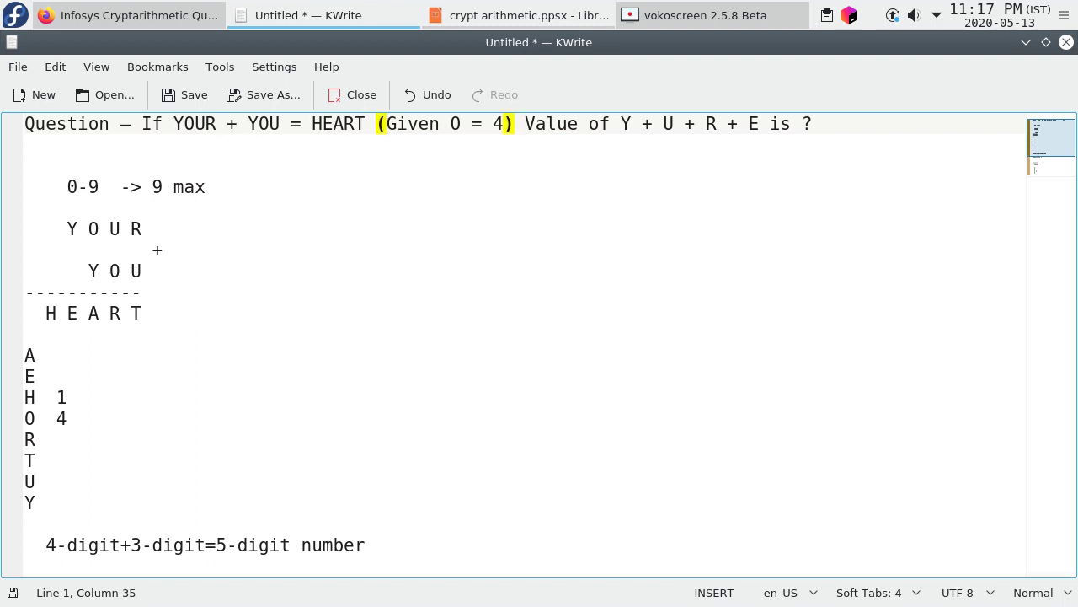
key(Right)
key(Right)
key(Right)
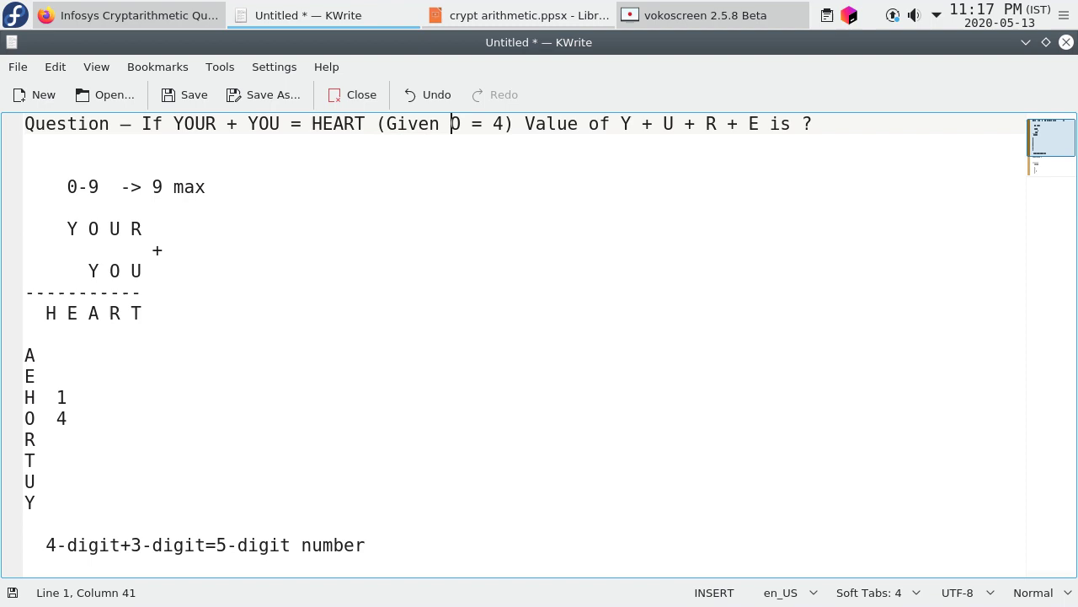
key(Right)
key(Right)
key(Right)
key(Right)
key(Right)
key(Right)
key(shift+Right)
key(shift+Right)
key(shift+Right)
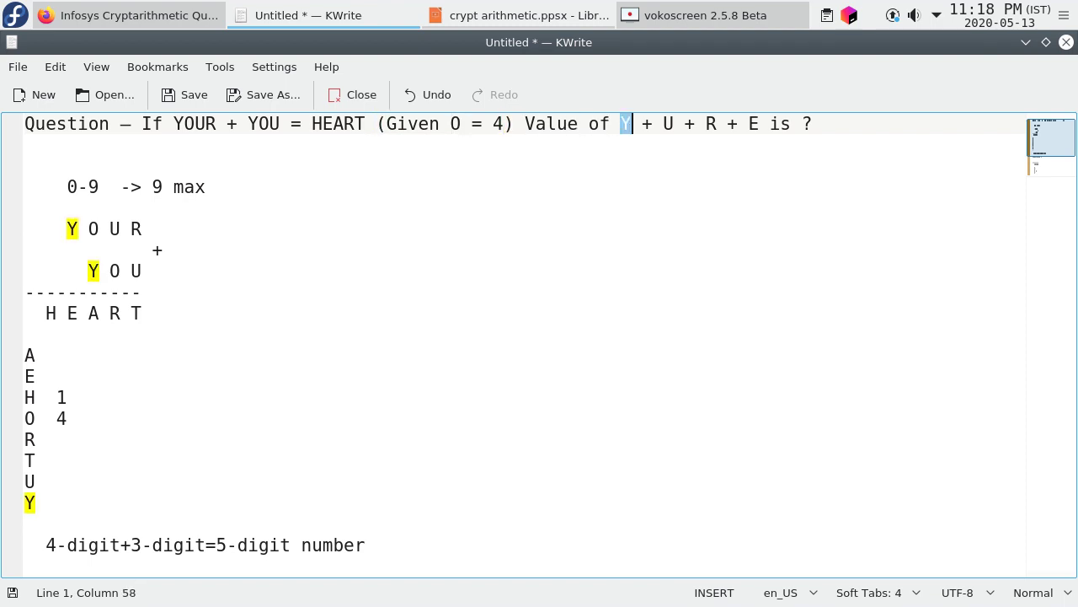
key(shift+Right)
key(shift+Right)
key(shift+Right)
key(shift+Right)
key(shift+Right)
key(shift+Right)
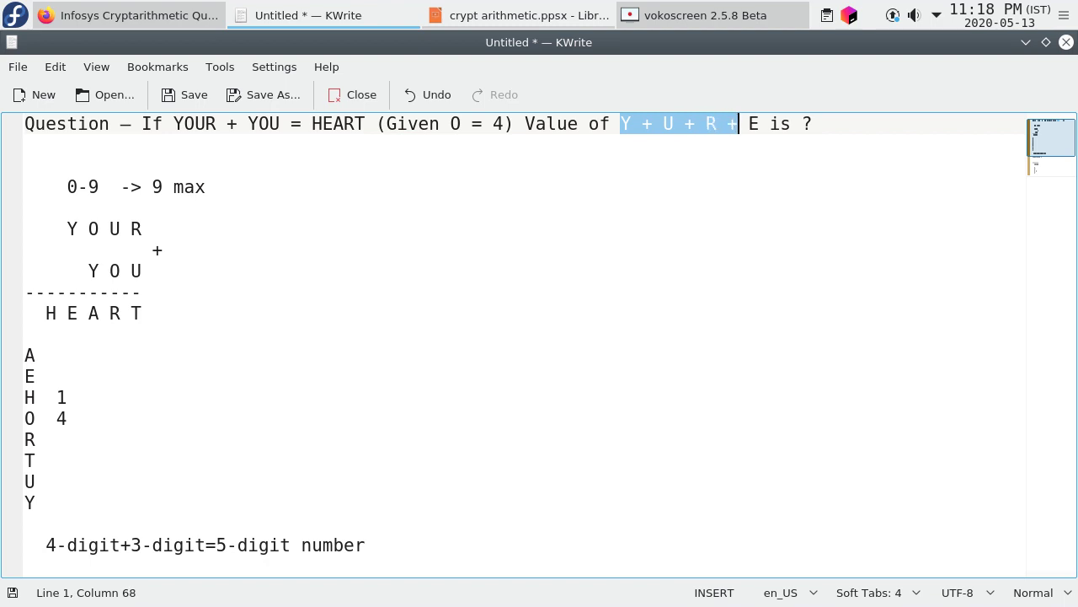
key(shift+Right)
key(shift+Right)
Point out the maximum digit 9 on the 0-9 -> 9 max line, ending at that line's end.
key(Down)
key(Down)
key(Down)
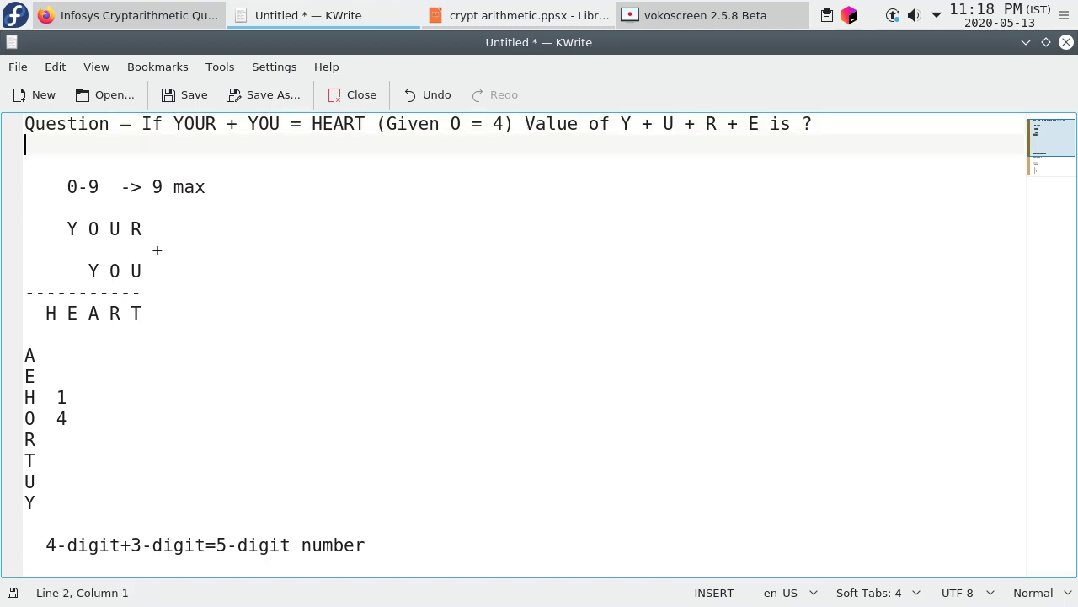
key(Left)
key(Left)
key(Left)
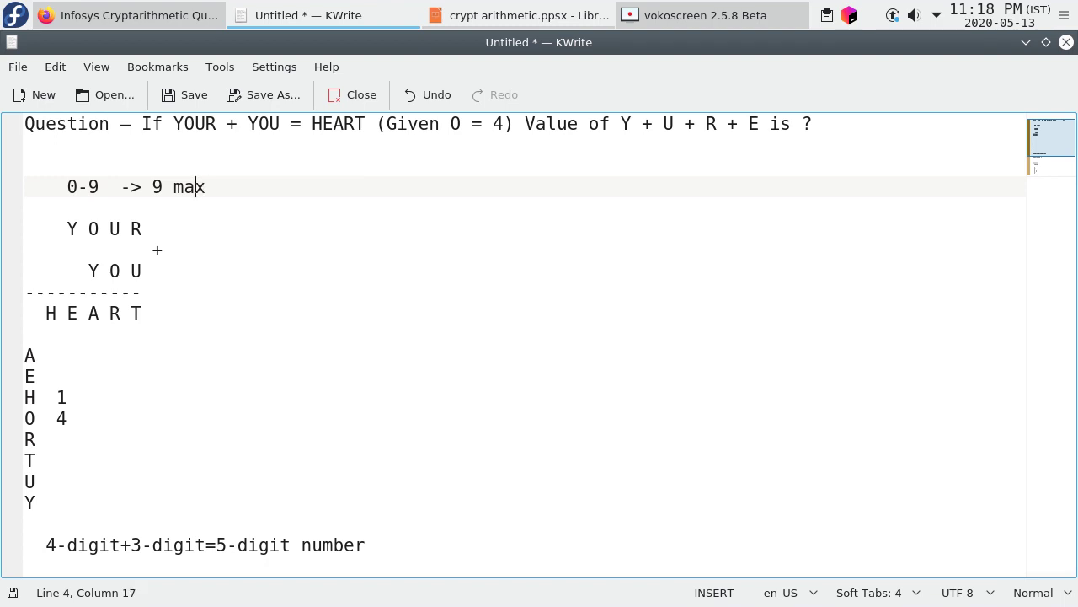
key(Home)
key(Right)
key(Right)
key(Right)
key(Down)
key(Down)
key(Down)
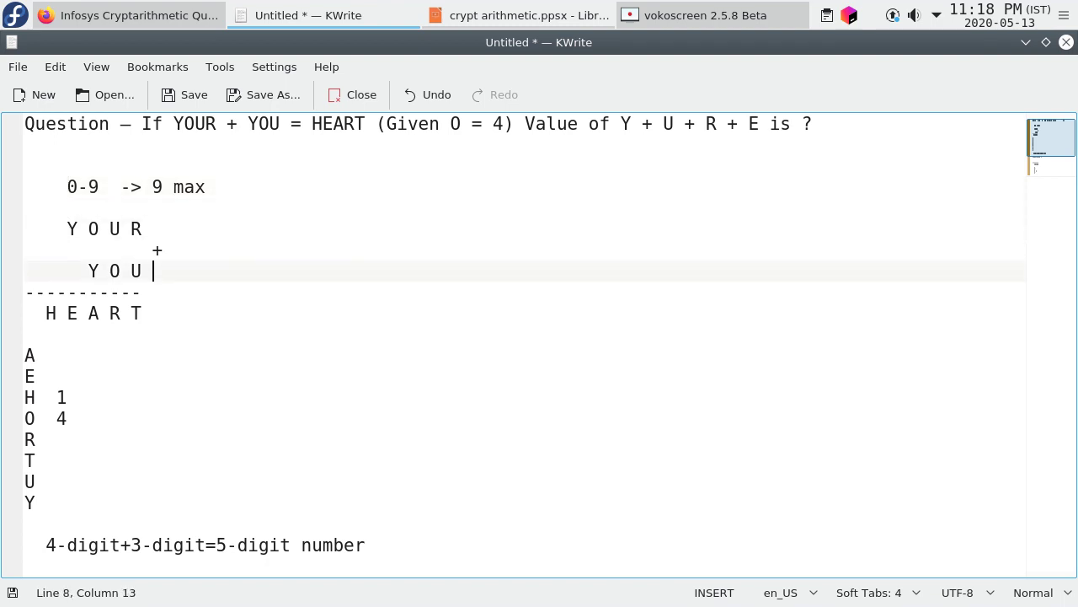
key(Left)
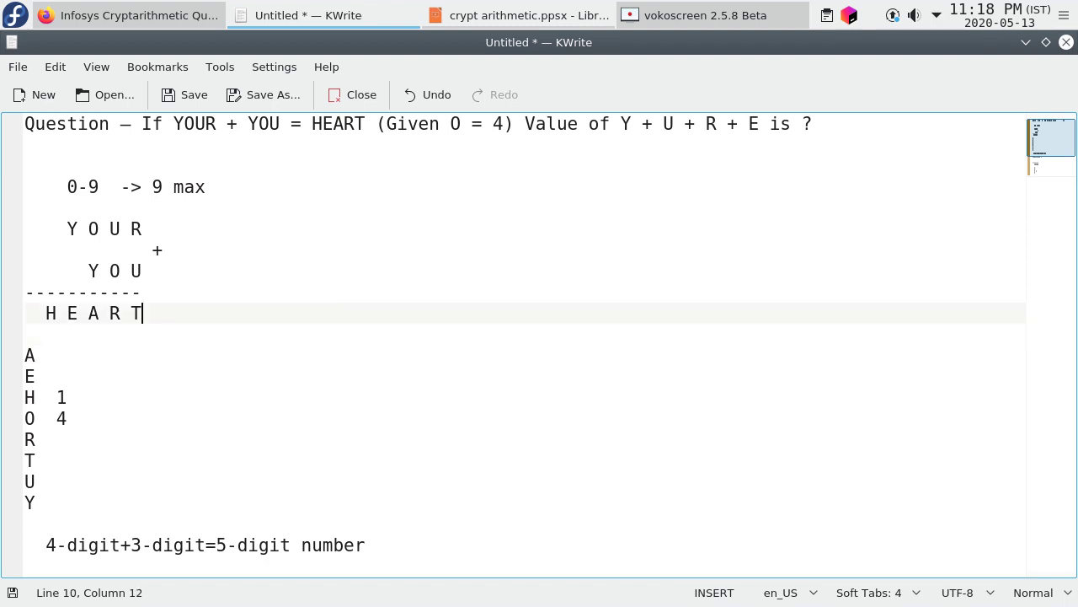
key(Down)
key(Down)
key(Up)
key(Up)
key(Up)
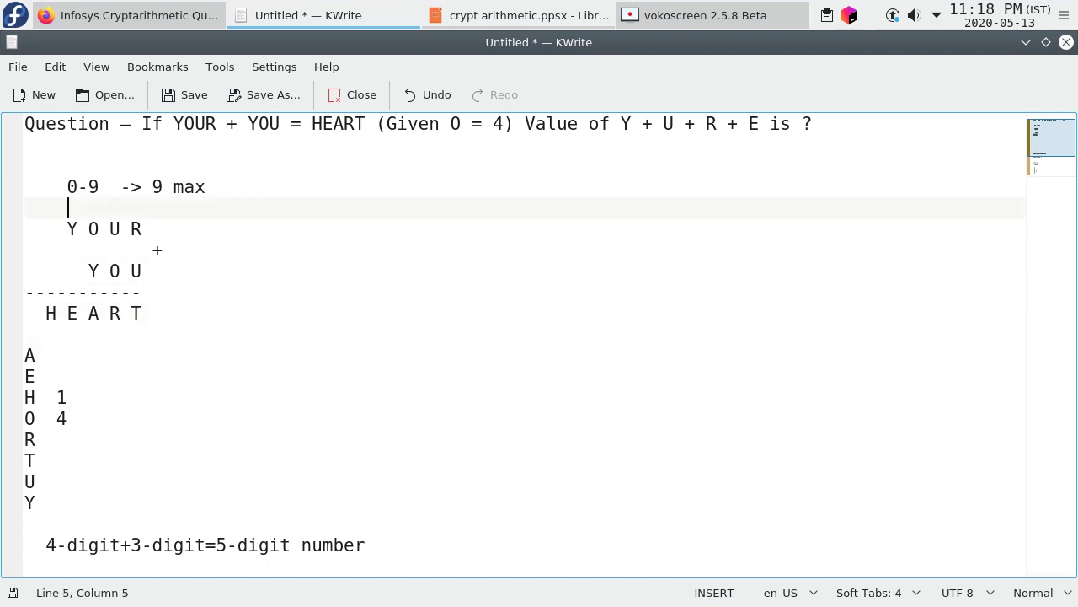
click(163, 186)
key(End)
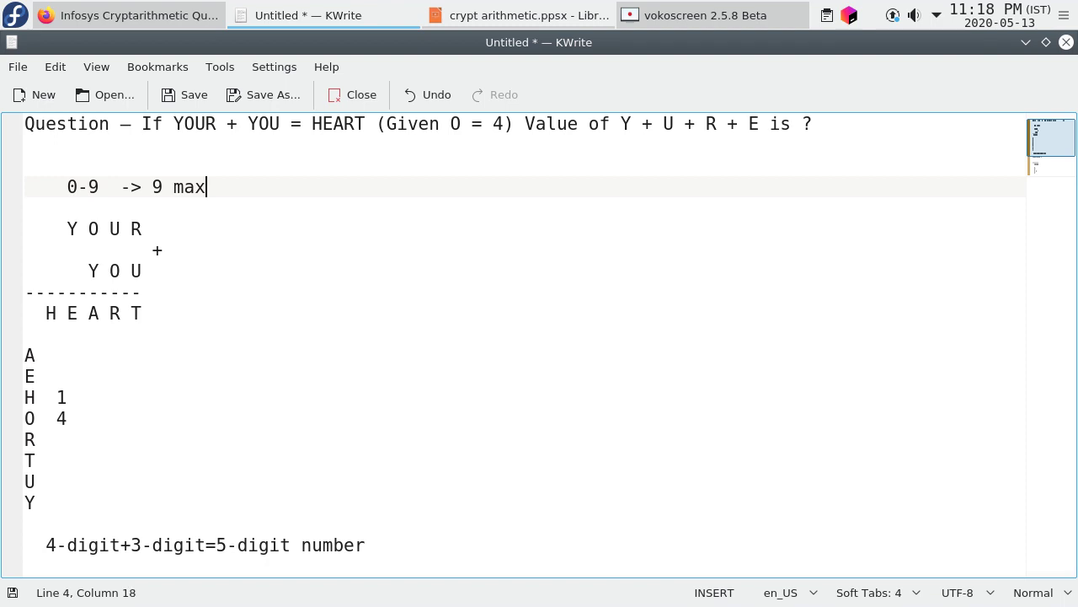
Append '9+9= 18' to the 0-9 -> 9 max line and highlight the carry 1 and the 8 in 18.
text(9+9)
text(= 18)
click(303, 186)
key(shift+Left)
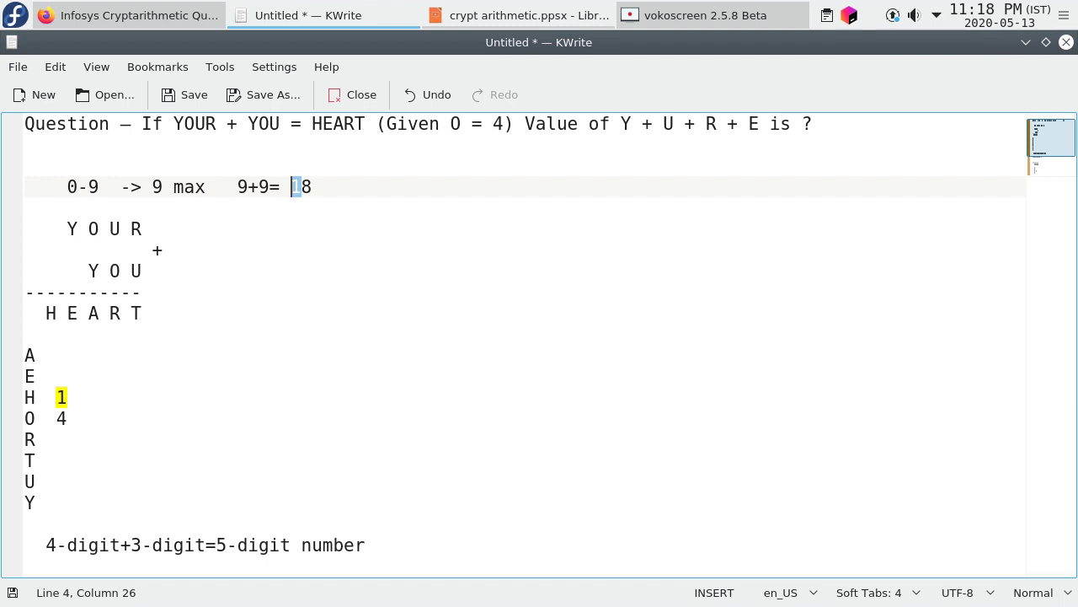
key(Right)
key(Right)
key(shift+Left)
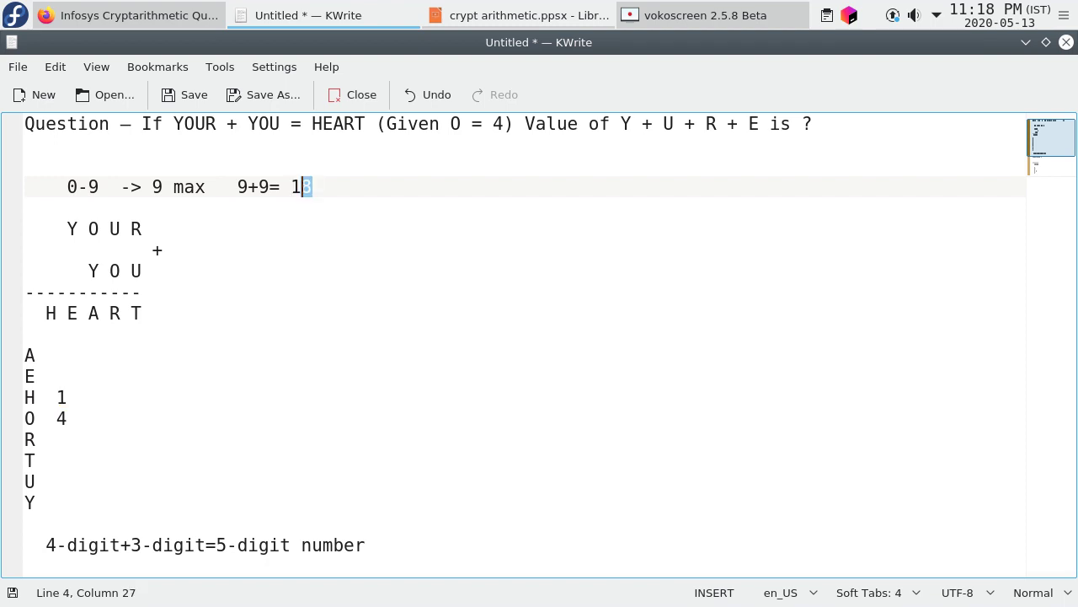
key(Left)
Highlight the letters of YOUR, YOU and HEART in the puzzle layout.
key(Down)
key(Down)
key(Down)
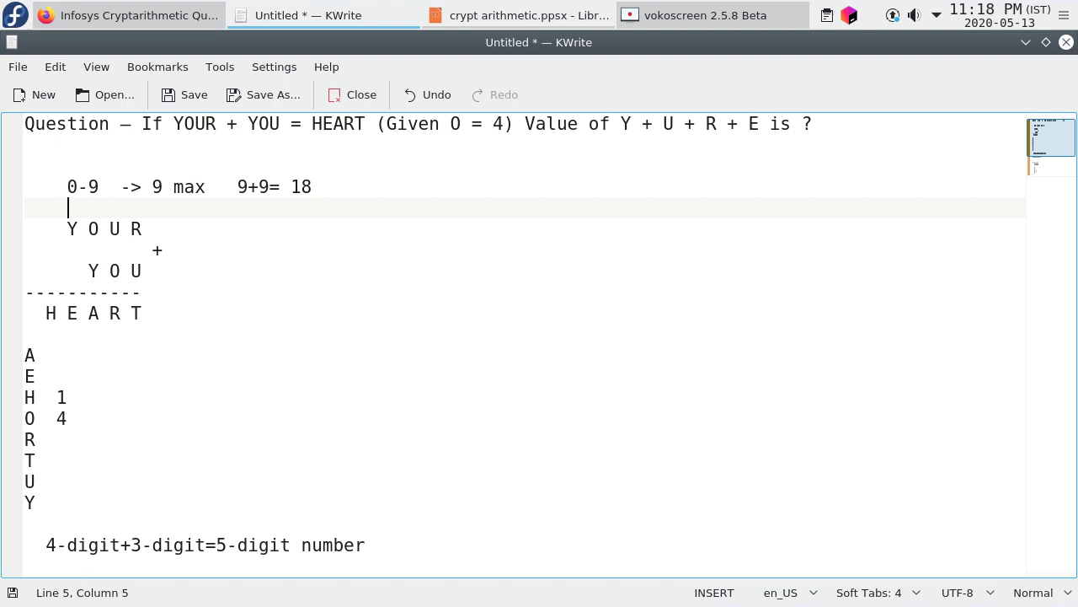
key(Up)
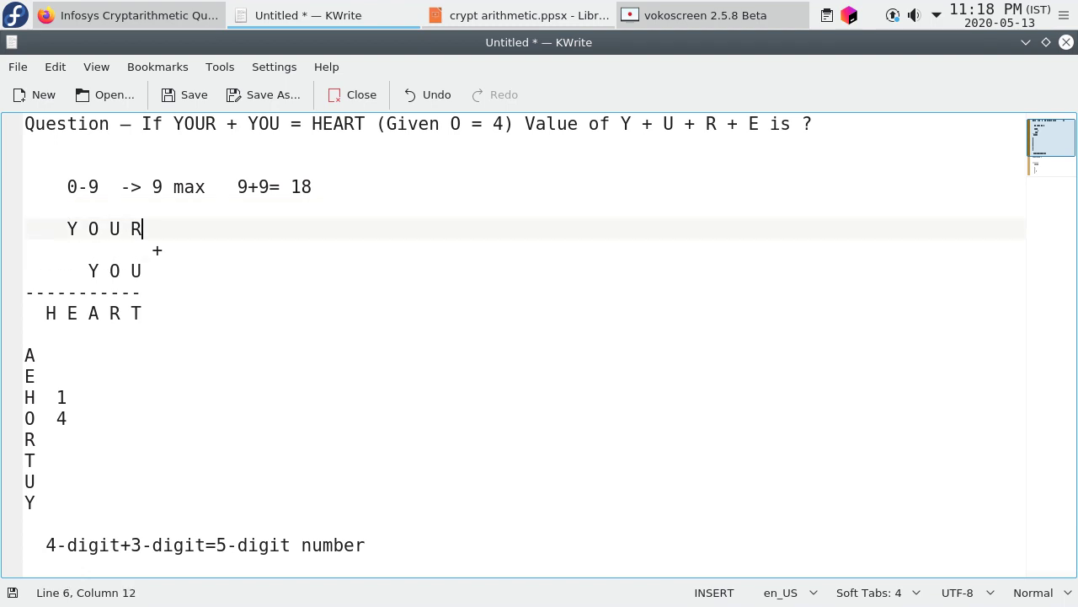
key(Down)
key(Down)
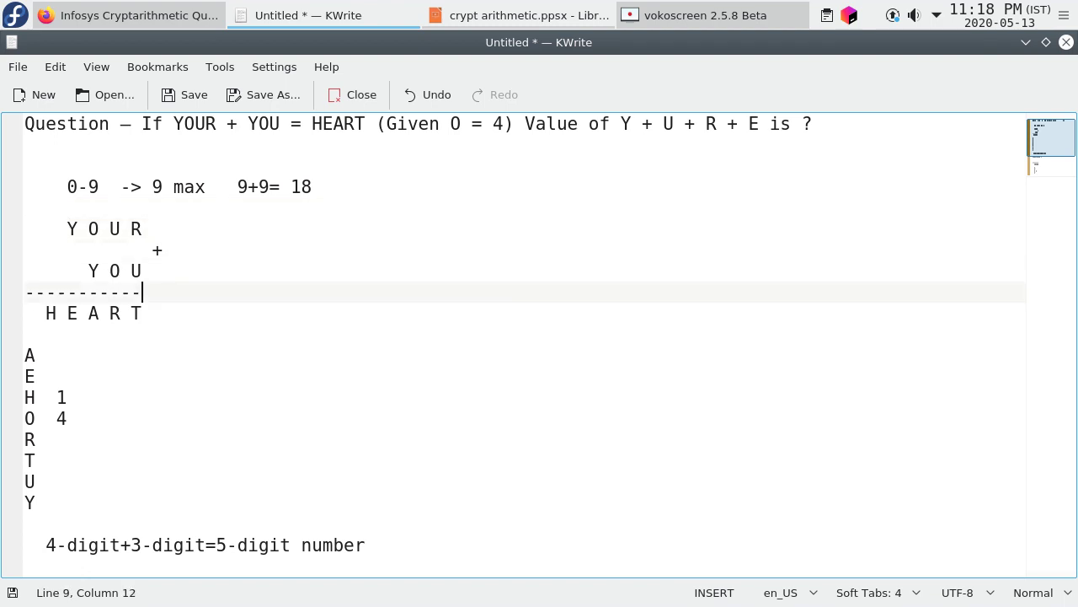
key(Up)
key(Up)
key(Left)
key(Left)
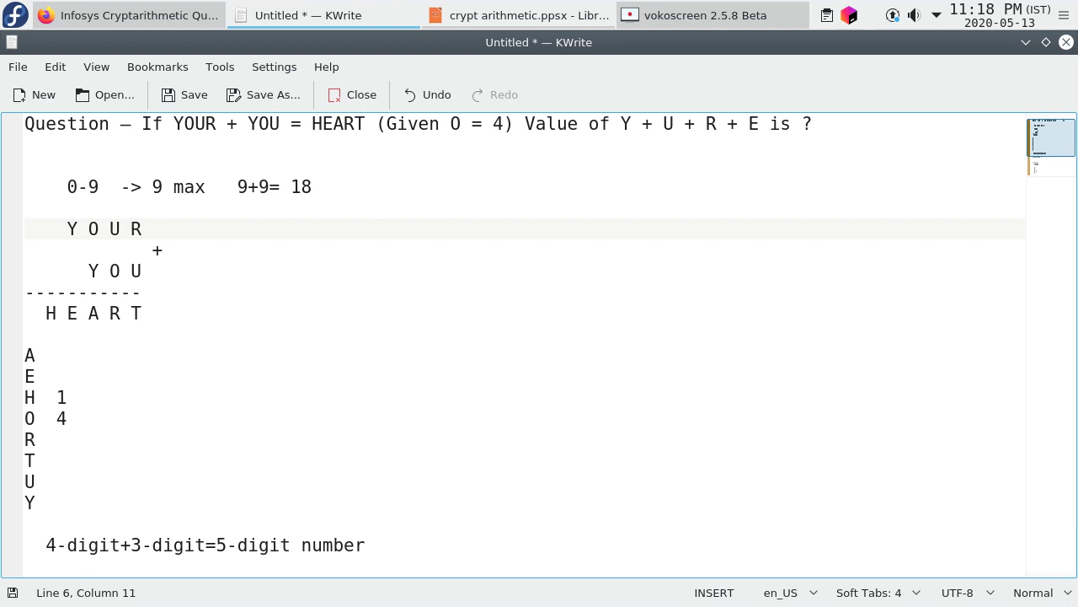
key(Left)
key(Left)
key(Left)
key(shift+Right)
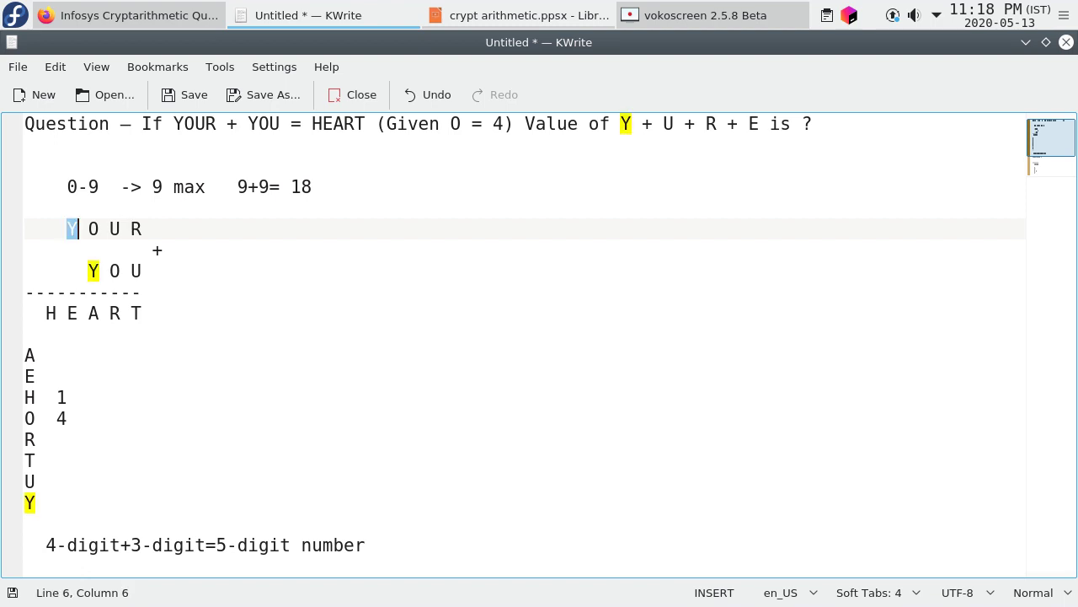
key(shift+Right)
key(shift+Right)
key(shift+Right)
key(Down)
key(Down)
key(Left)
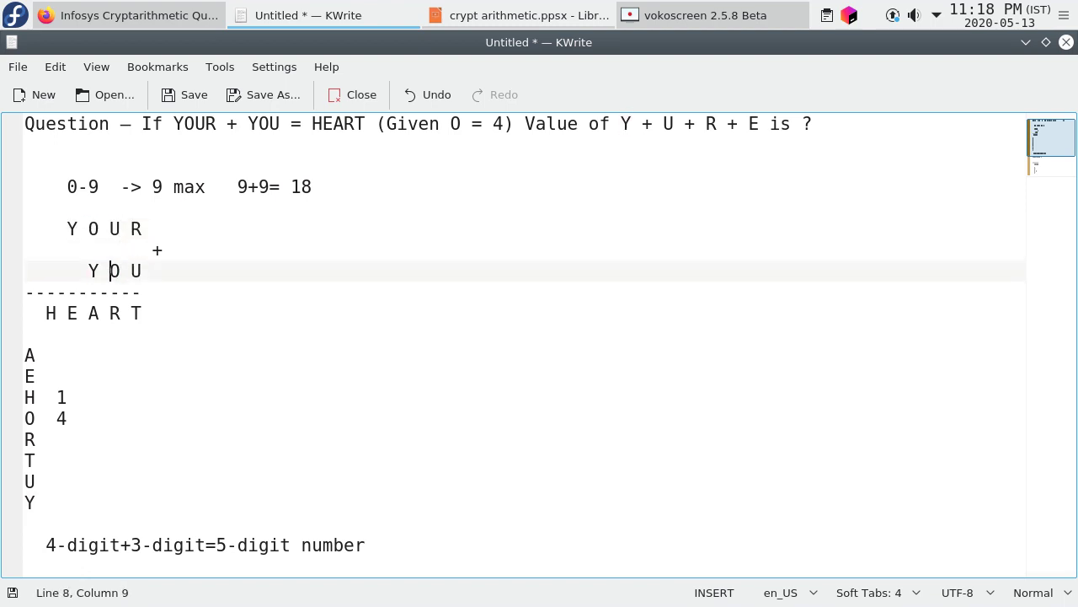
key(Left)
key(Left)
key(shift+Right)
key(shift+Right)
key(Down)
key(Down)
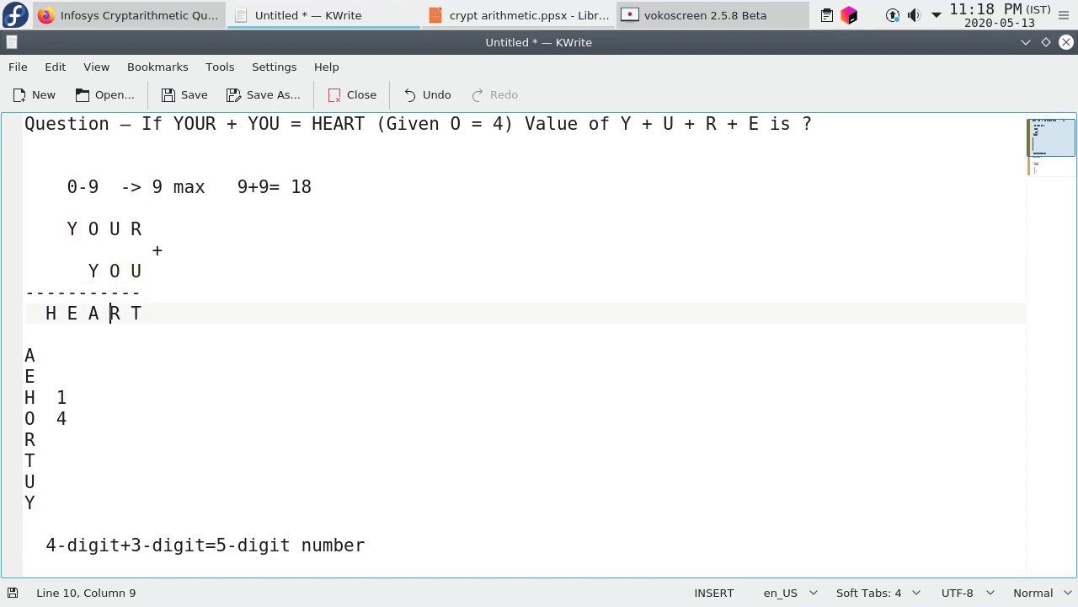
key(Left)
key(Left)
key(Left)
key(shift+Right)
key(shift+Right)
key(shift+Right)
key(Down)
key(Down)
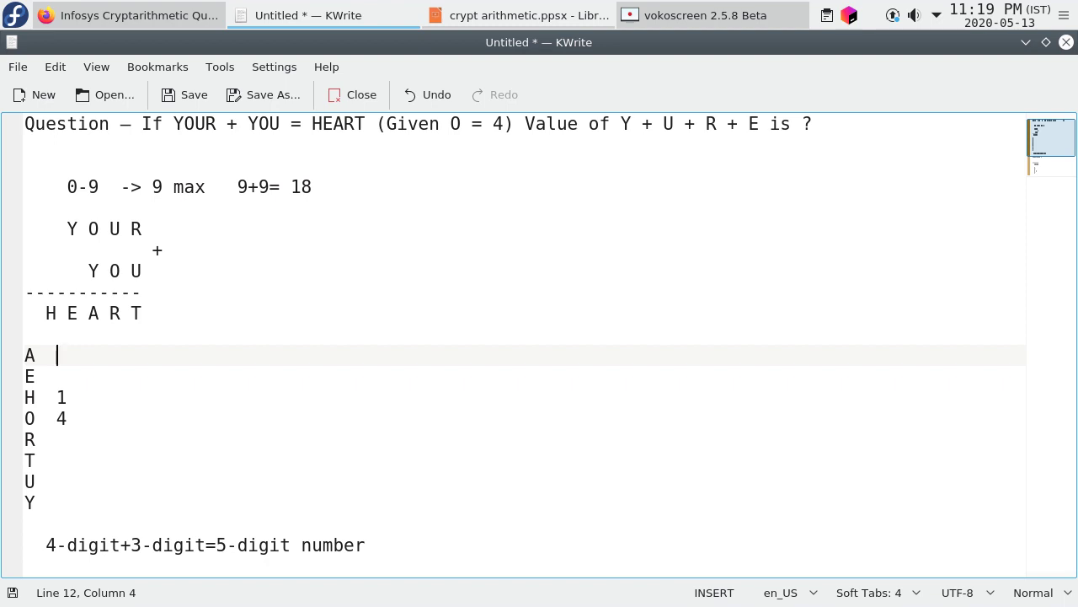
Review the puzzle lines from below HEART up to the 0-9 line and back down.
click(25, 334)
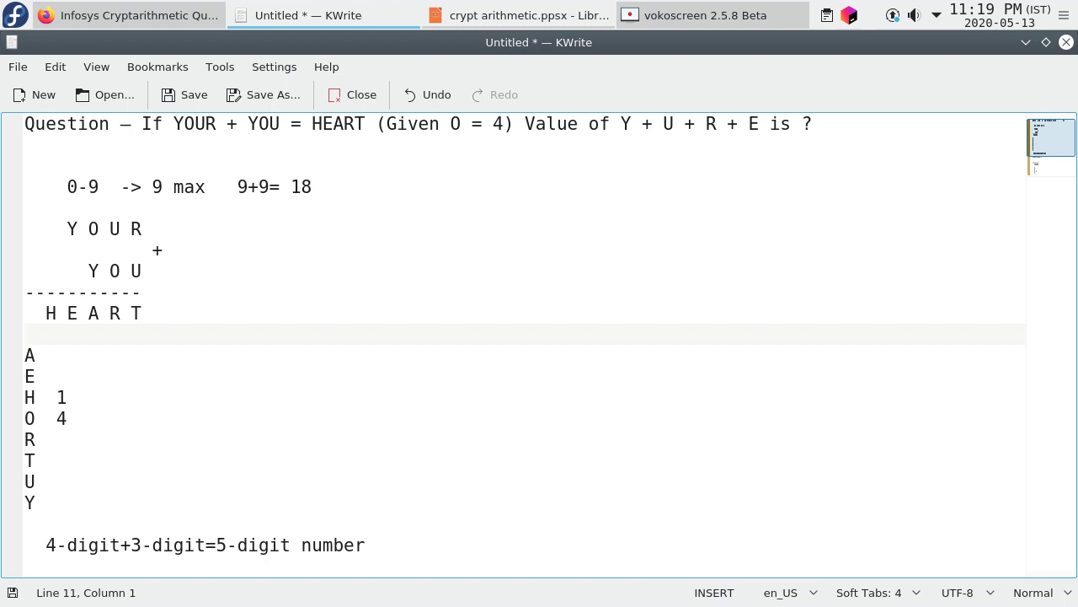
key(Up)
key(Up)
key(Up)
key(End)
key(Up)
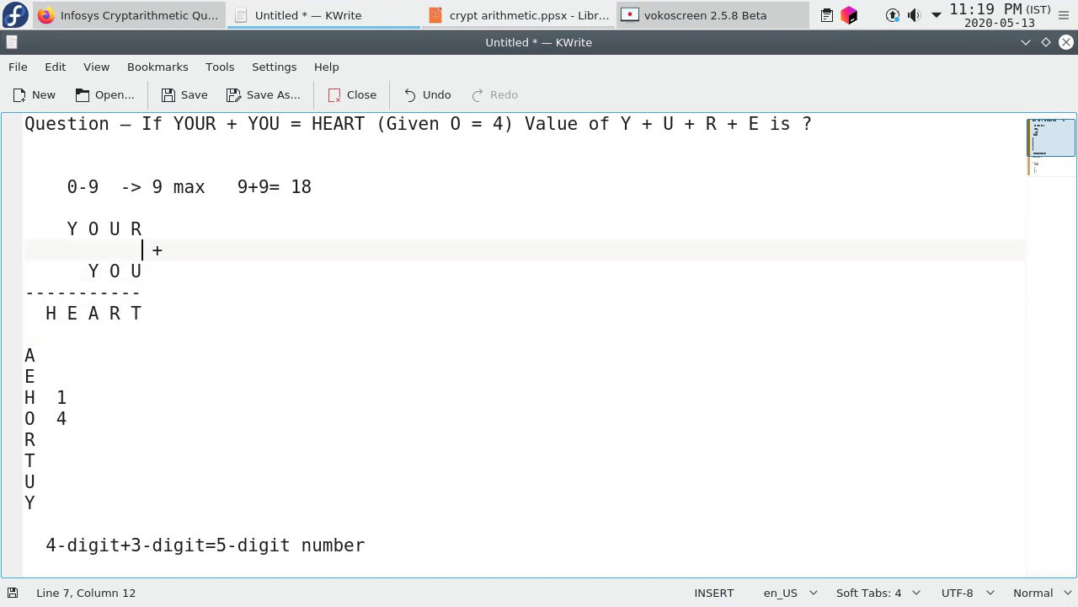
key(Up)
key(Up)
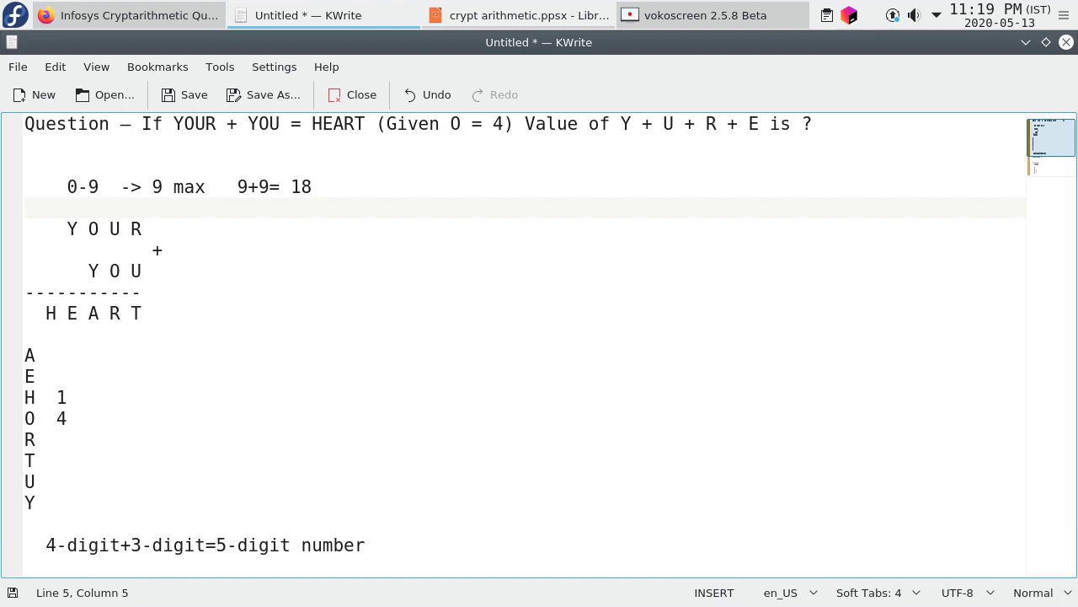
key(Down)
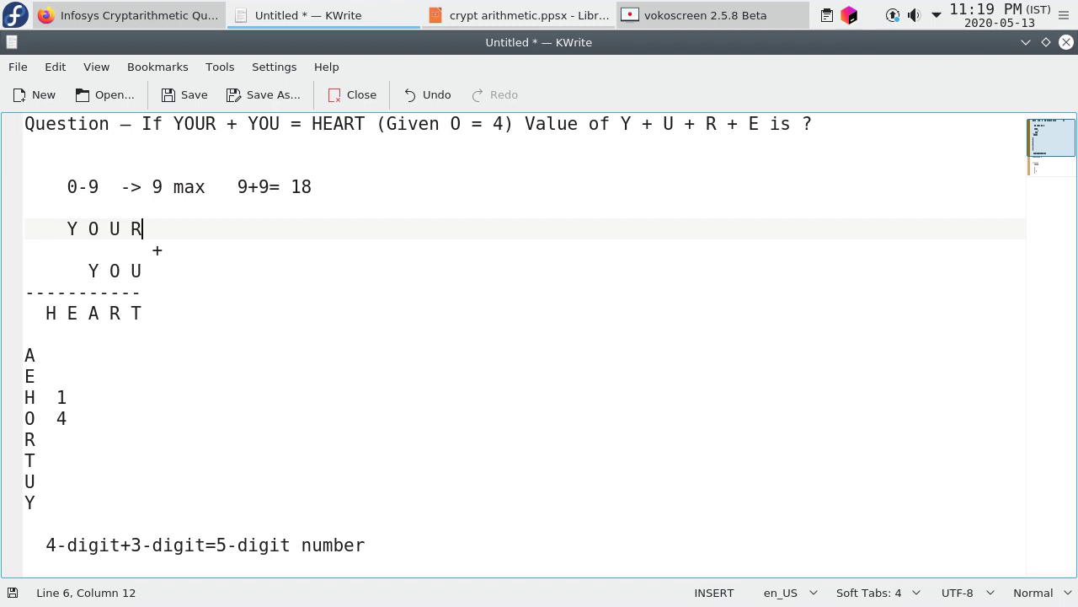
key(Up)
key(Up)
key(Down)
key(Down)
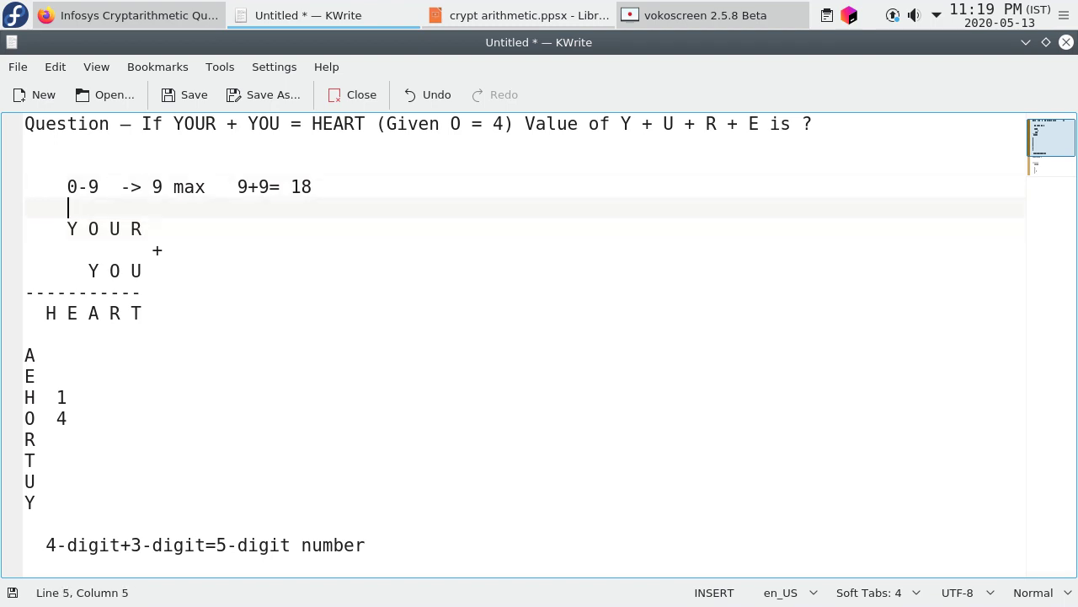
key(Left)
key(Left)
key(Left)
key(Left)
key(Left)
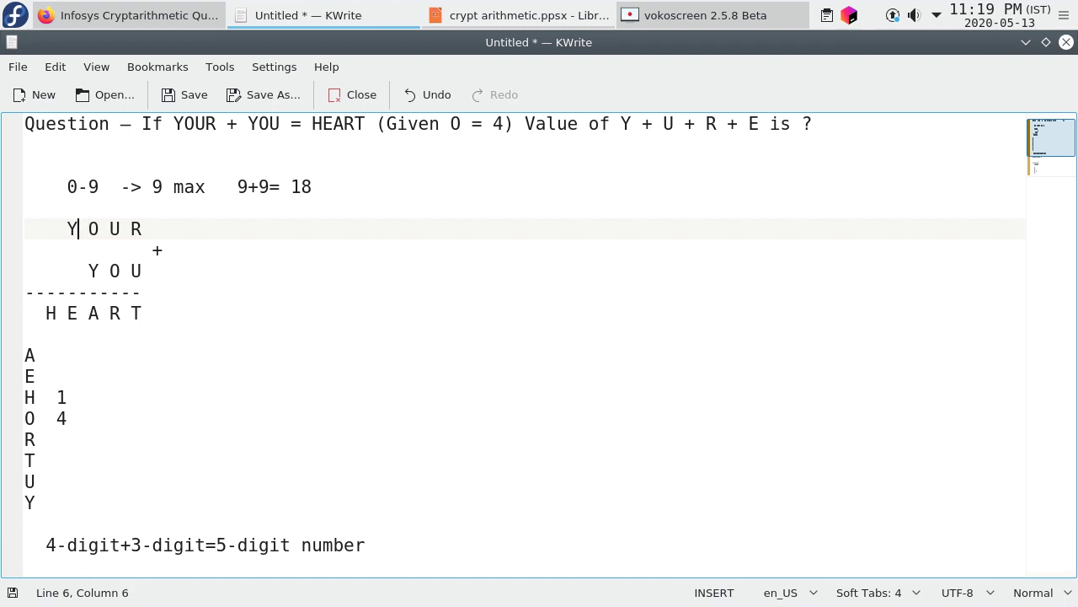
key(Down)
key(Down)
key(Down)
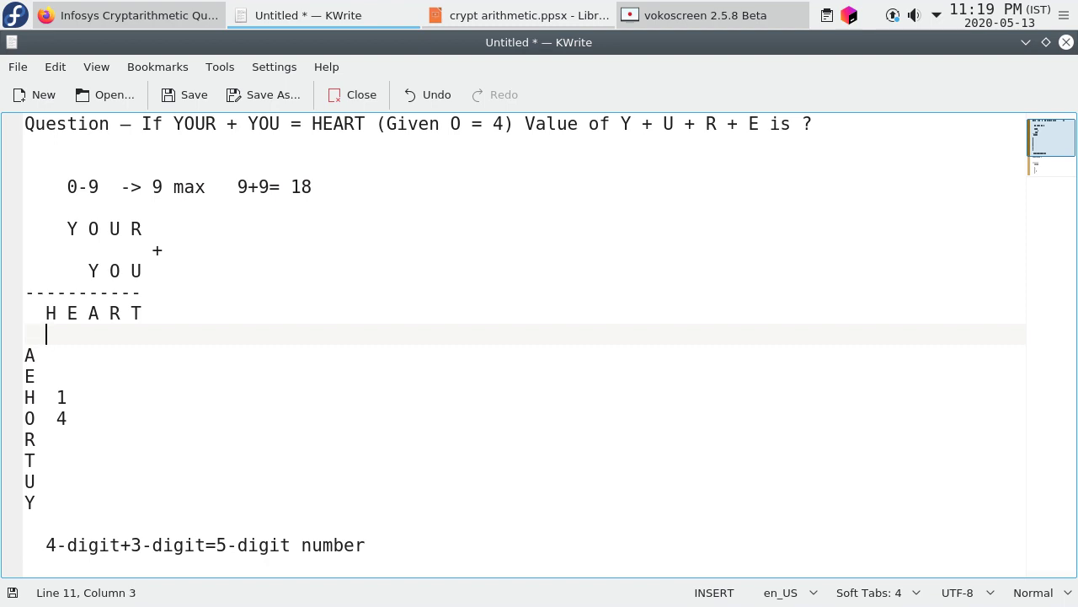
Remove the 0 written under HEART, try a 1 there, then delete it to leave the line blank.
text(0)
click(301, 188)
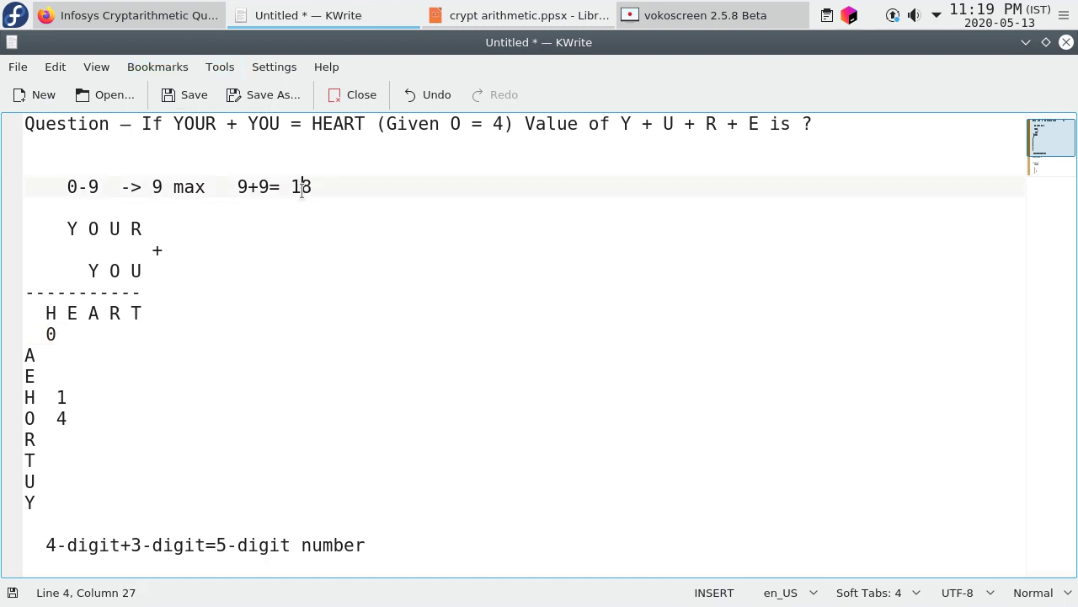
key(Down)
key(Down)
key(Down)
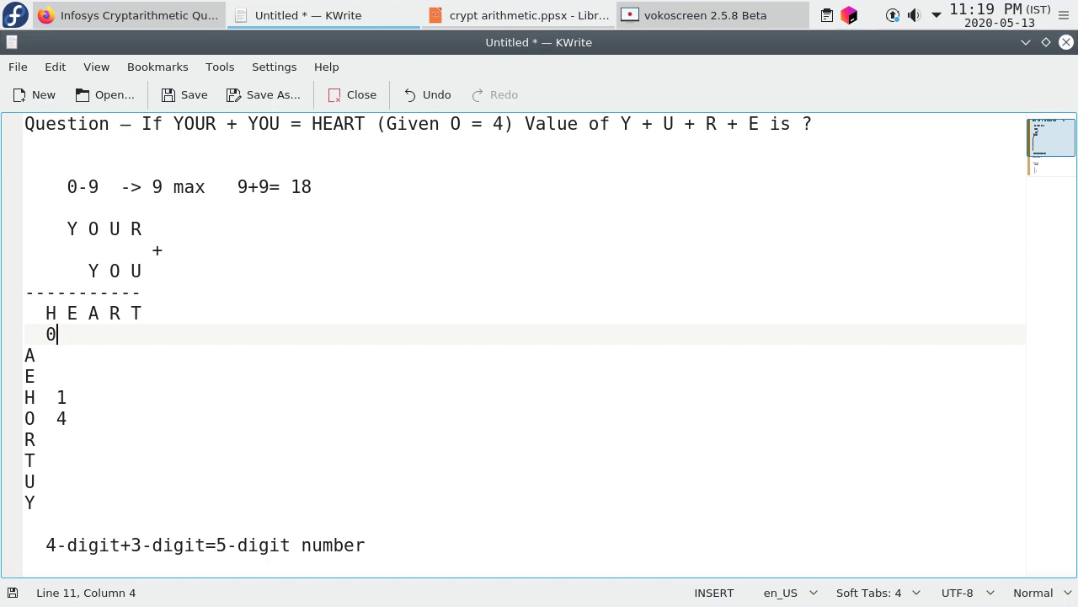
key(BackSpace)
text(1)
key(BackSpace)
key(Down)
key(Down)
key(Up)
key(Home)
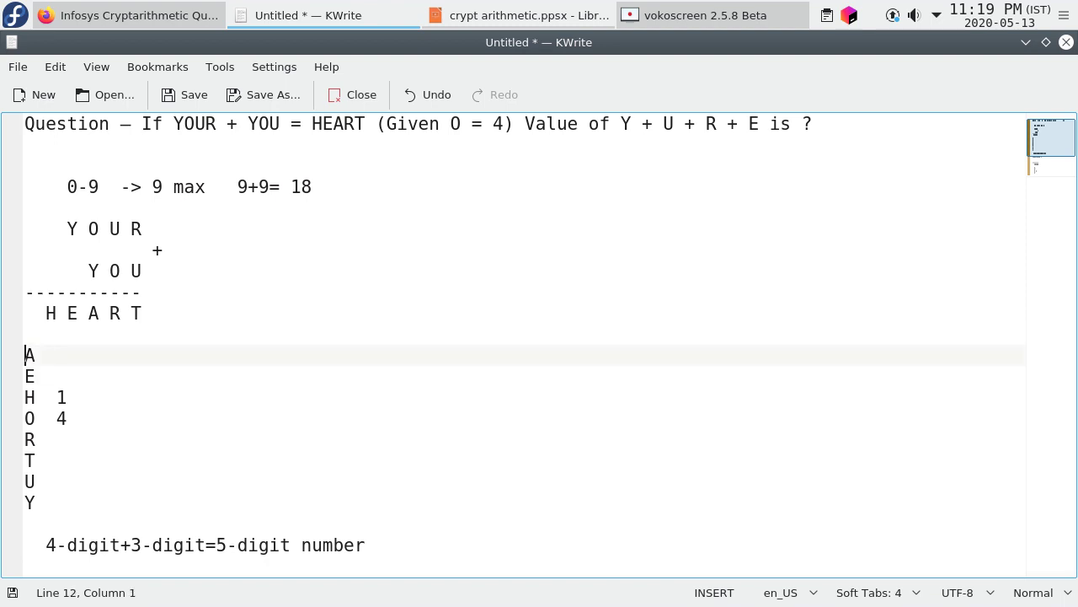
key(shift+Down)
key(shift+Down)
key(shift+Down)
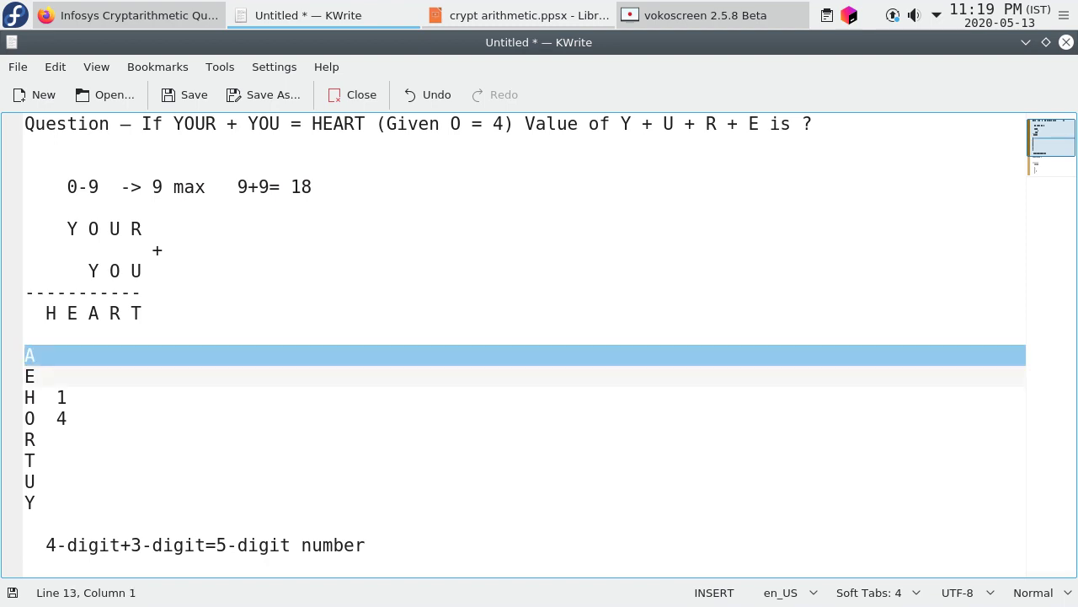
key(shift+Down)
key(shift+Down)
key(Up)
key(Up)
key(Up)
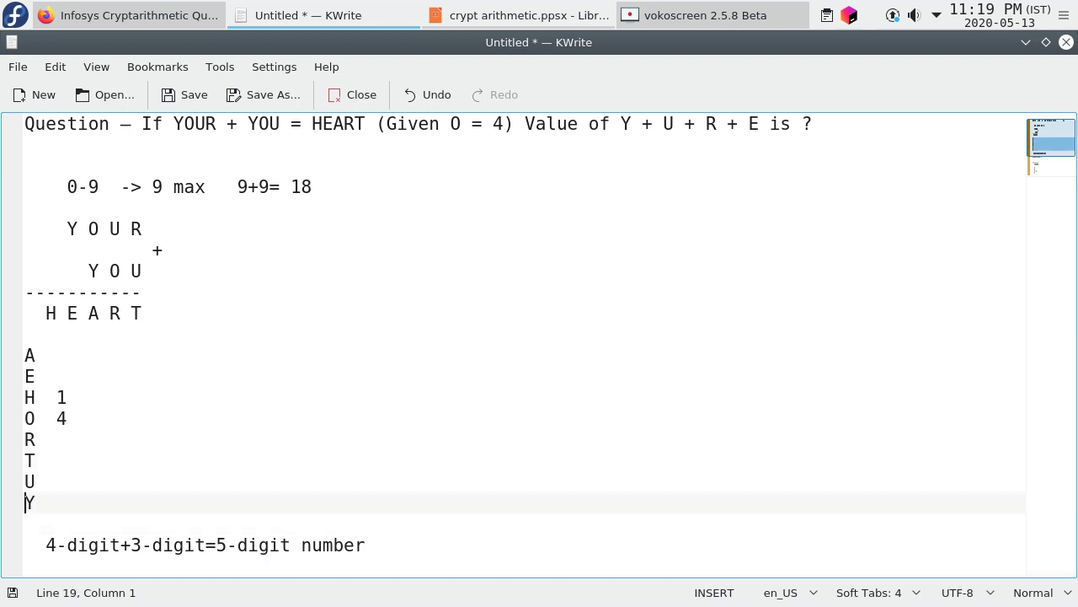
key(Up)
key(Right)
key(Right)
key(Right)
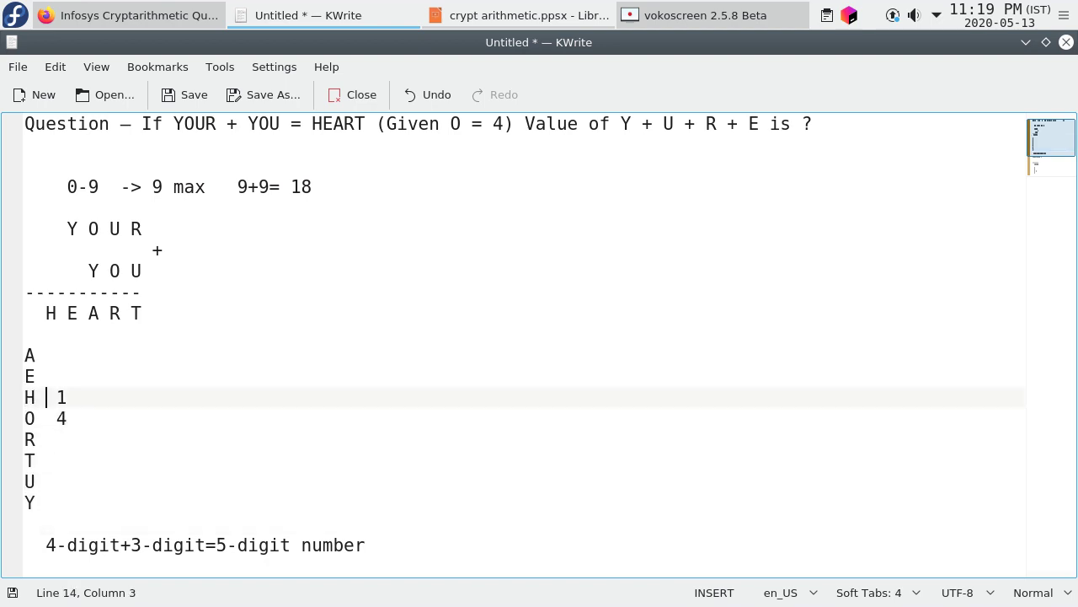
key(Up)
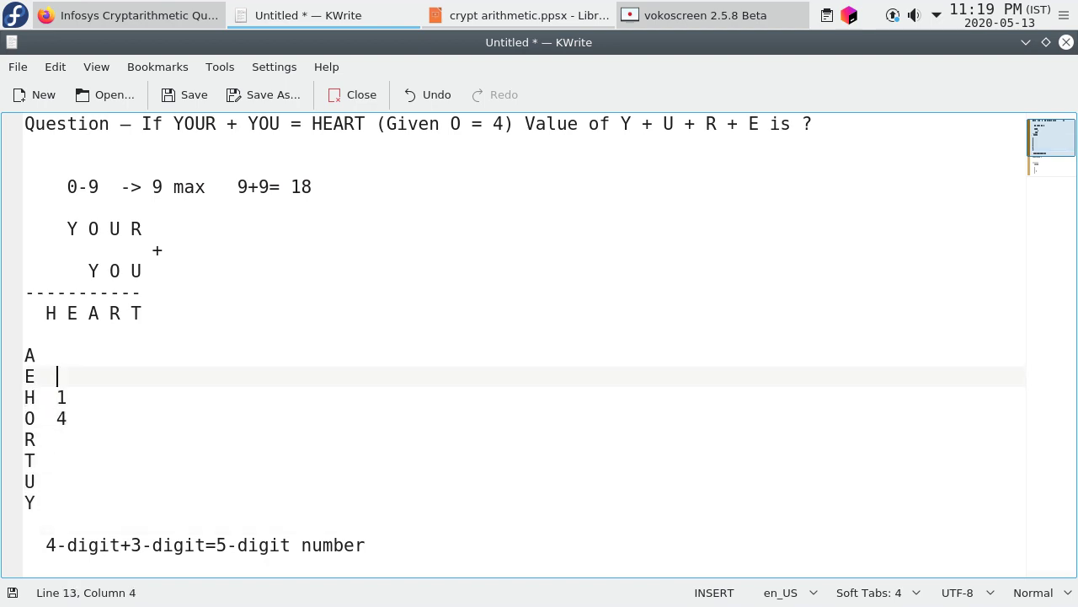
key(Up)
key(Up)
key(Up)
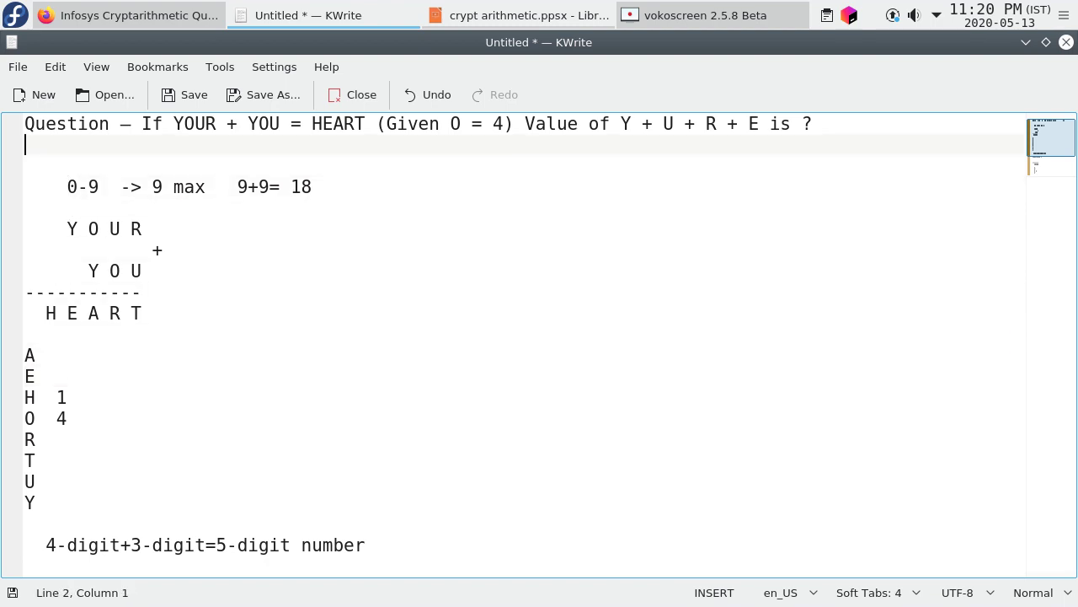
double_click(455, 124)
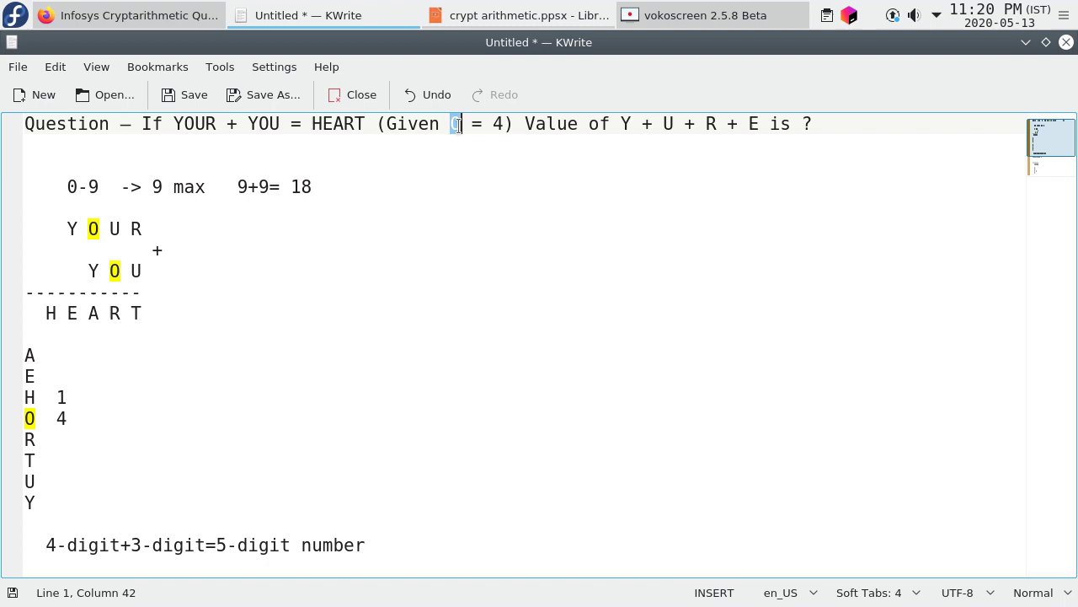
click(68, 419)
click(26, 397)
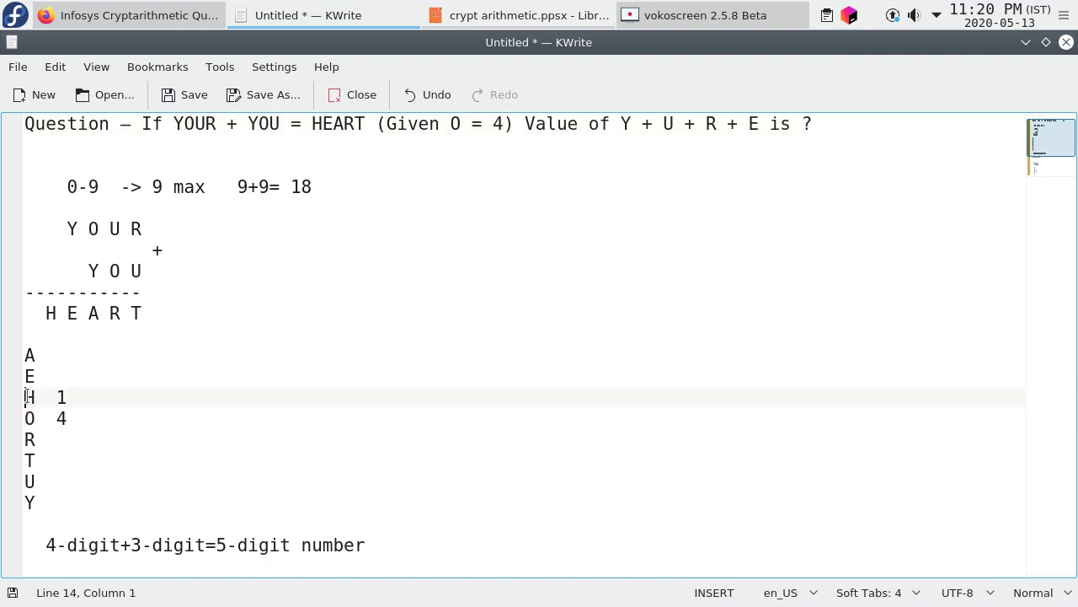
click(78, 397)
click(74, 418)
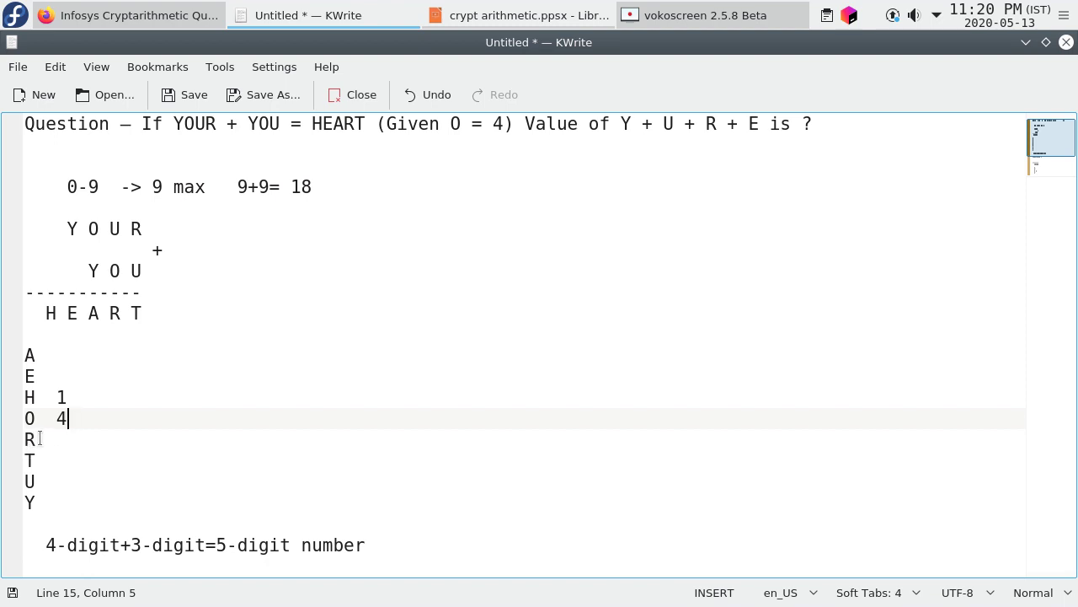
double_click(28, 355)
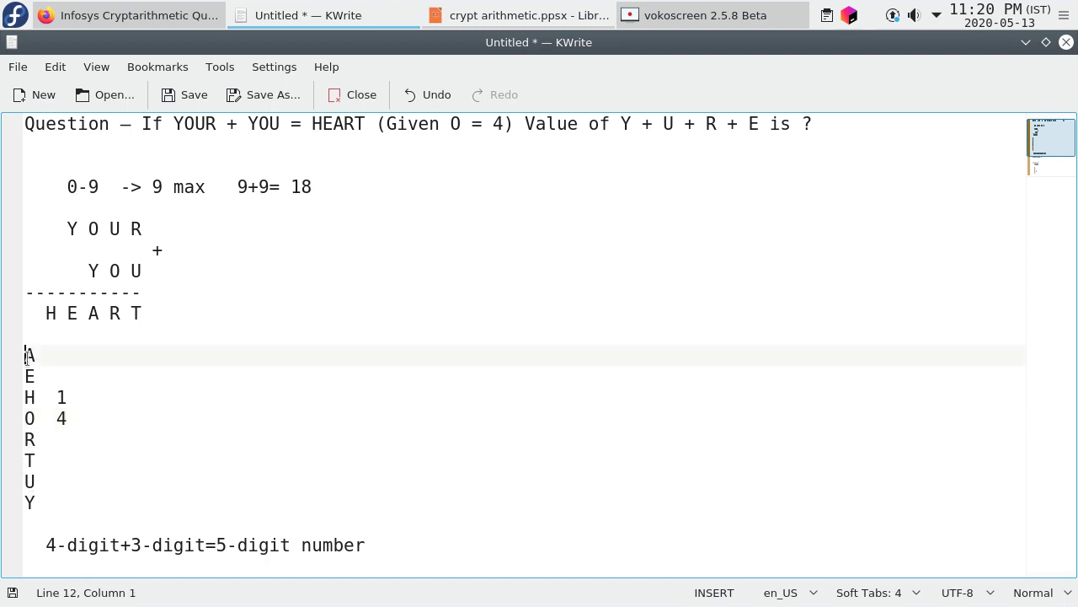
click(70, 229)
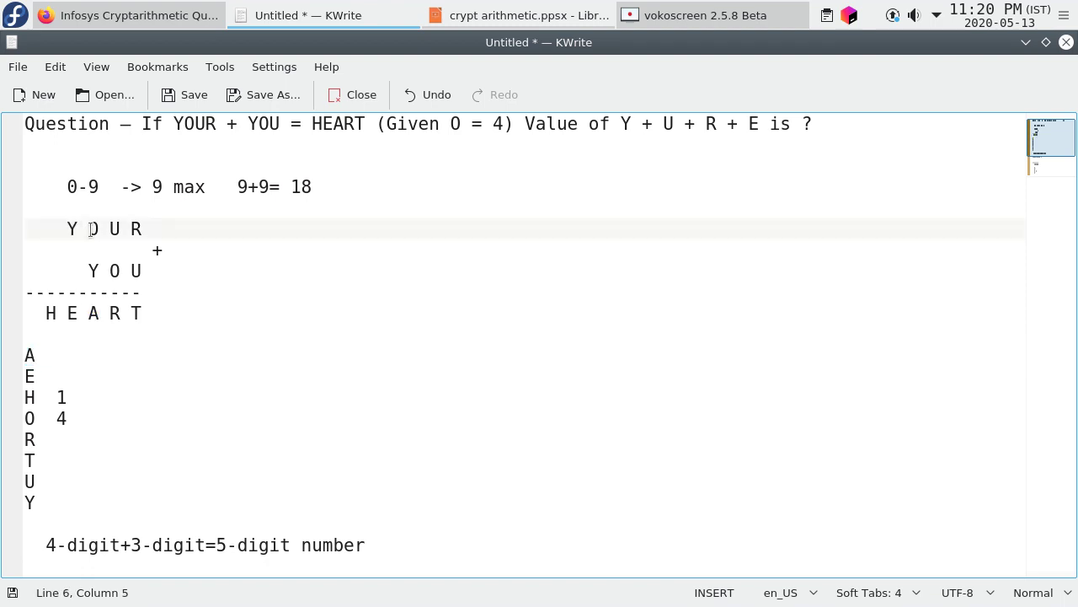
click(141, 229)
click(141, 271)
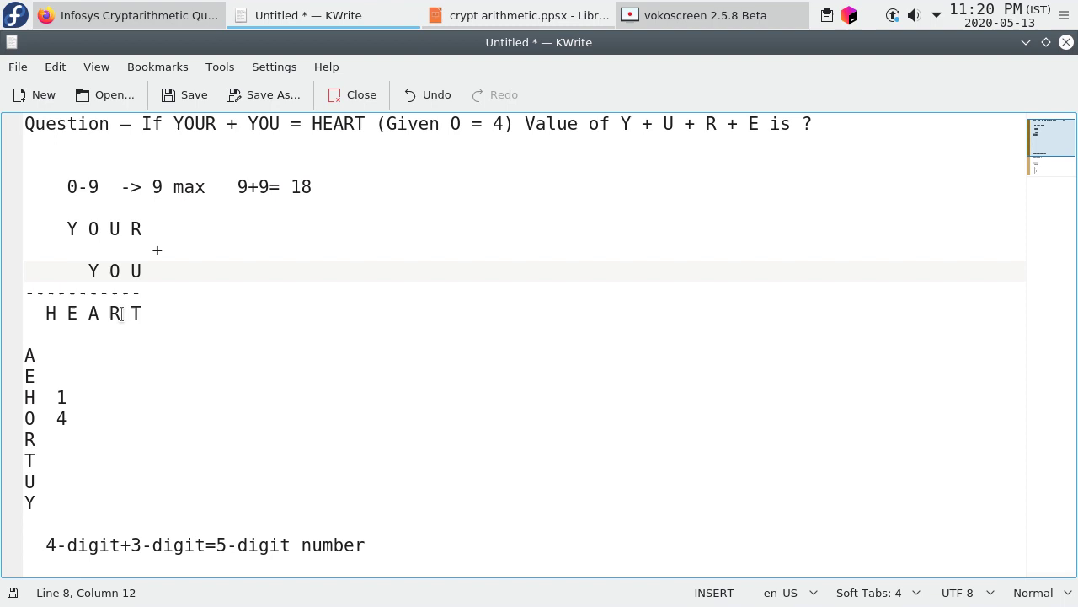
double_click(116, 313)
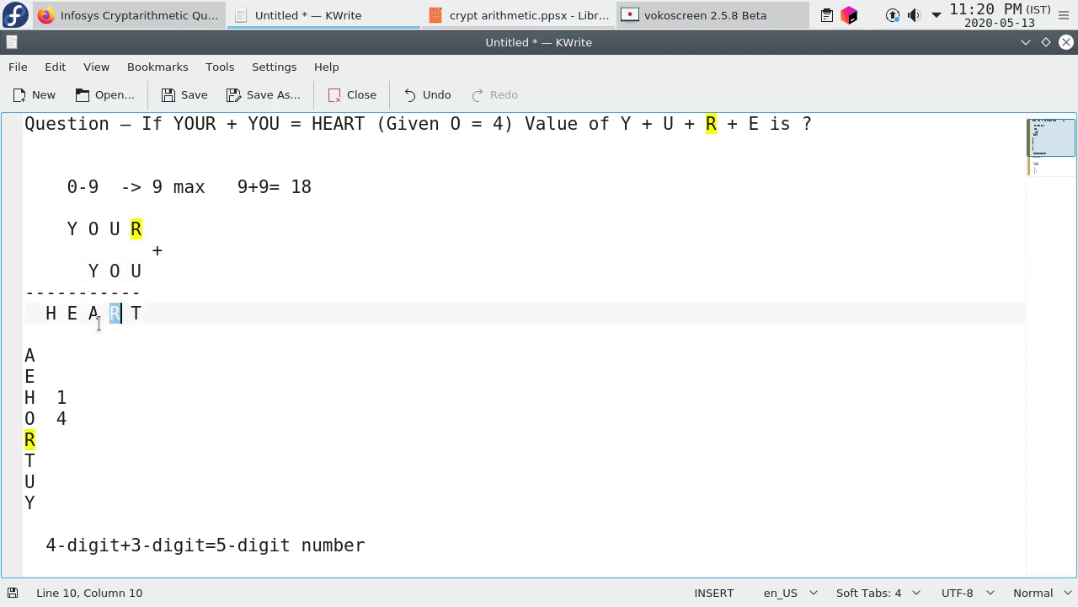
click(25, 355)
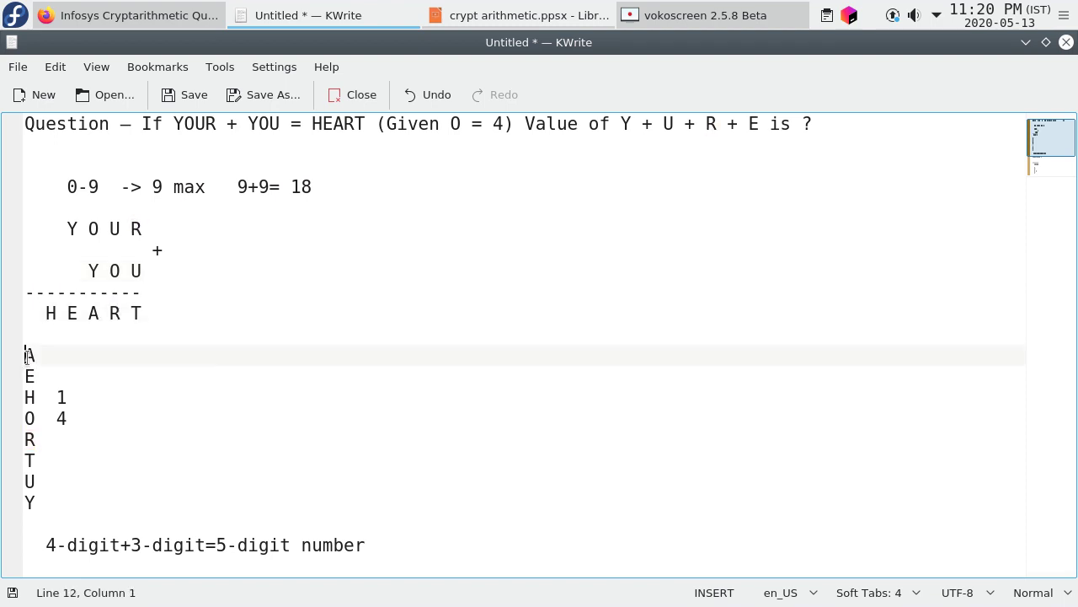
double_click(93, 186)
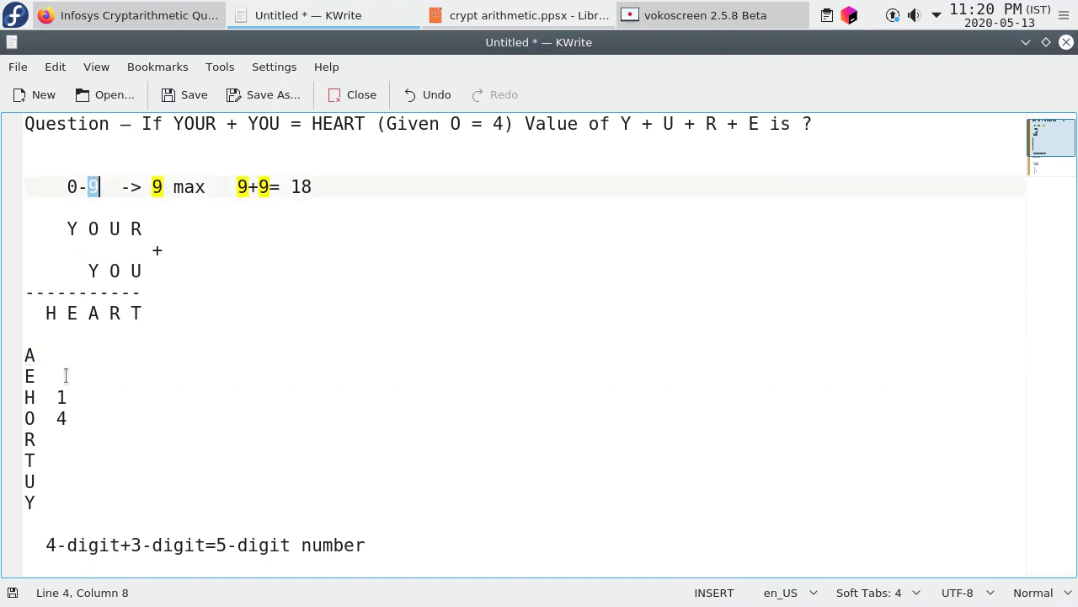
click(45, 397)
key(Down)
key(Down)
key(Down)
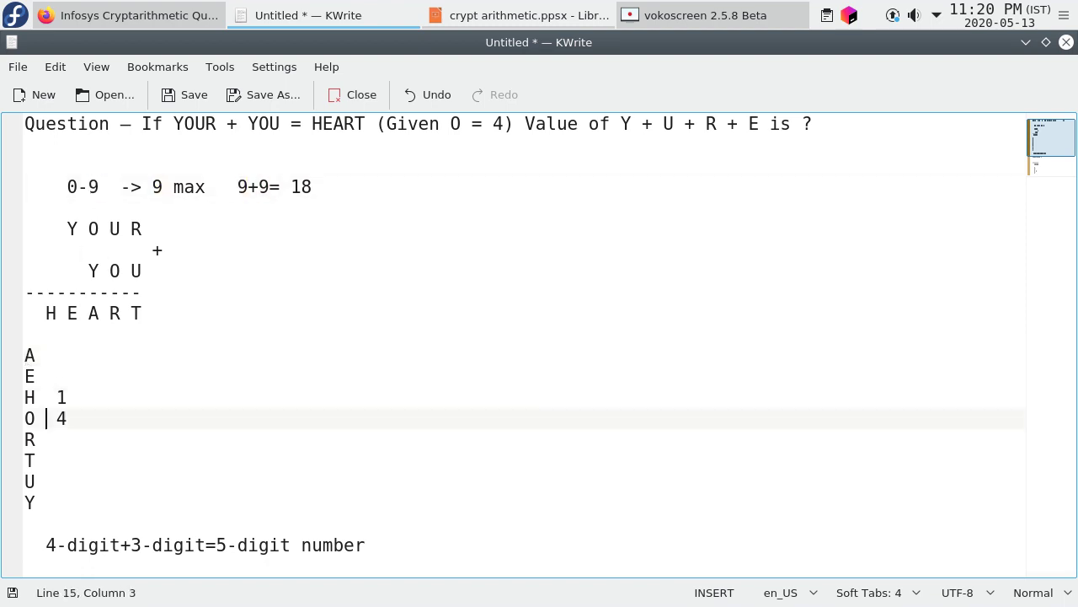
key(Down)
key(Down)
key(Down)
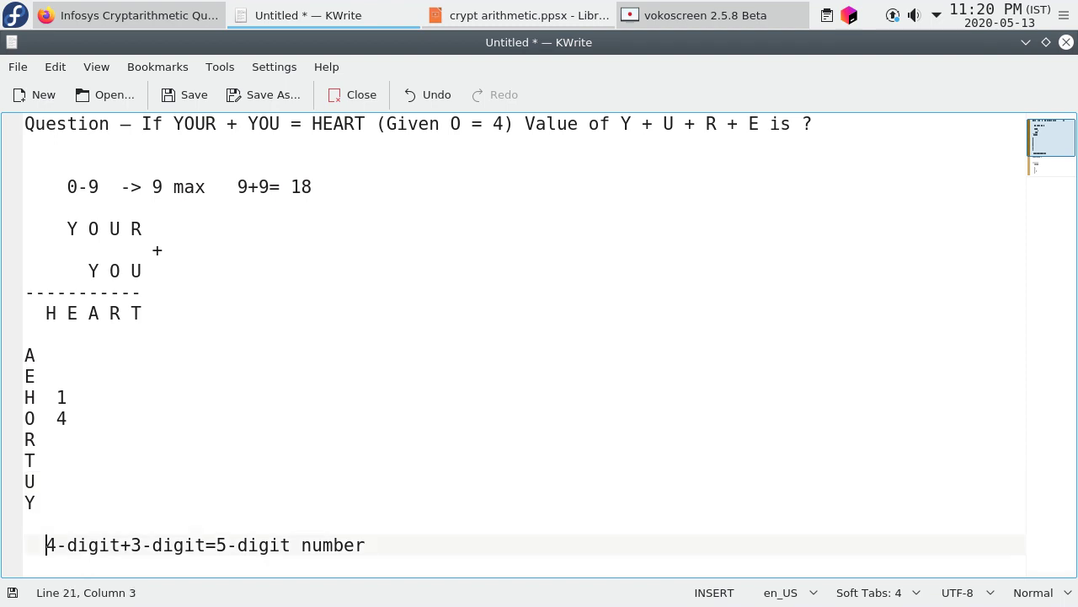
key(shift+Right)
key(shift+Right)
key(shift+Right)
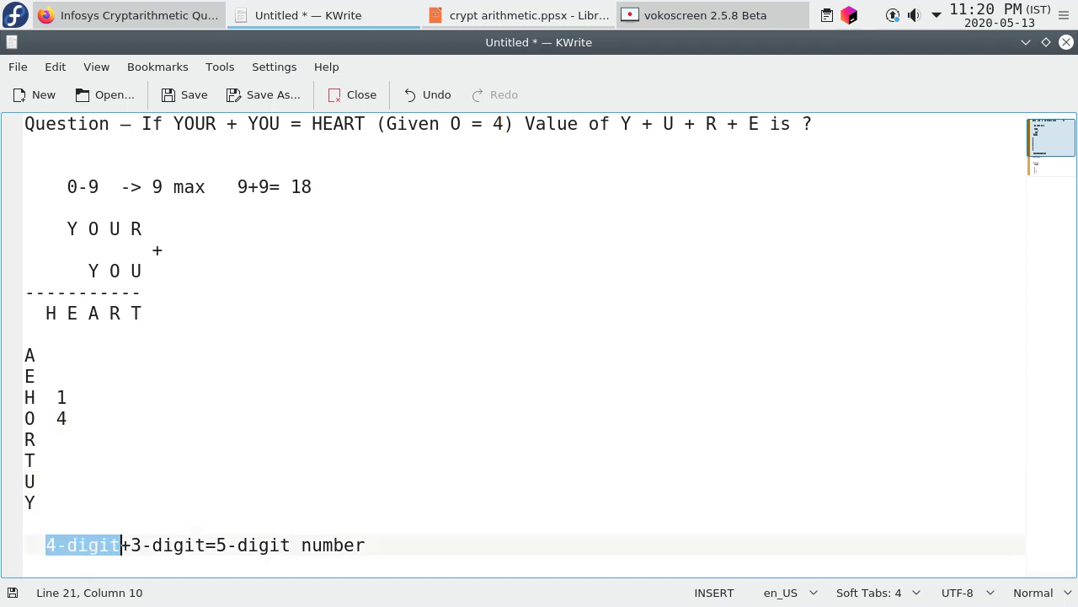
key(shift+Right)
key(shift+Right)
key(shift+Right)
key(Left)
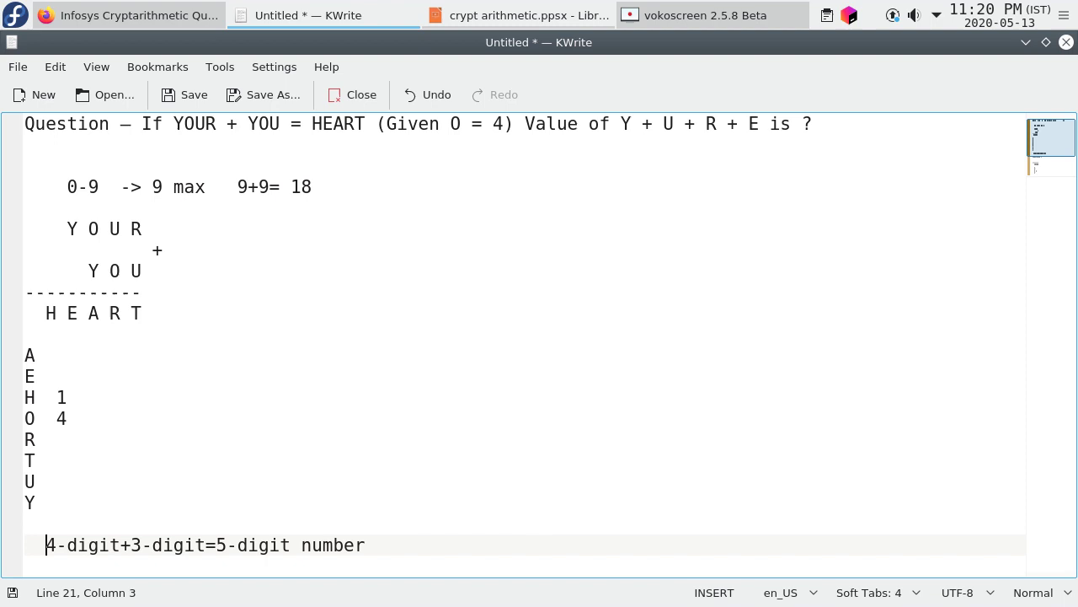
key(Right)
key(Right)
key(Right)
key(Up)
key(Up)
key(Up)
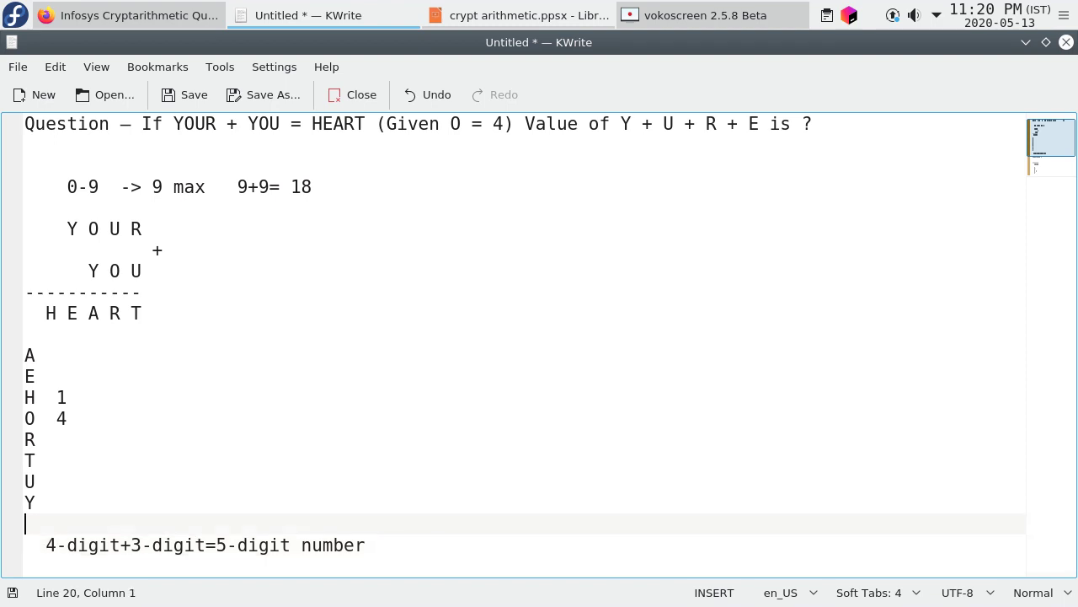
key(Down)
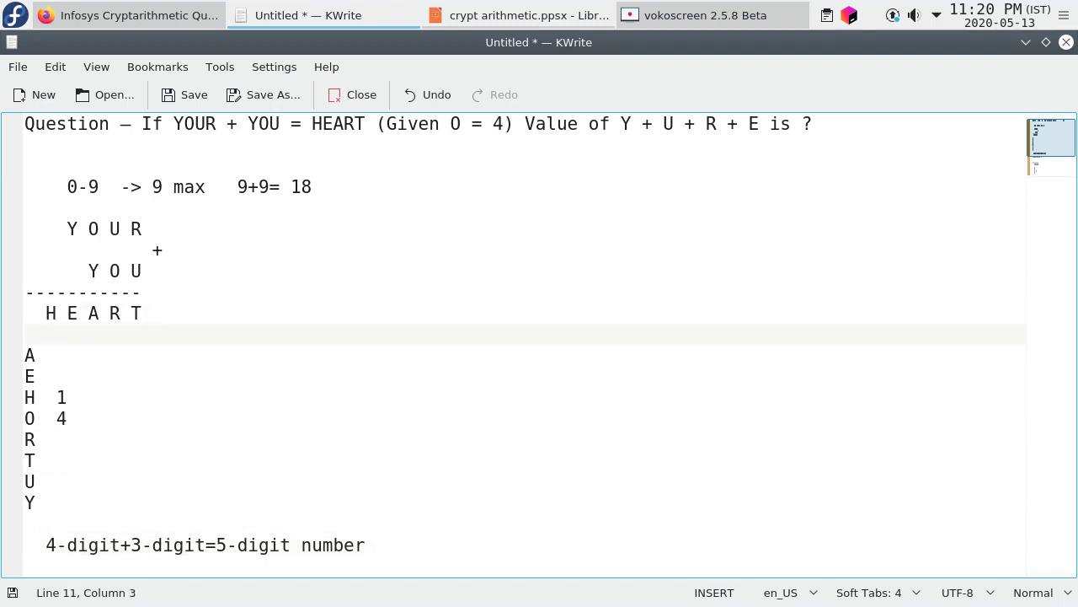
key(Down)
key(Down)
key(Down)
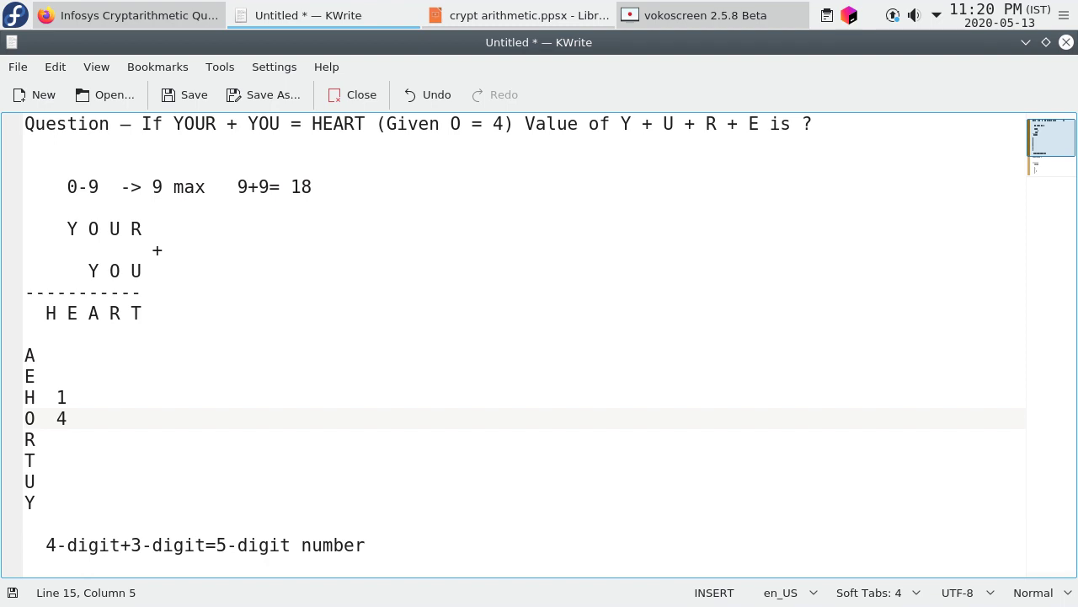
key(Down)
key(Up)
key(Up)
key(Up)
key(Up)
key(End)
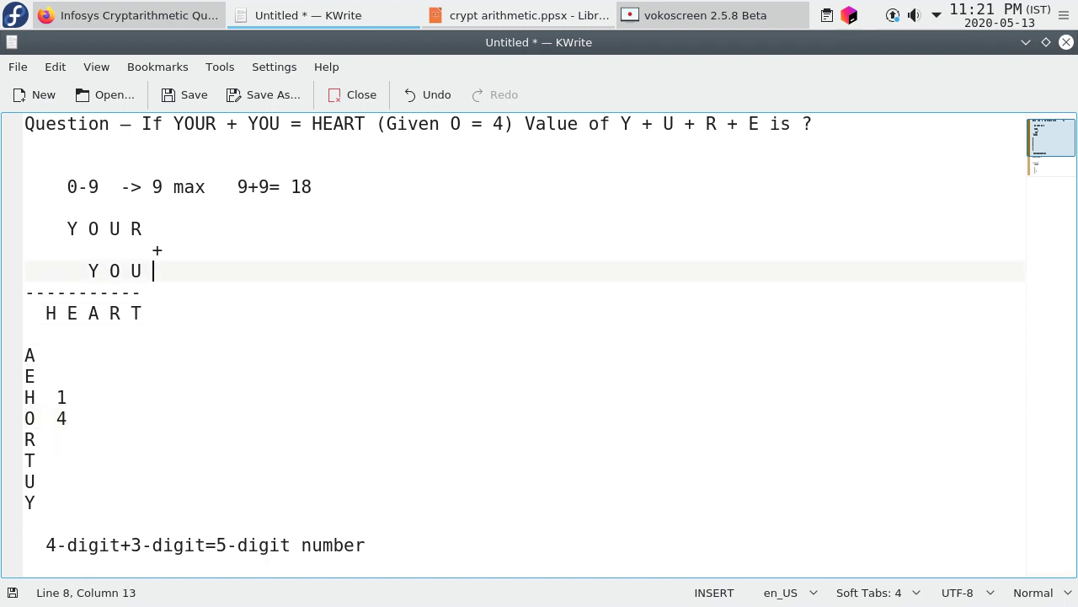
key(Up)
key(Up)
key(Up)
key(Down)
key(Down)
key(Down)
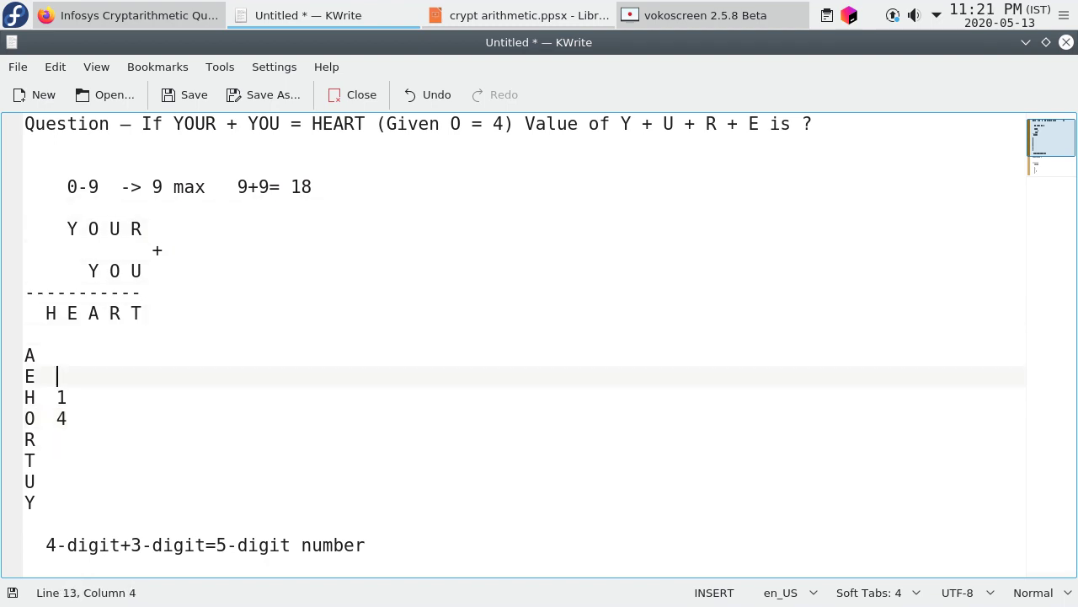
Add the line 'Y+U+R+E = 9+2+6+0= 17' and start a 'Y =' working line.
key(Down)
key(Down)
key(Down)
key(Return)
text(Y+U+R+E = 9+2+6+0= 17)
key(Up)
key(Up)
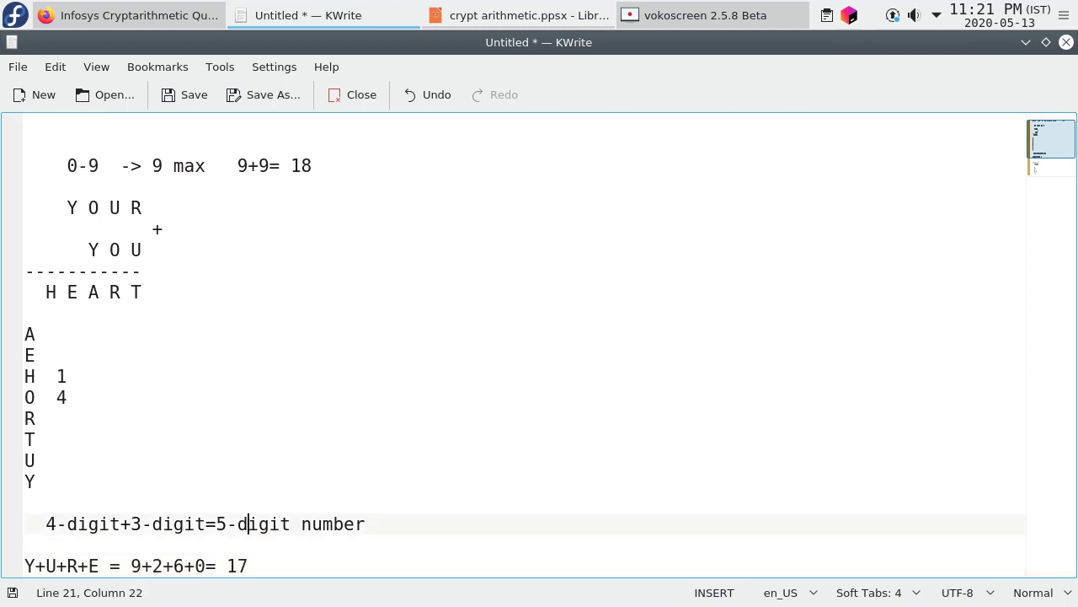
key(Up)
key(Return)
key(Return)
key(Up)
key(Up)
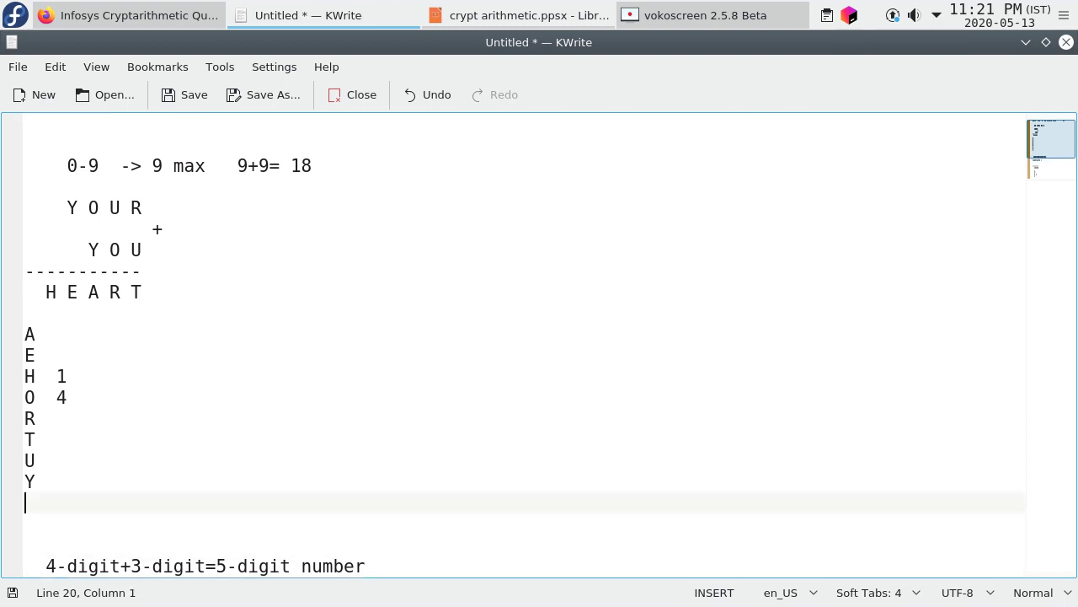
text(Y )
text(=)
Highlight the T of HEART and the Y and O of YOUR to compare matching letters.
key(Up)
key(Up)
key(Up)
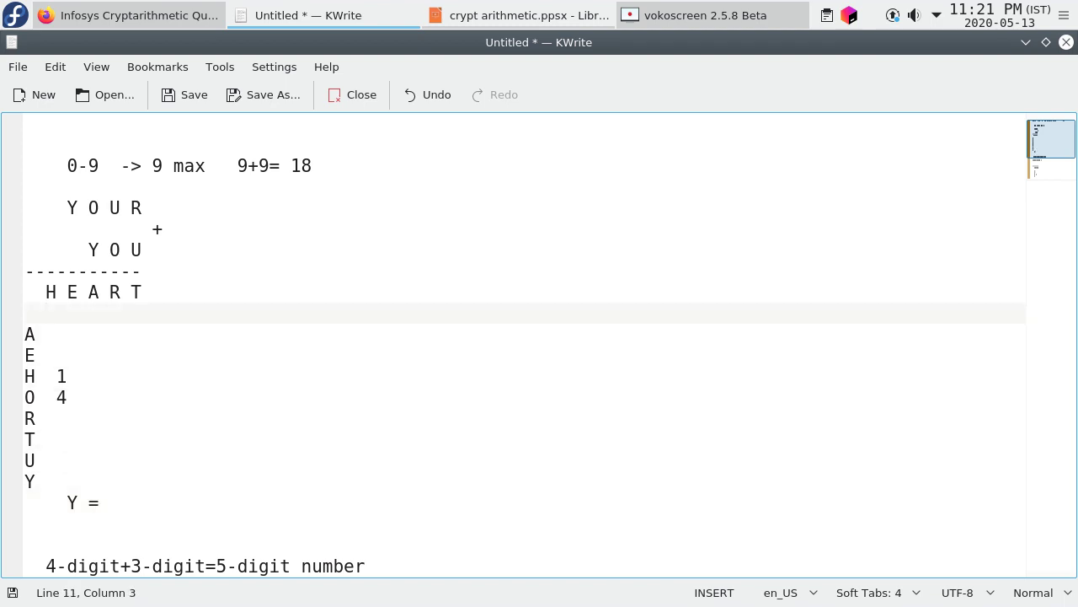
key(Up)
key(Right)
key(Right)
key(Right)
key(shift+Left)
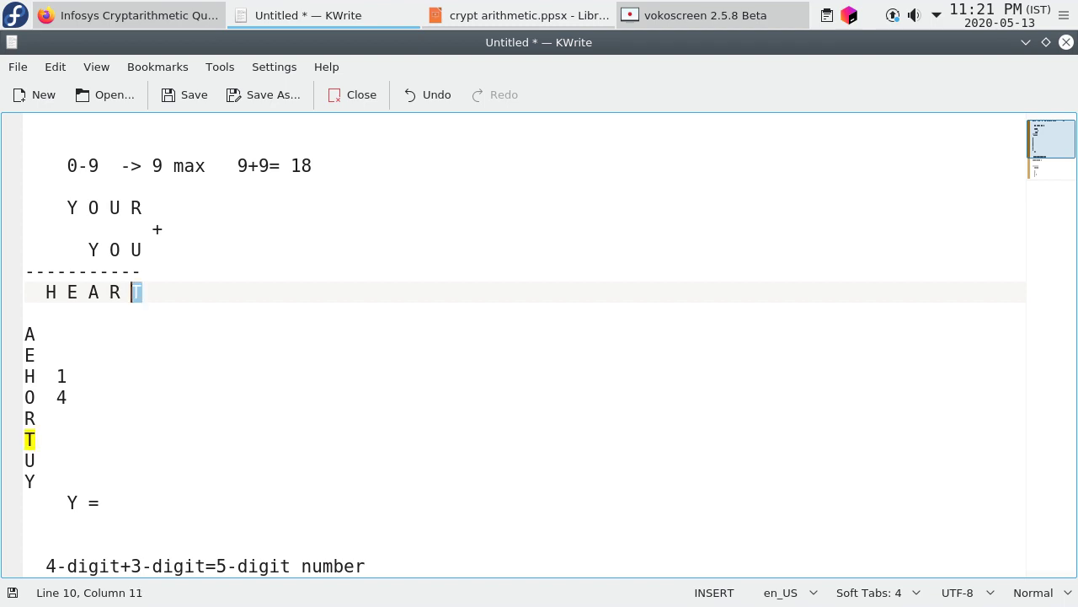
key(Left)
key(Left)
key(Up)
key(Up)
key(Up)
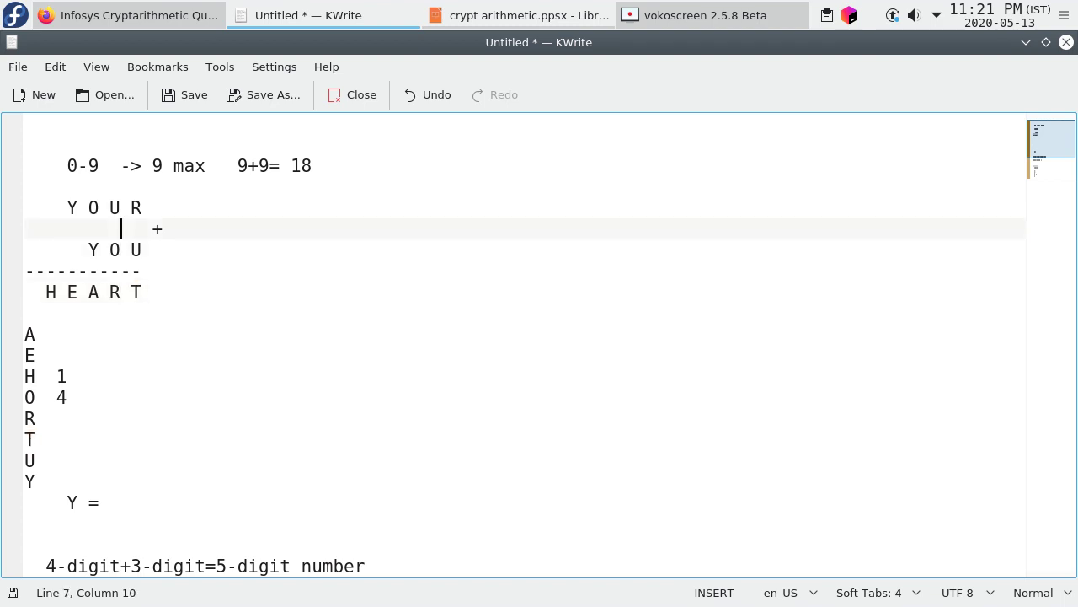
key(Left)
key(Left)
key(Left)
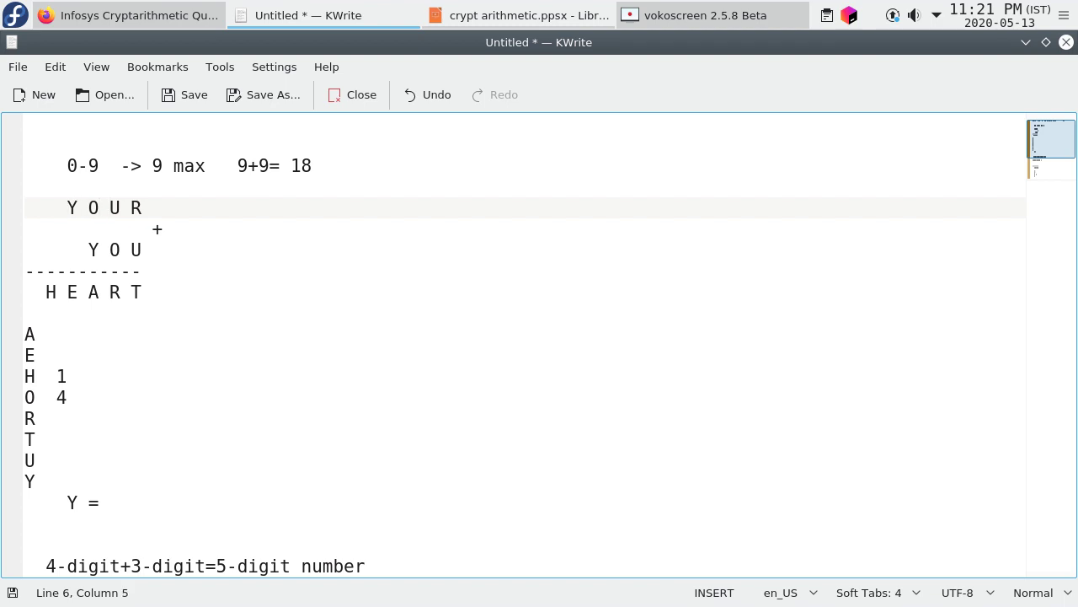
key(shift+Right)
key(Right)
key(shift+Right)
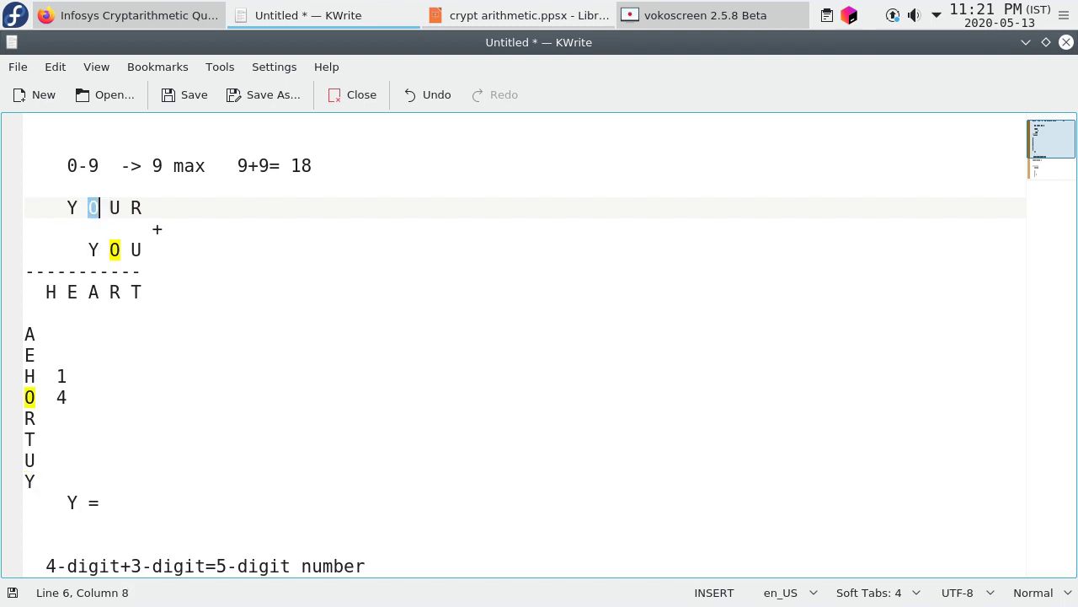
key(Right)
key(Right)
key(Right)
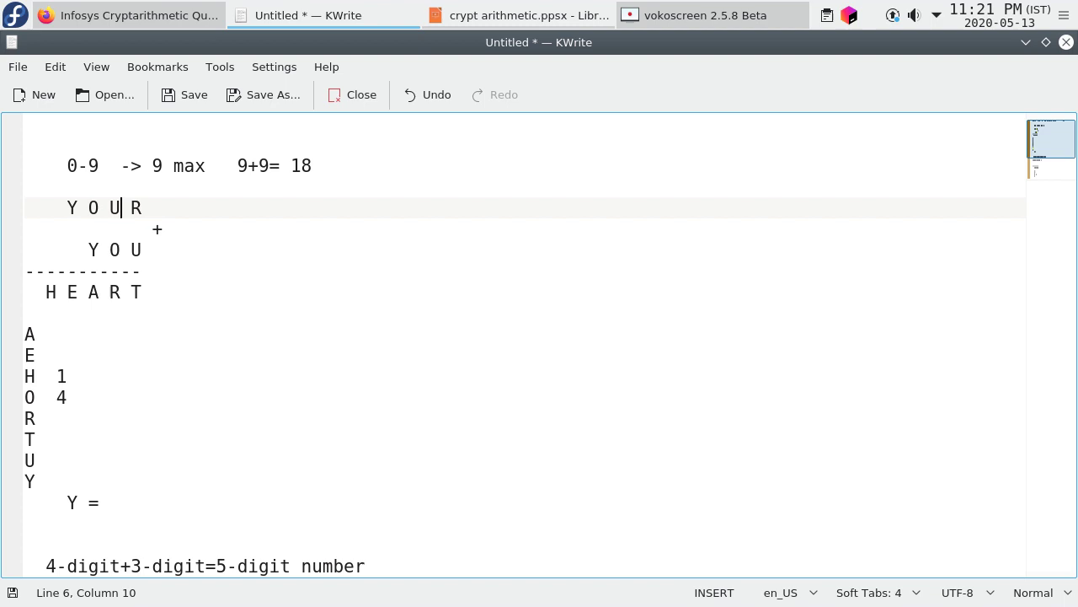
Check the HEART row, then return to the 'Y =' line and enter 9.
key(shift+Right)
key(Down)
key(Down)
key(Down)
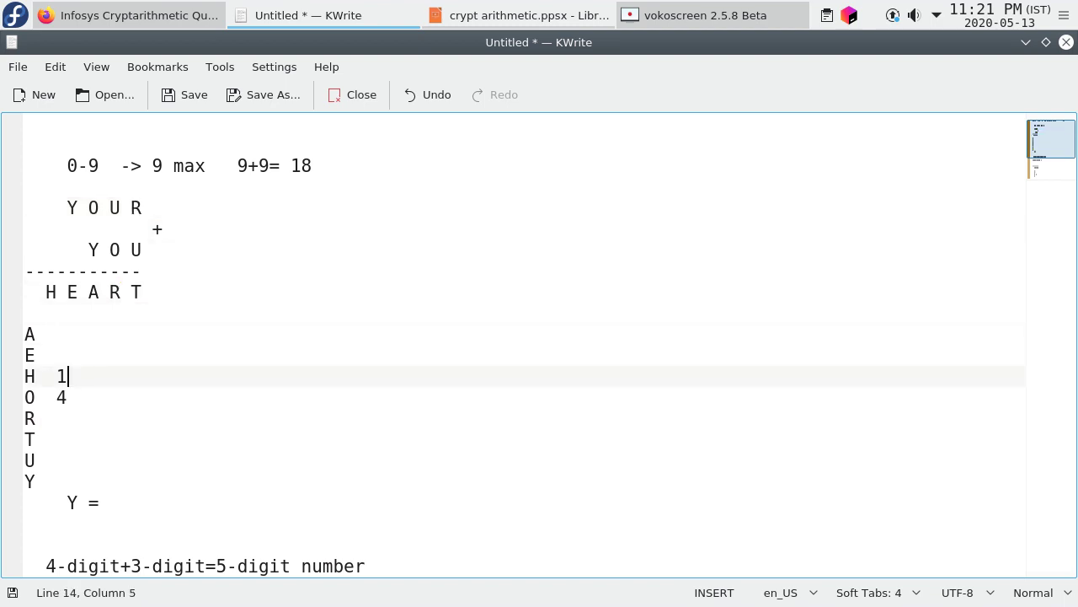
key(Down)
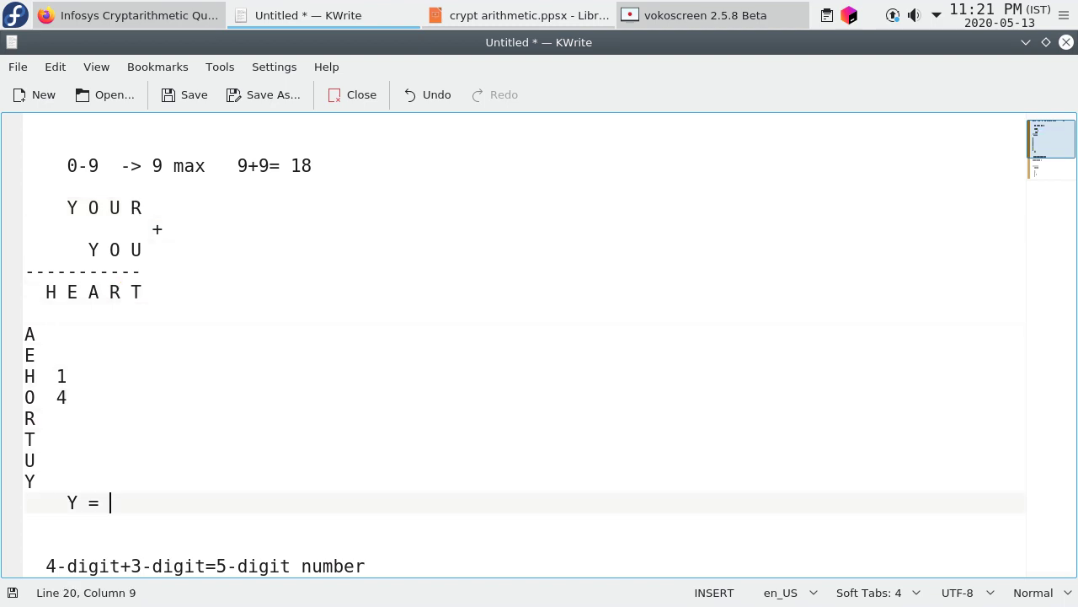
key(Up)
key(Up)
key(Up)
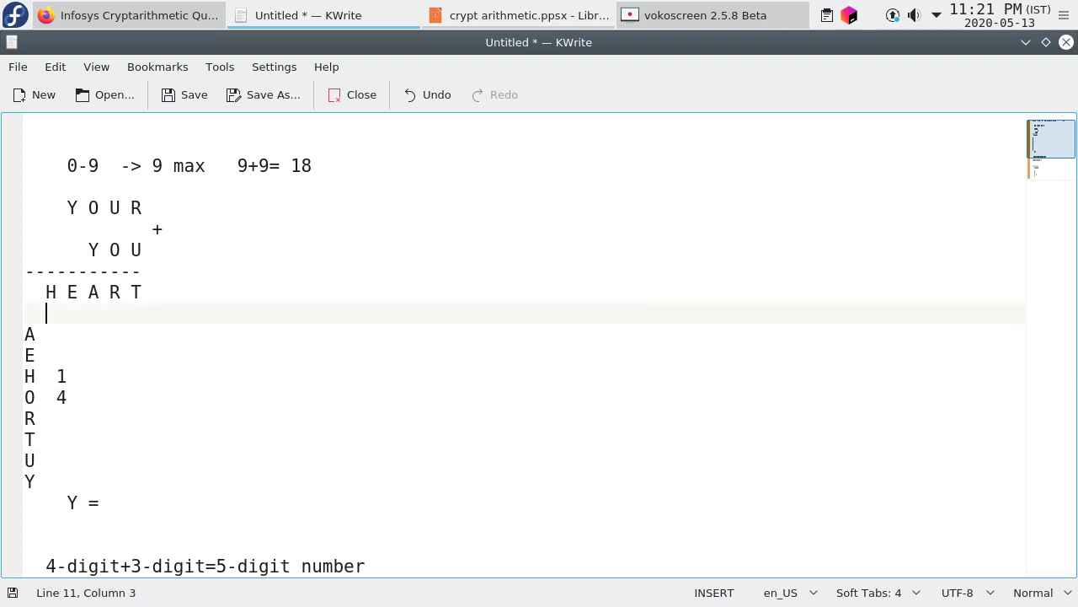
key(Left)
key(Left)
key(Left)
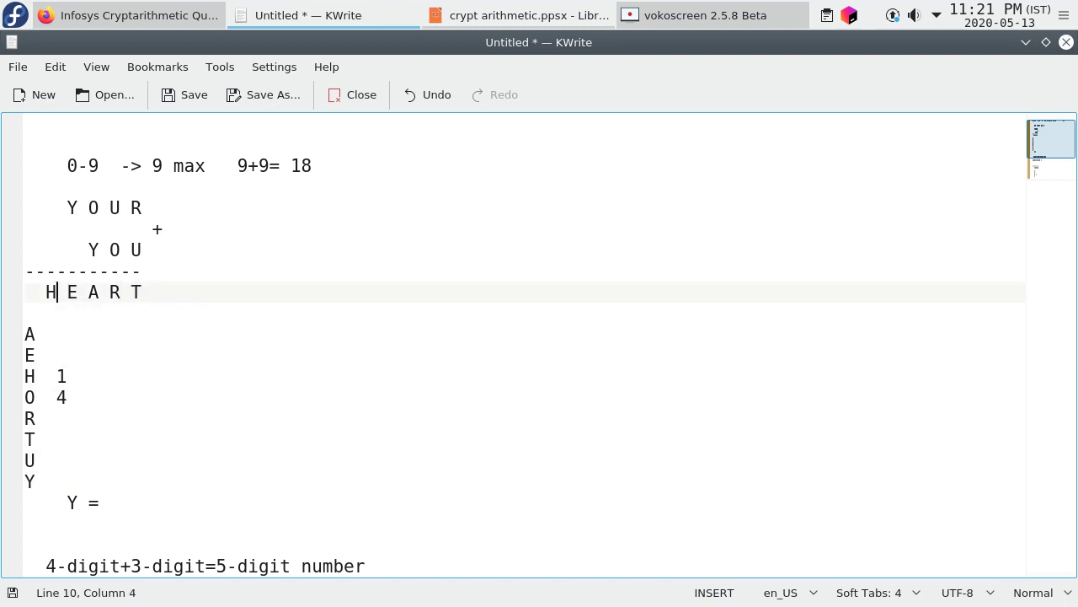
key(Down)
key(Down)
key(Down)
key(Down)
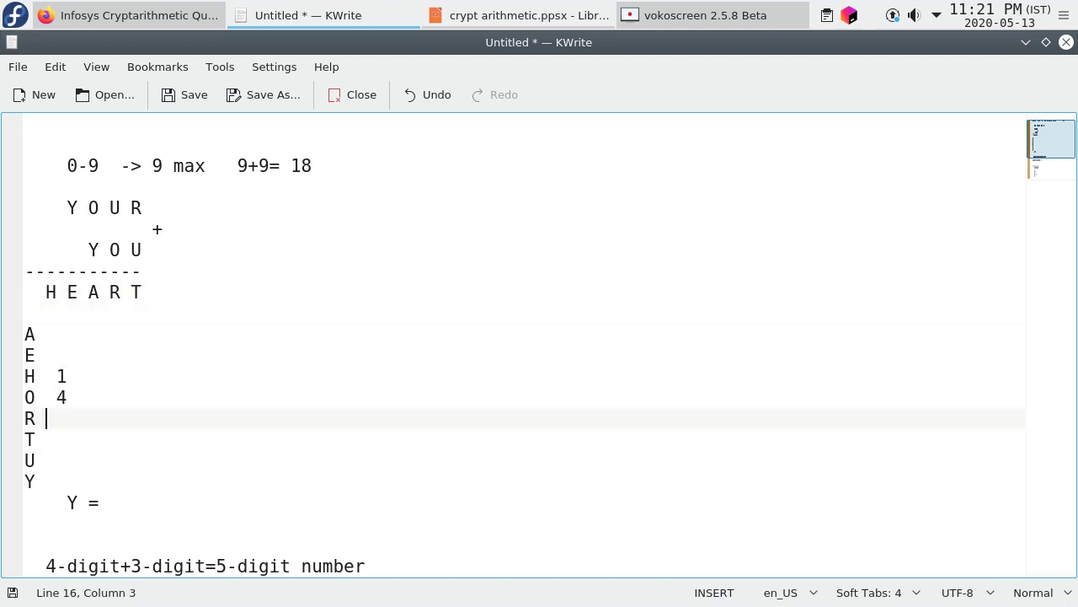
key(Right)
key(Right)
key(Right)
key(Right)
key(Right)
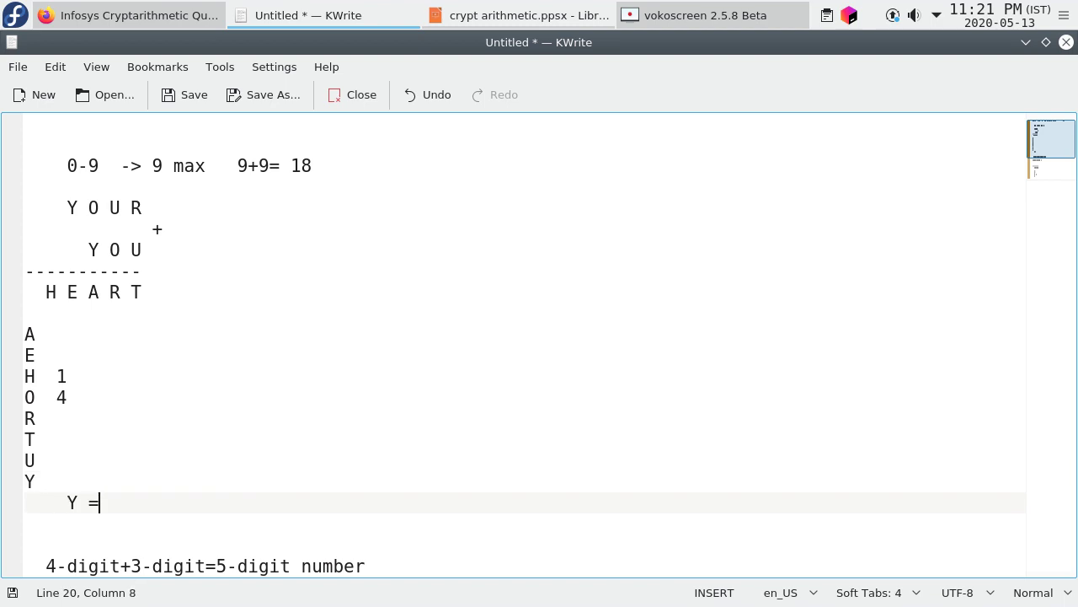
text( 9)
Start a working line under Y = 9 reading '9+nothing='.
key(Return)
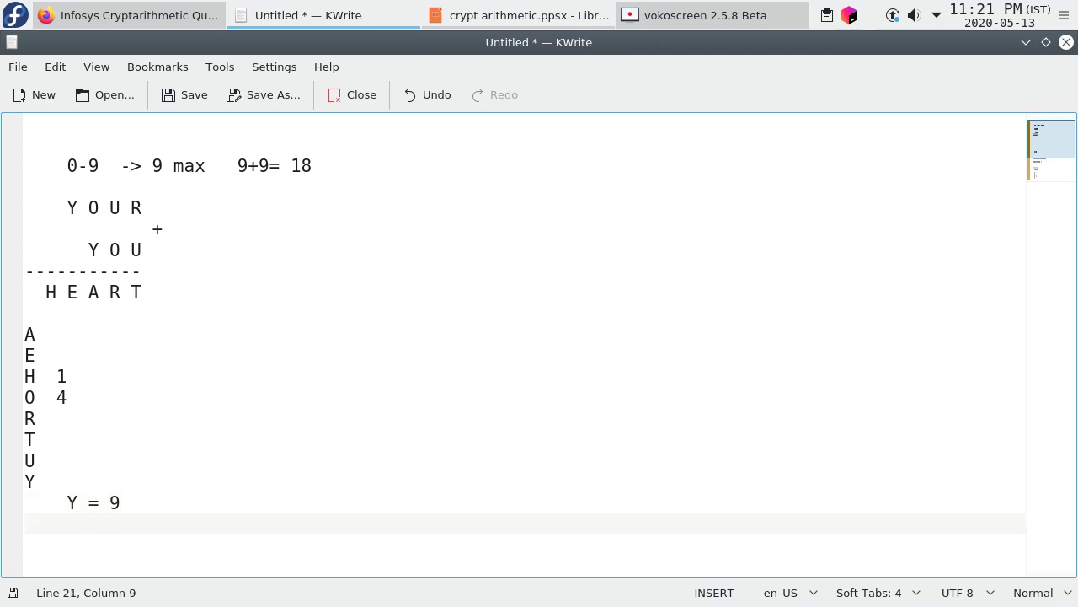
text(9+)
click(77, 250)
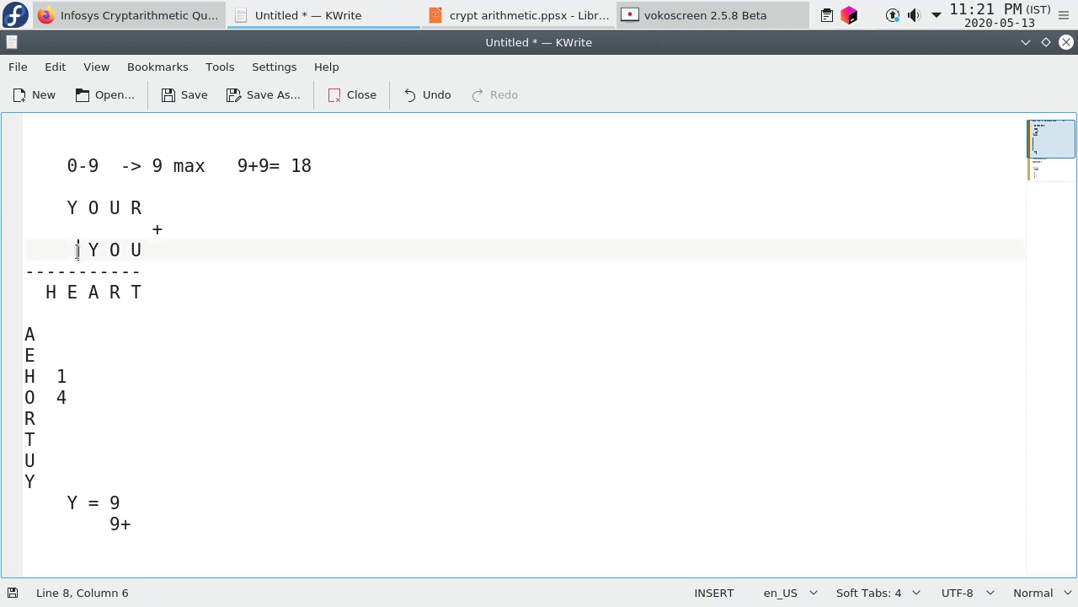
key(Left)
key(Down)
key(Down)
key(Down)
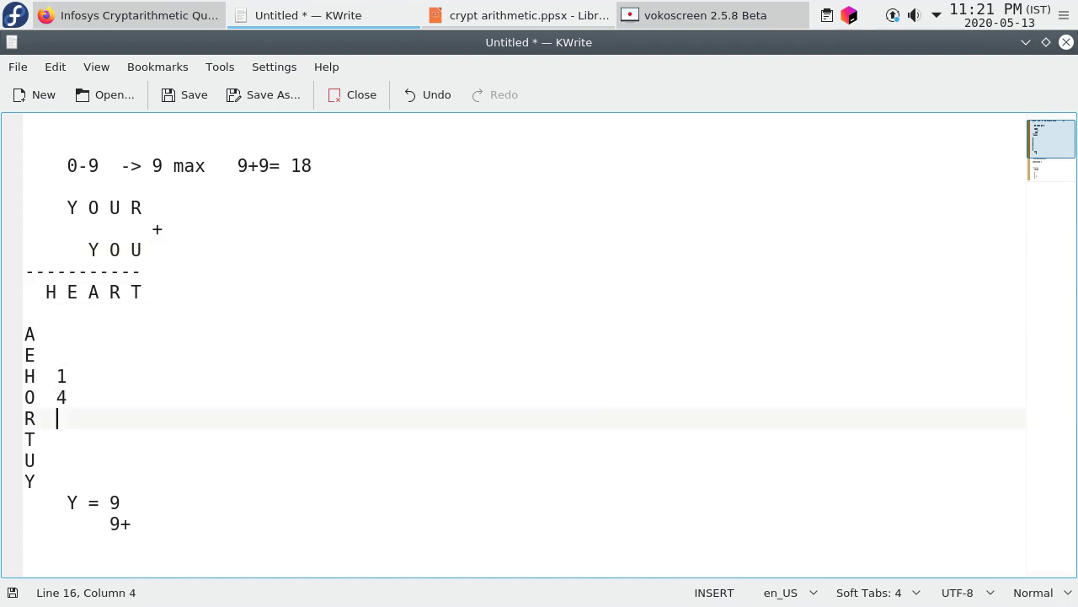
key(End)
text(n)
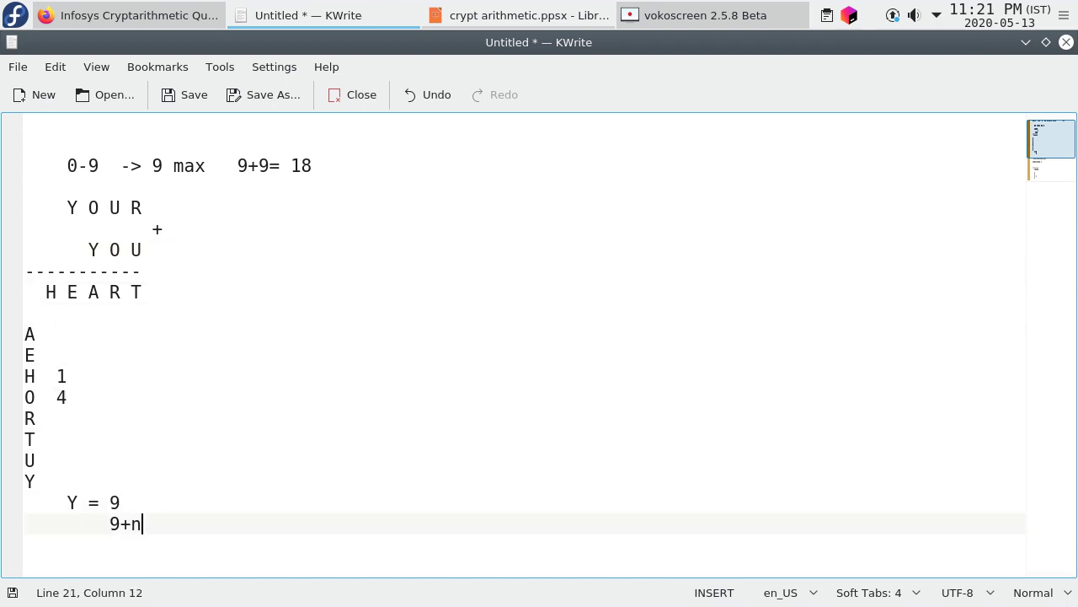
text(othing)
text(=)
Check the E of HEART and complete the line as '9+nothing=E(9)'.
key(Up)
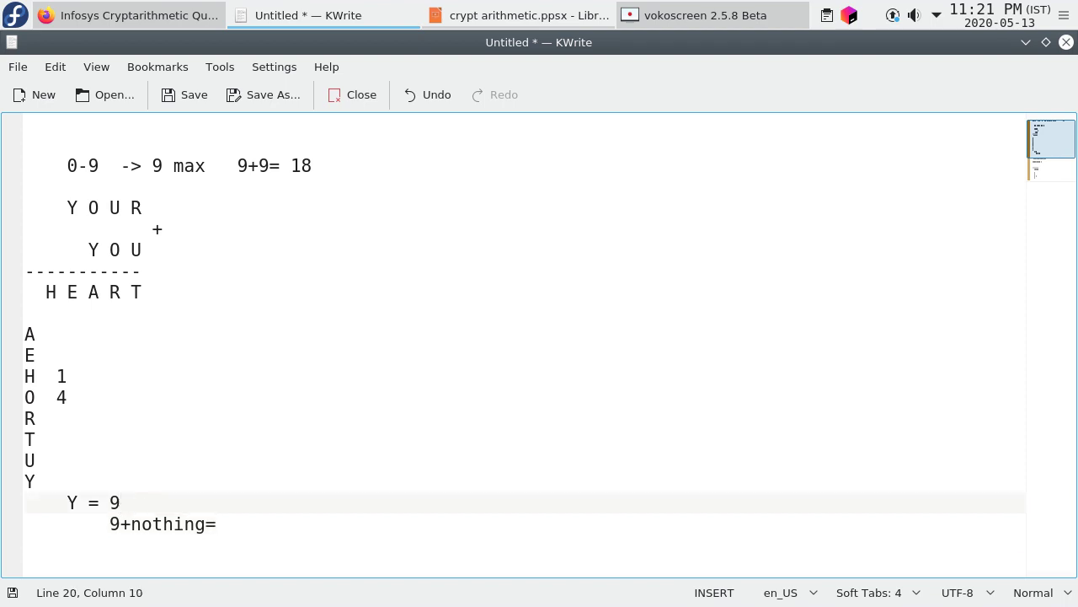
key(Up)
key(Up)
key(Up)
key(Left)
click(79, 291)
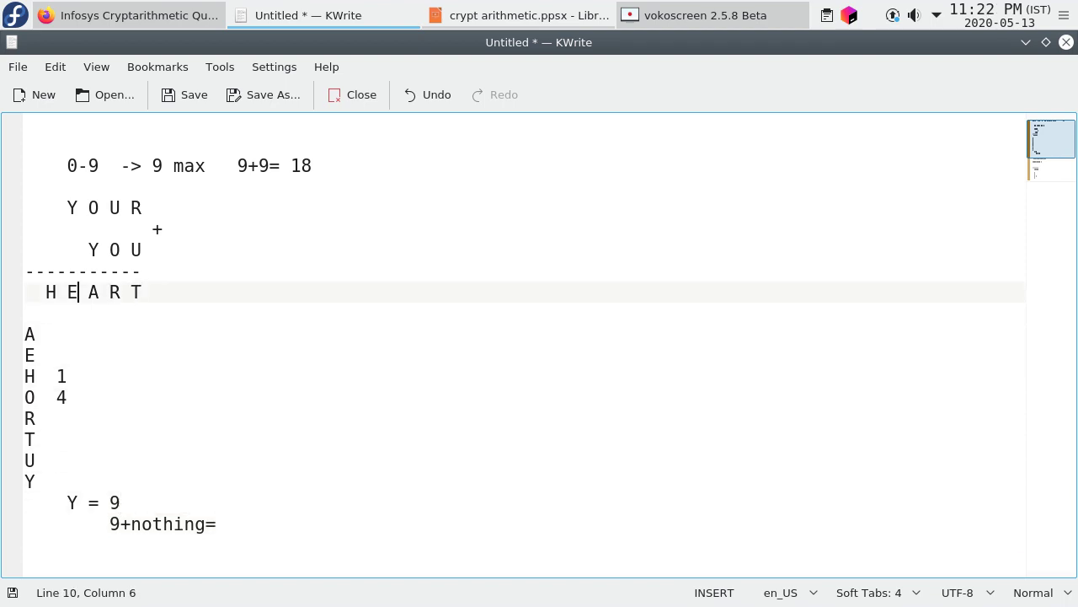
key(shift+Left)
key(Down)
key(Down)
key(Down)
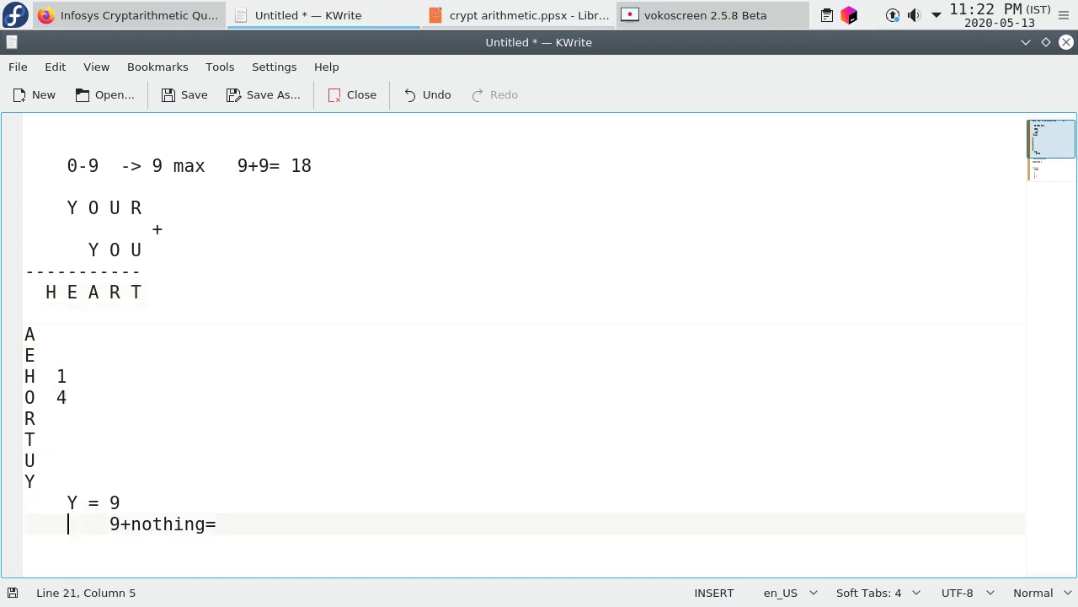
key(End)
text(E)
click(217, 523)
click(130, 523)
click(120, 523)
key(Right)
key(Right)
key(Right)
text(()
text(9))
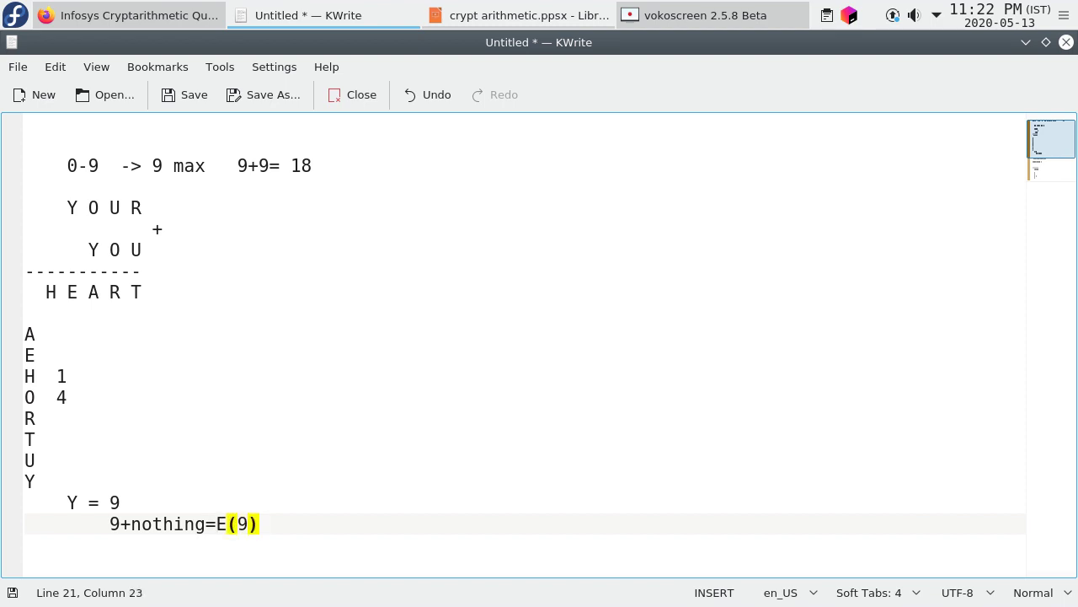
Highlight the Y in Y = 9 and the matching E in the working line.
key(Up)
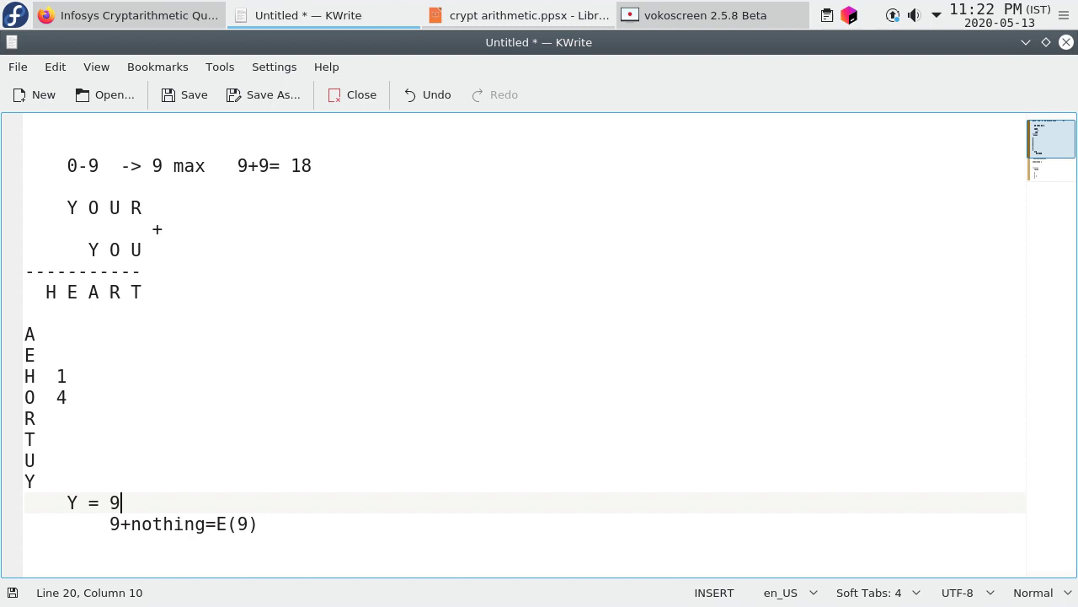
key(Left)
key(Left)
key(Left)
key(shift+Left)
key(Down)
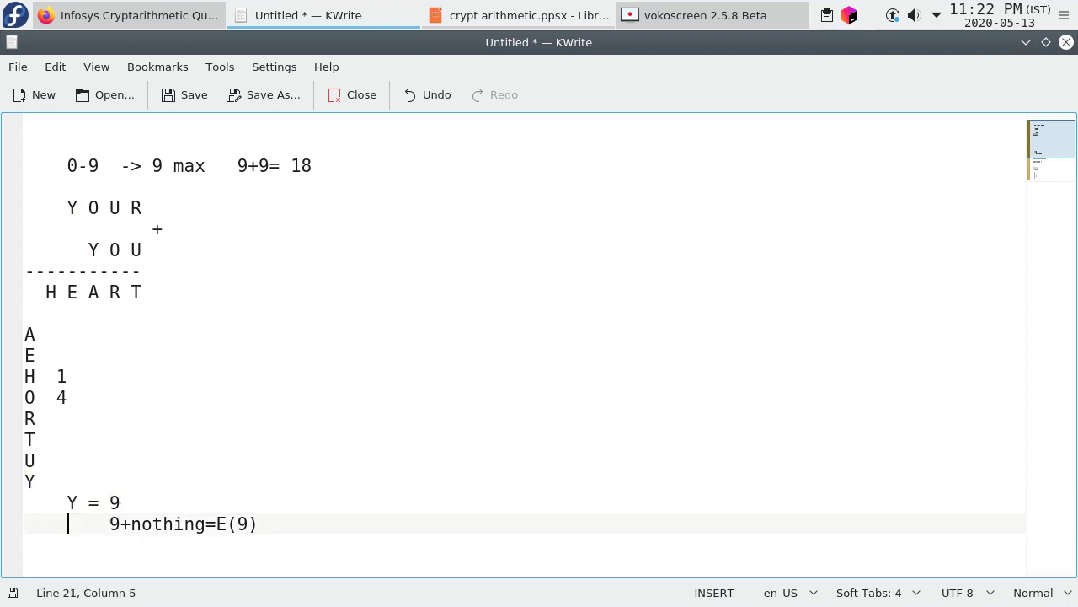
key(Right)
key(Right)
key(Right)
key(Right)
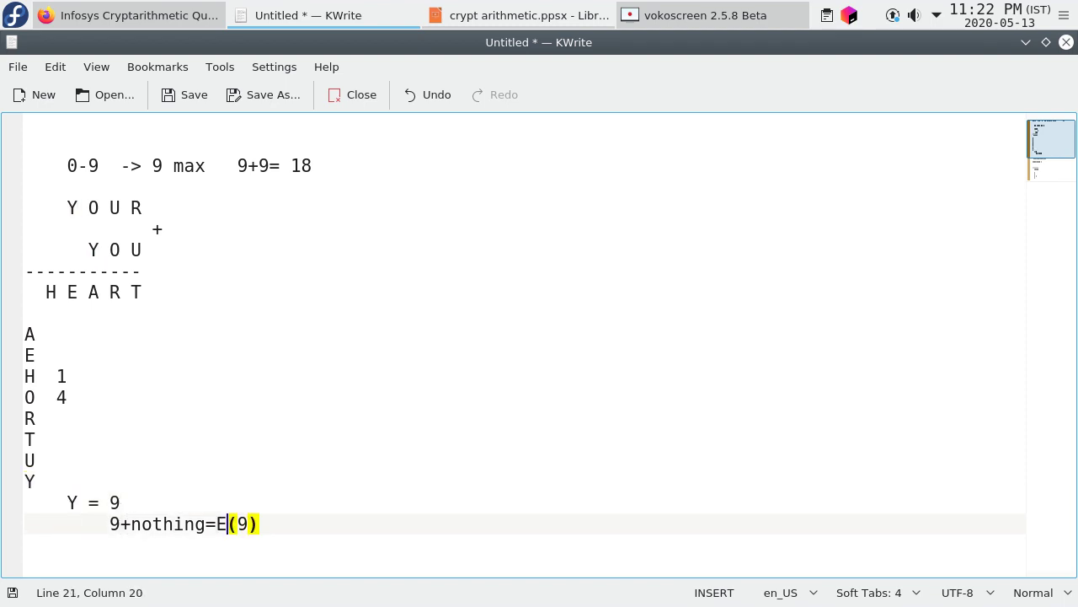
key(shift+Left)
key(Left)
key(Left)
key(Left)
Review the YOUR row and the U column, ending on a fresh line below the working.
key(Up)
key(Up)
key(Up)
key(Up)
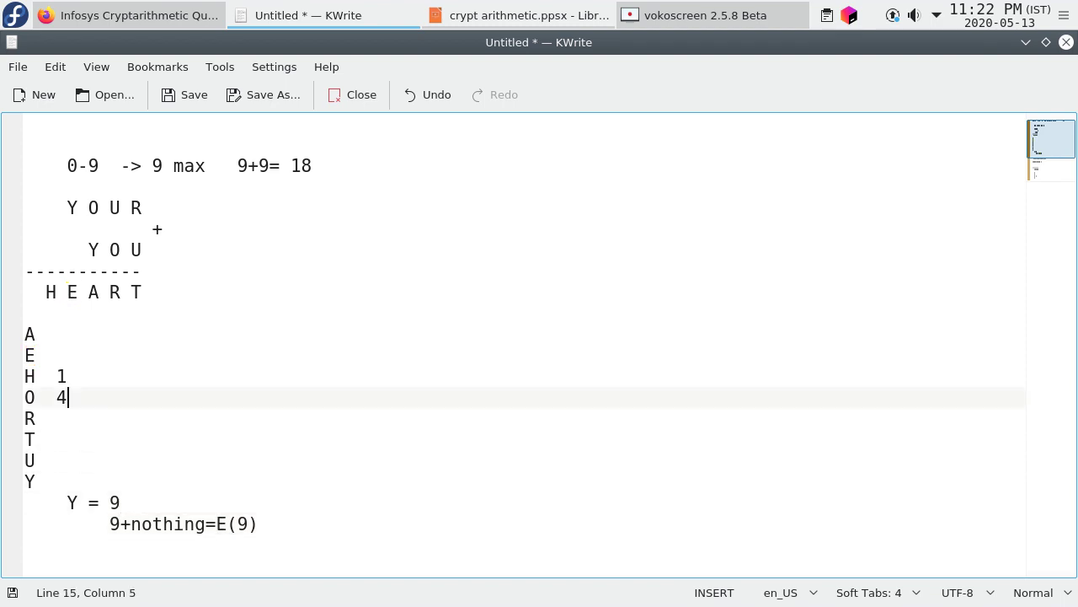
key(Up)
key(Up)
key(Up)
key(Down)
key(End)
key(Left)
key(Left)
key(Left)
key(Left)
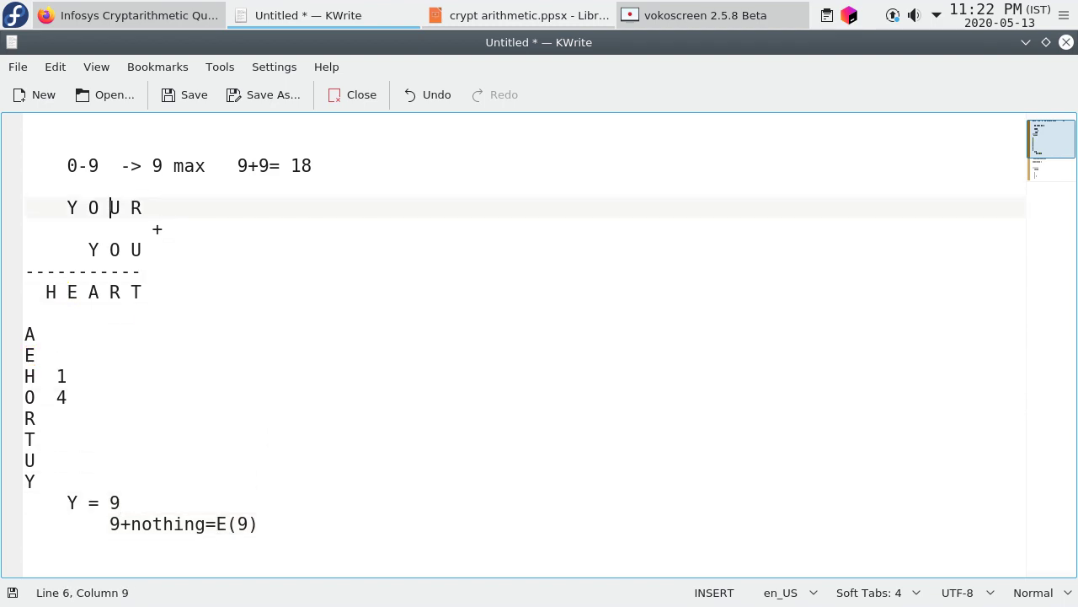
key(Down)
key(Down)
key(Up)
key(Up)
key(Down)
key(Down)
key(Down)
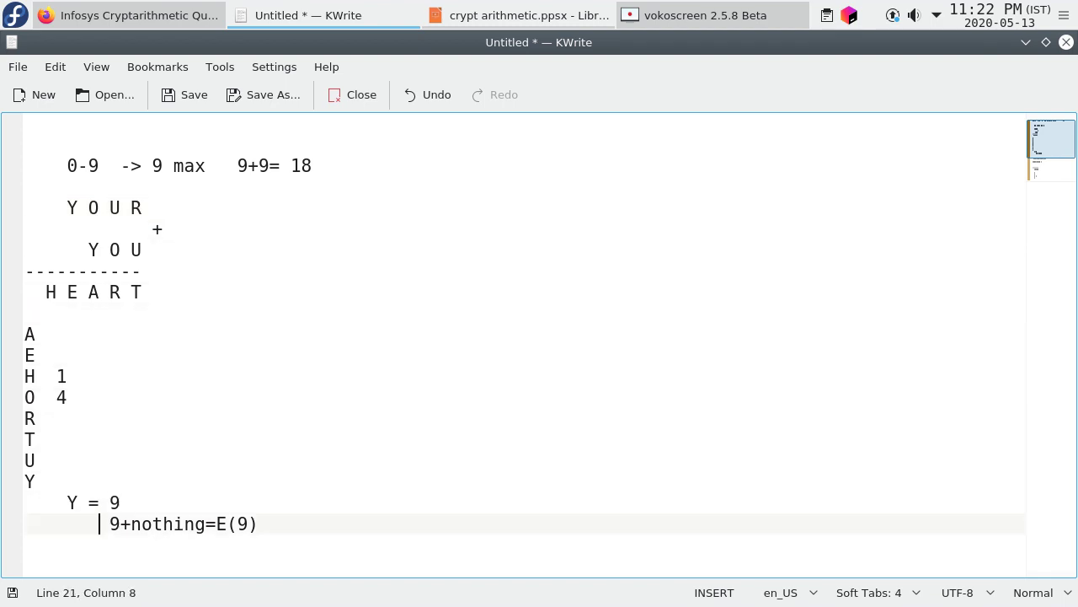
key(Right)
key(Up)
key(Up)
key(Up)
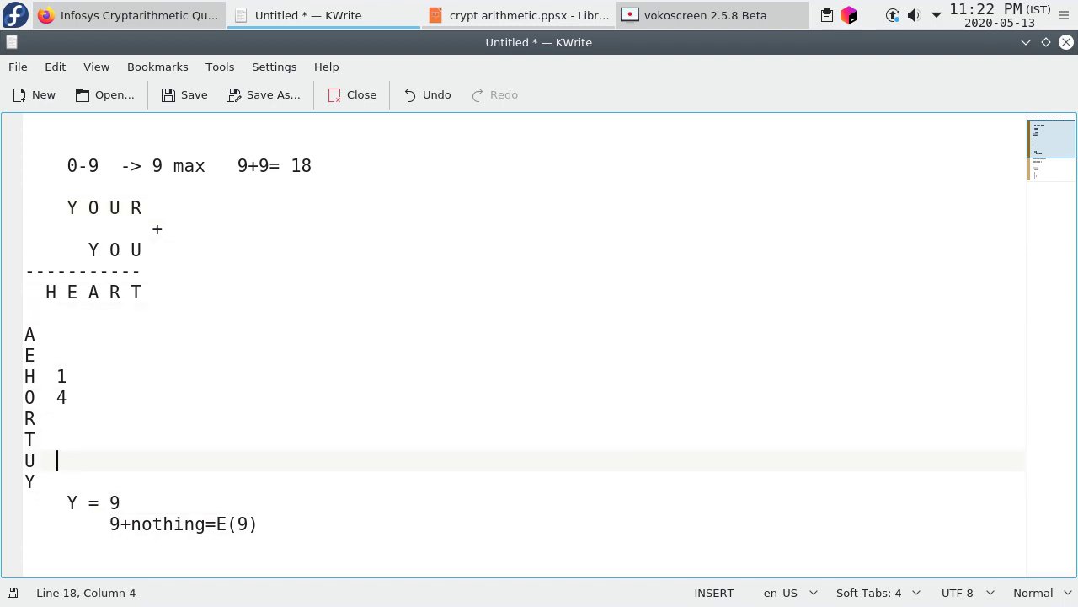
key(Down)
key(Down)
key(Down)
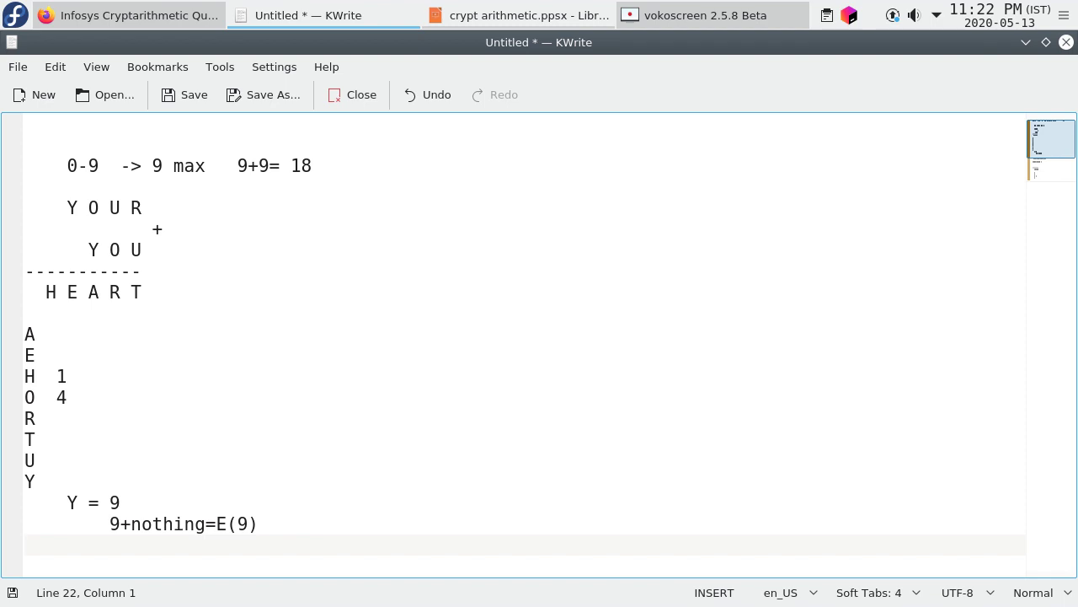
Add the indented working line 'Y+carry = Y+1 =10' and highlight the 1 in 10.
key(Tab)
text(Y+)
text(1)
key(BackSpace)
text(carry)
text( = y)
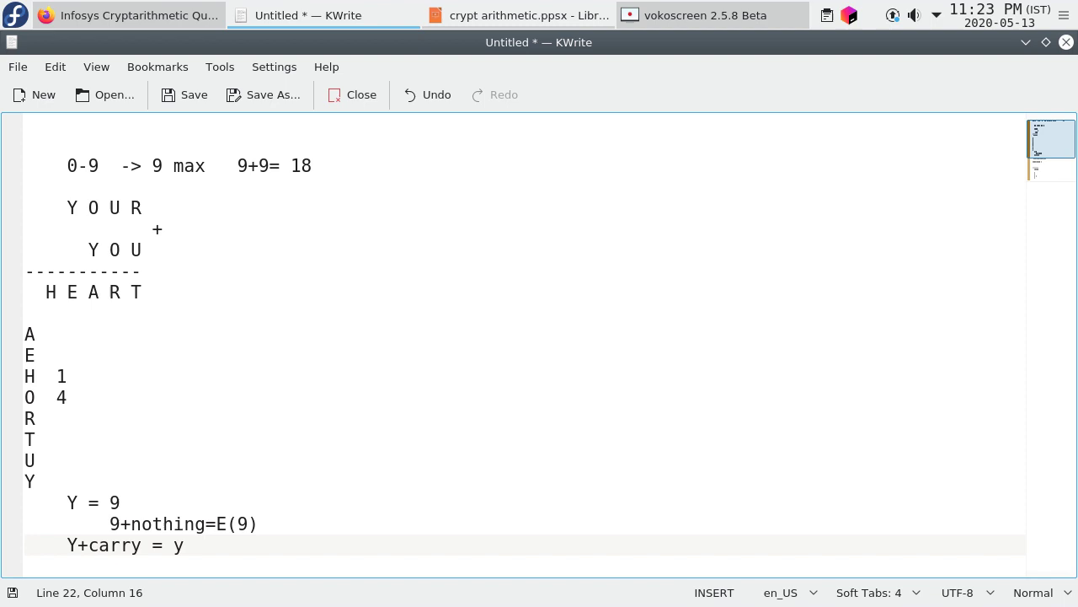
text(+)
key(BackSpace)
key(BackSpace)
text(Y+1)
text( =10)
key(Left)
key(shift+Left)
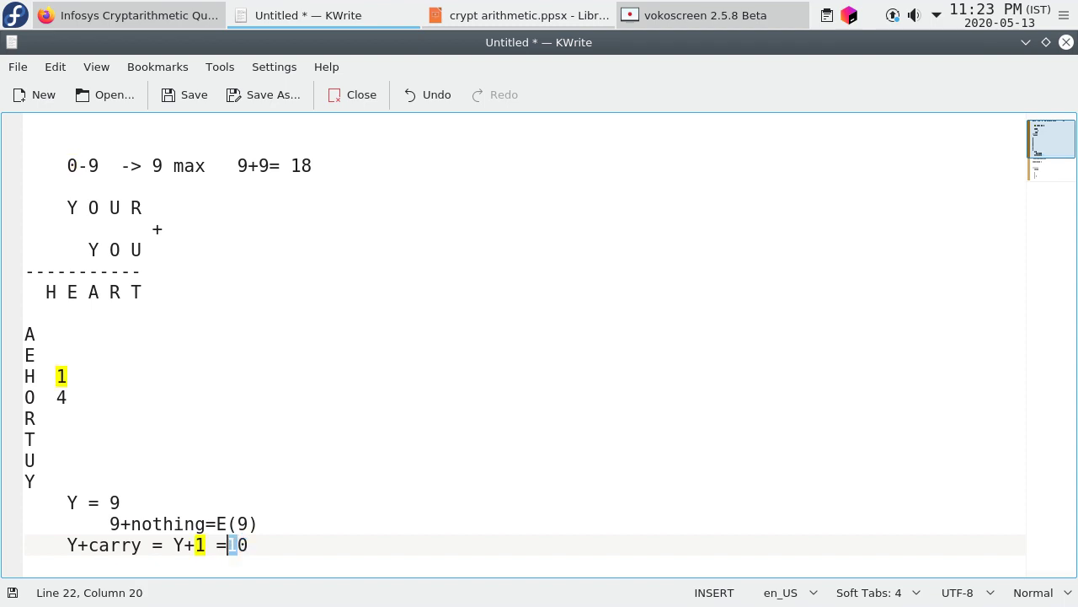
key(Right)
key(shift+Right)
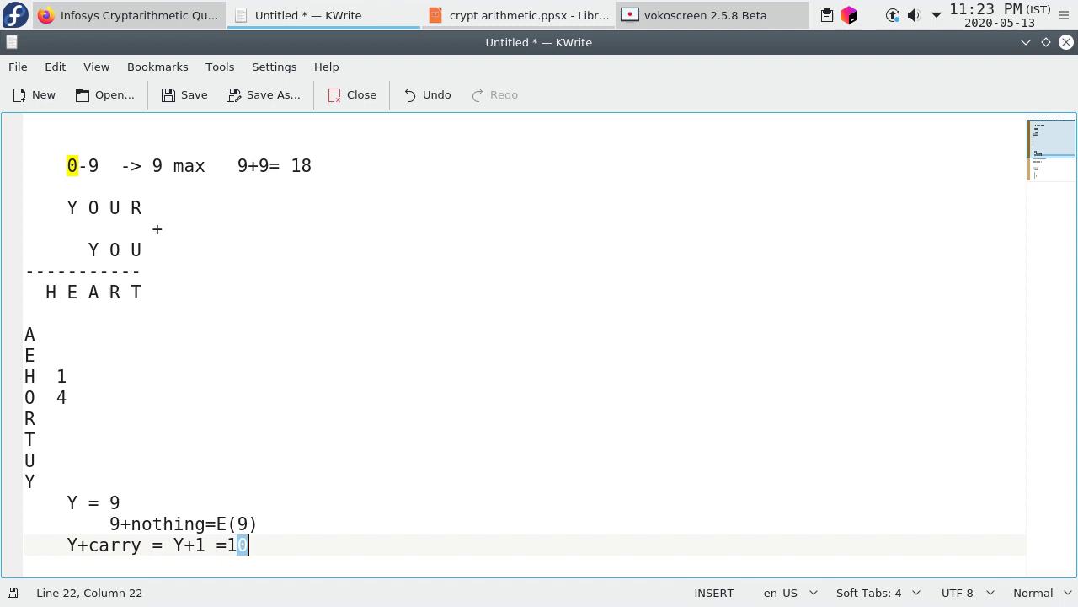
key(Up)
click(57, 439)
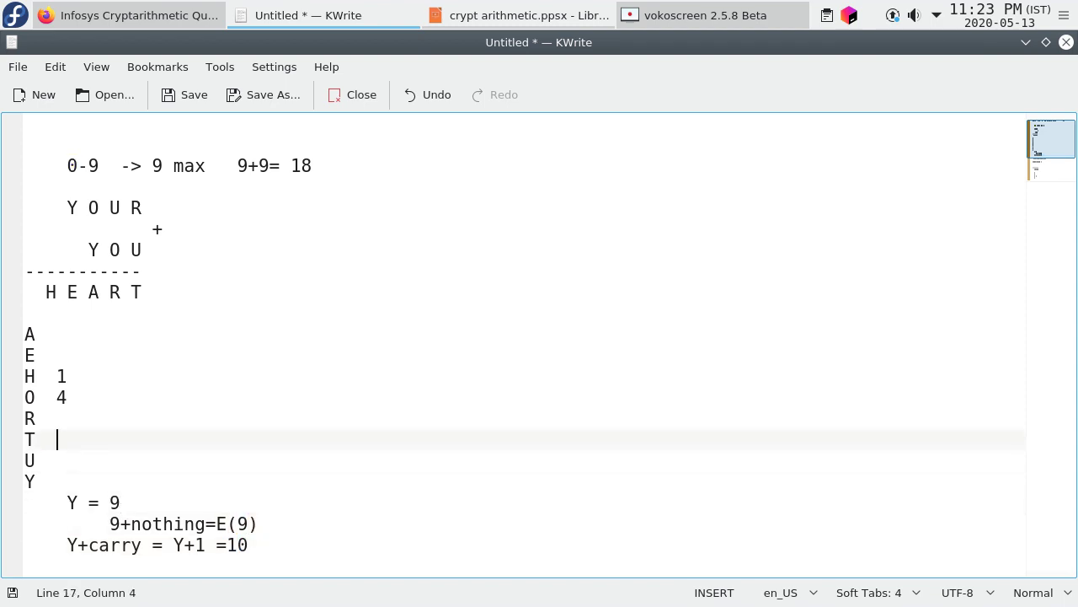
click(67, 396)
click(57, 418)
click(67, 376)
click(57, 355)
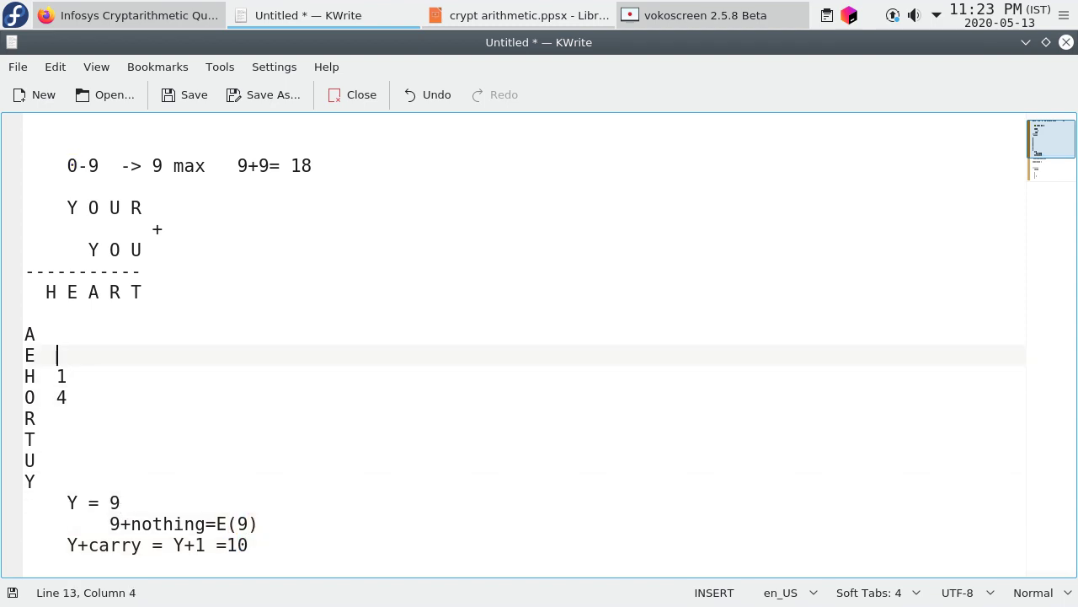
text(0)
key(Down)
click(58, 460)
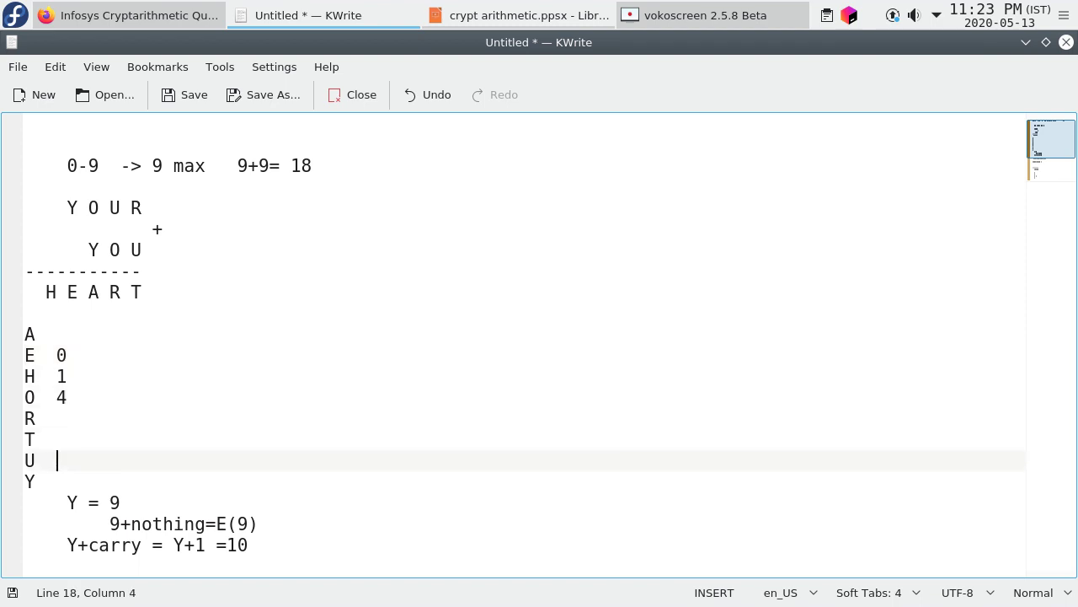
key(Down)
text(9)
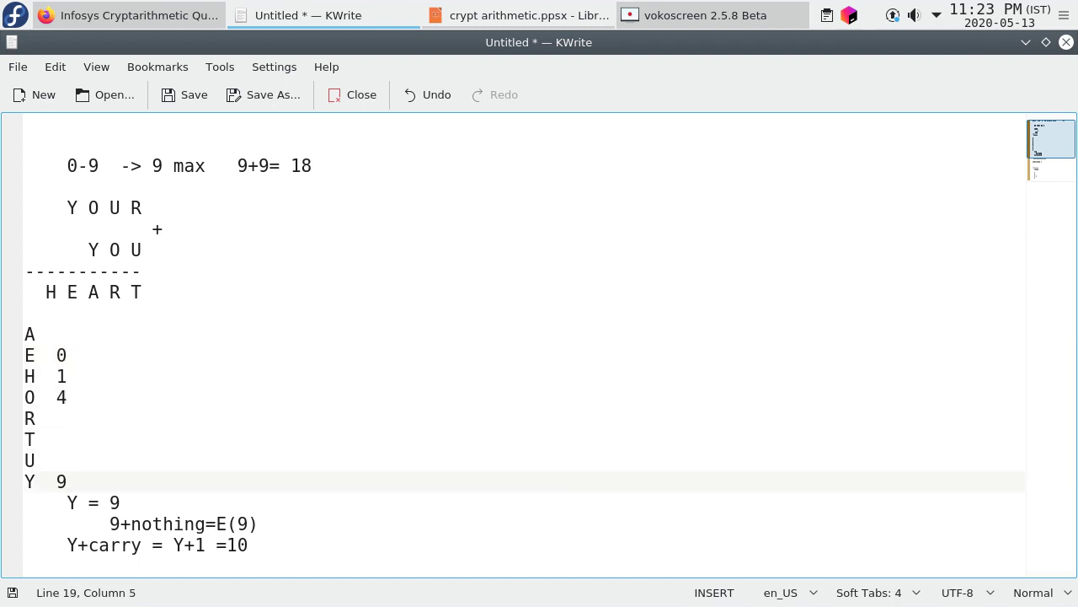
key(Up)
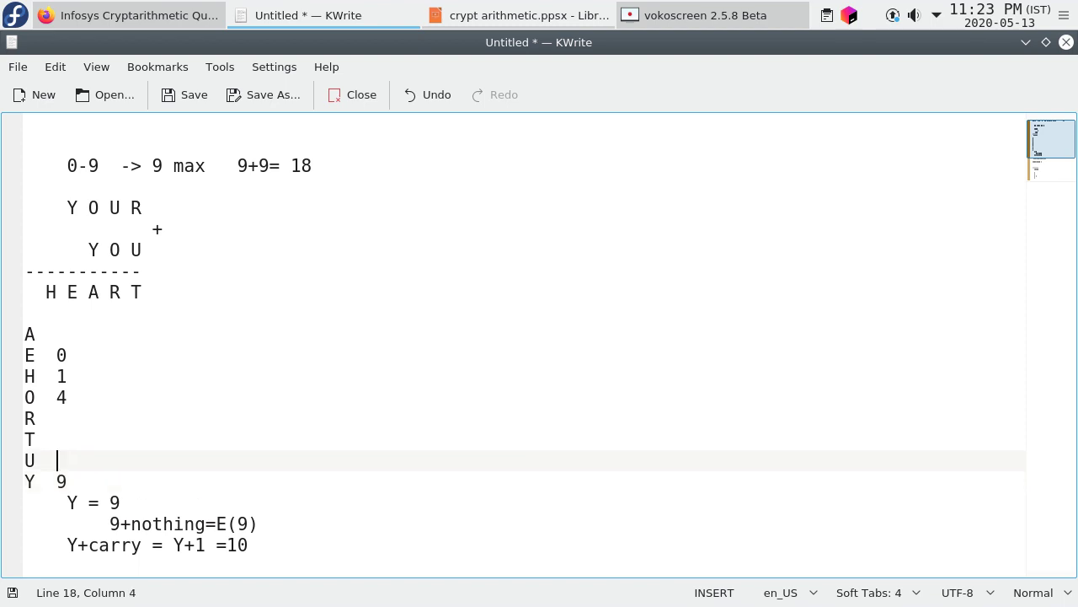
click(47, 313)
click(67, 207)
key(Right)
key(Right)
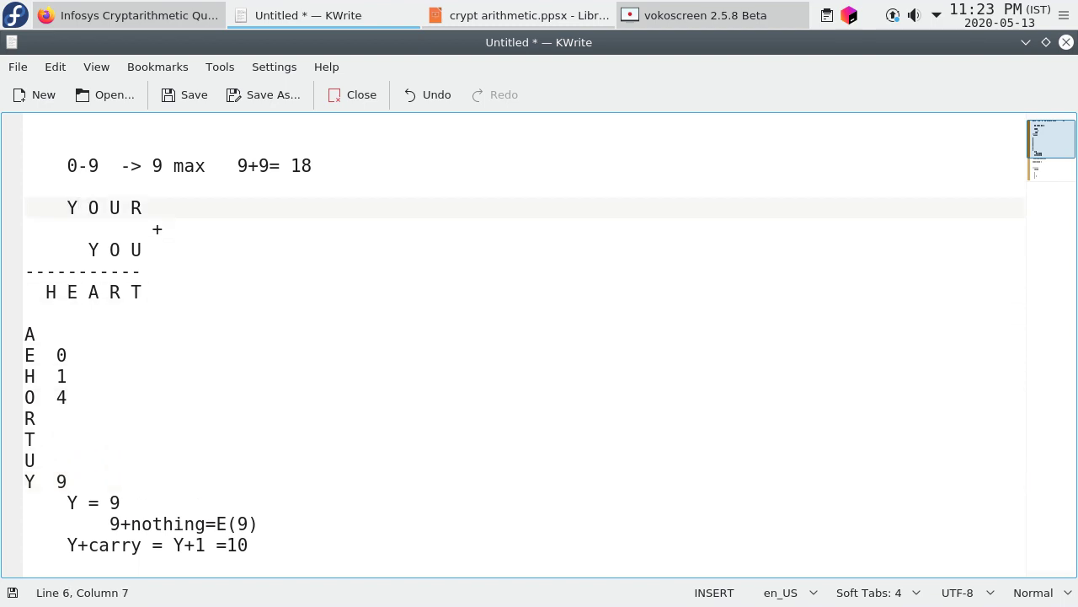
key(Up)
key(ctrl+z)
key(Right)
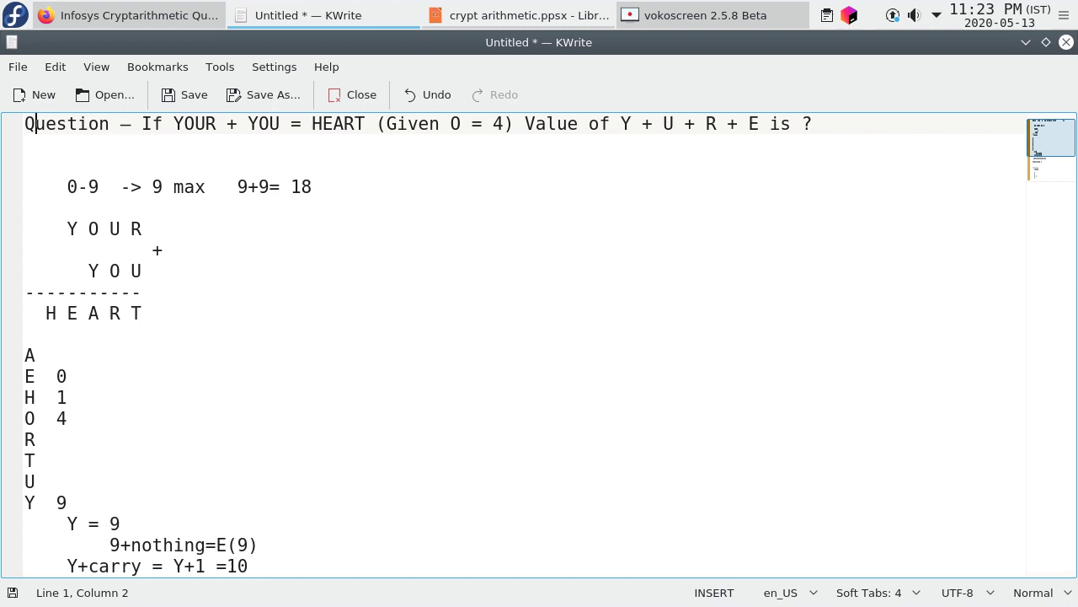
key(Right)
key(Right)
key(Right)
key(shift+Right)
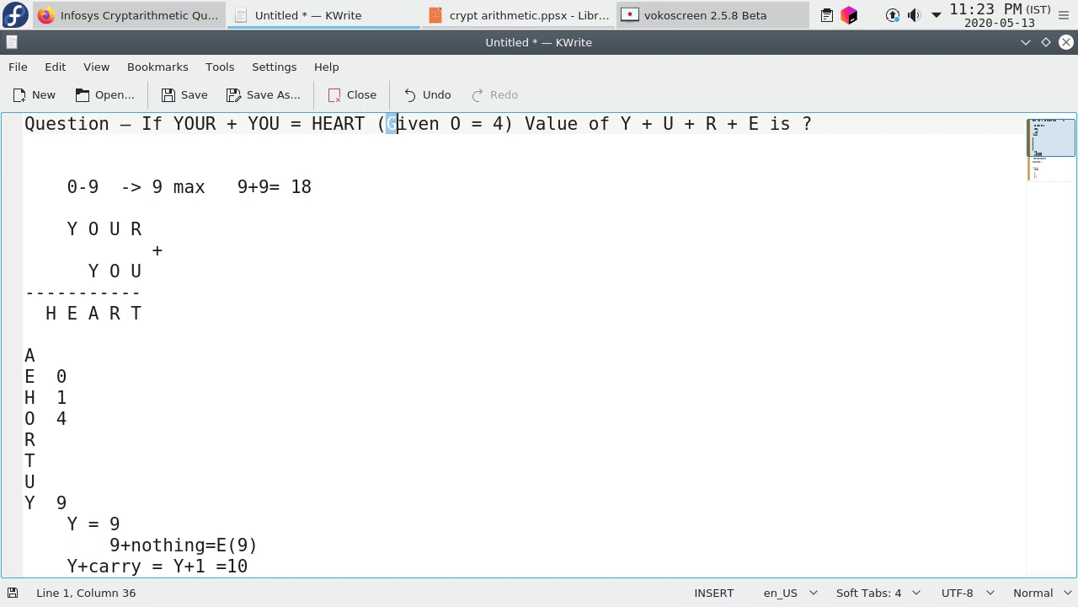
key(shift+Right)
key(shift+Right)
key(shift+Right)
key(Down)
key(Down)
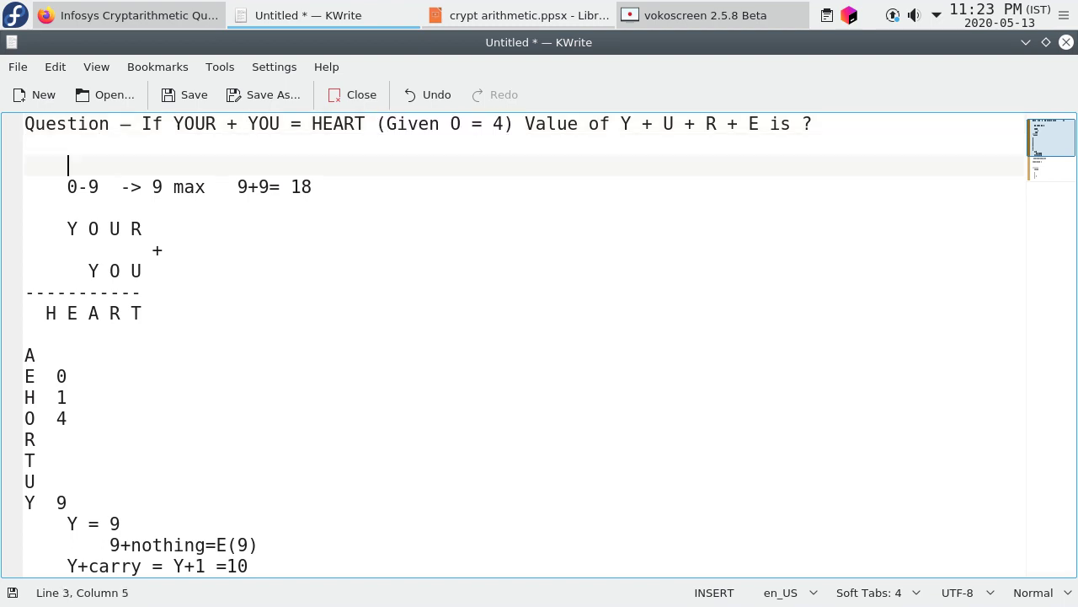
key(Down)
key(Down)
key(Down)
key(Left)
key(Left)
key(Left)
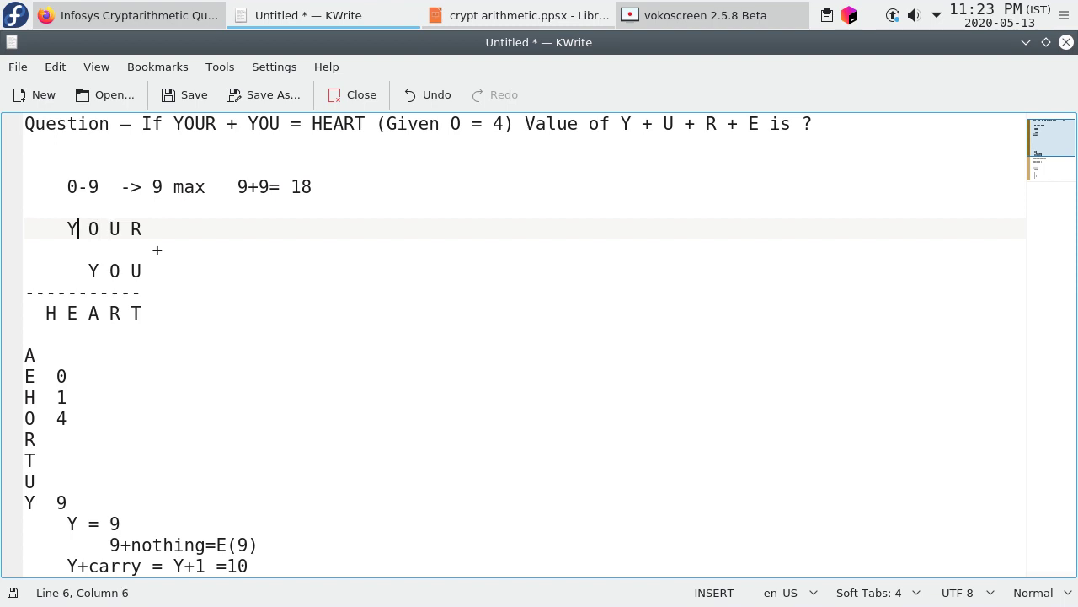
key(Down)
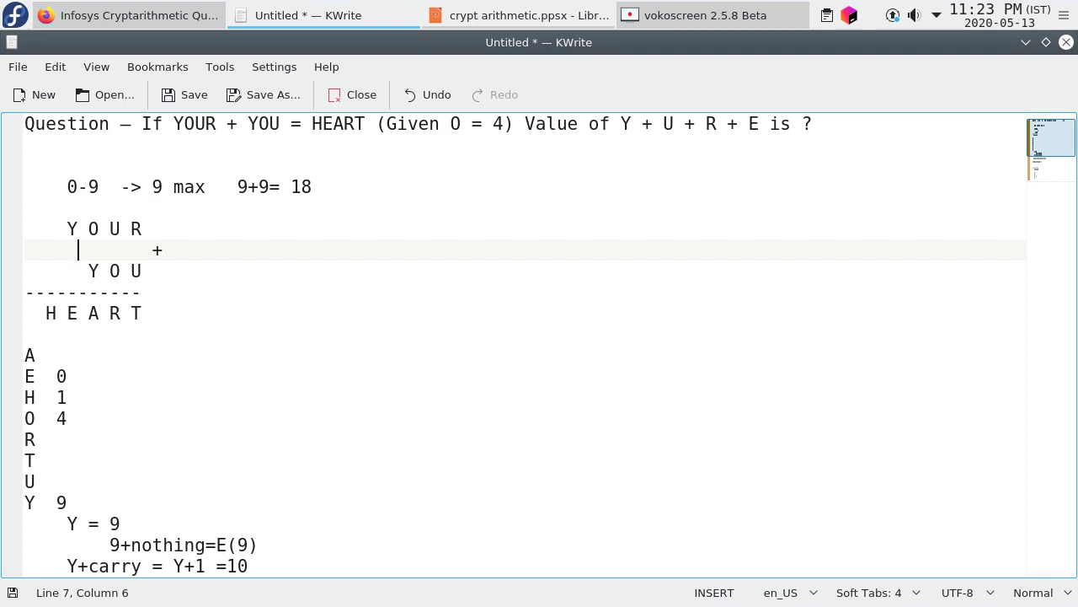
key(Right)
key(Up)
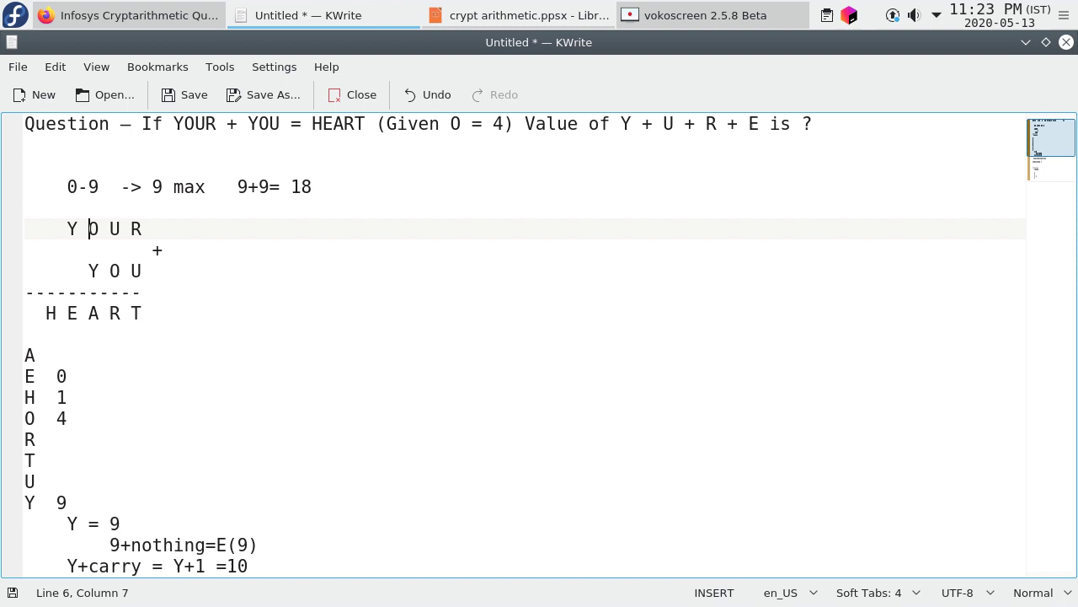
key(shift+Right)
key(Down)
key(Down)
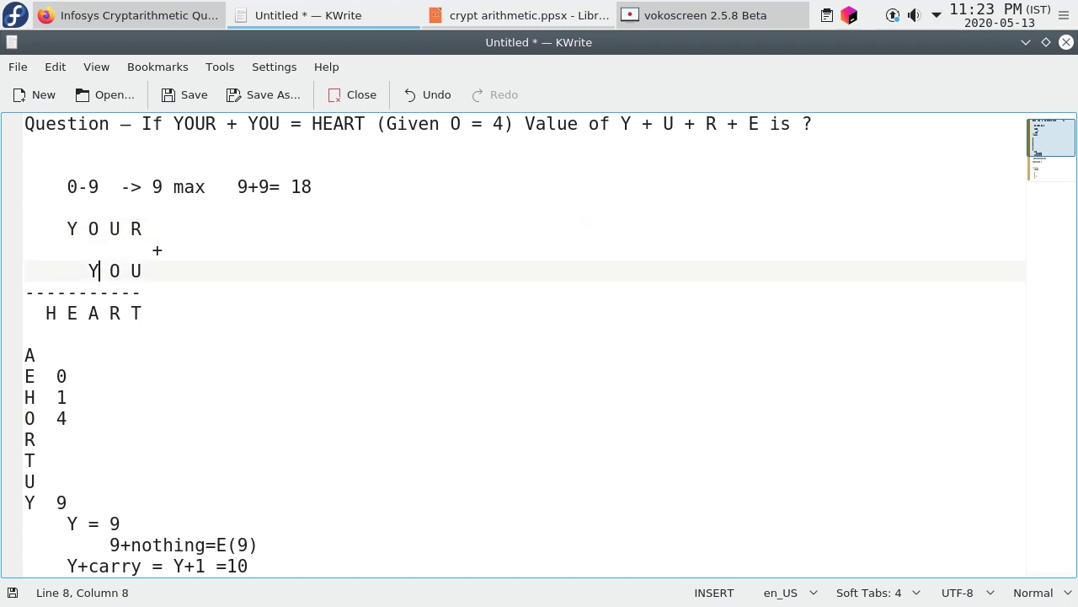
key(shift+Left)
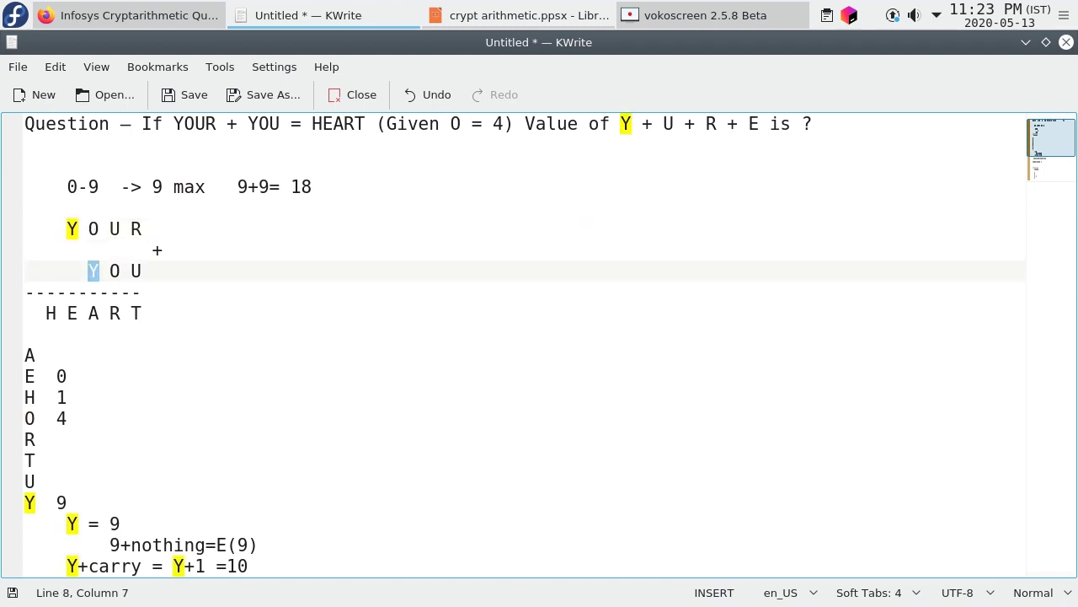
key(Down)
key(Down)
key(Down)
key(Down)
key(Down)
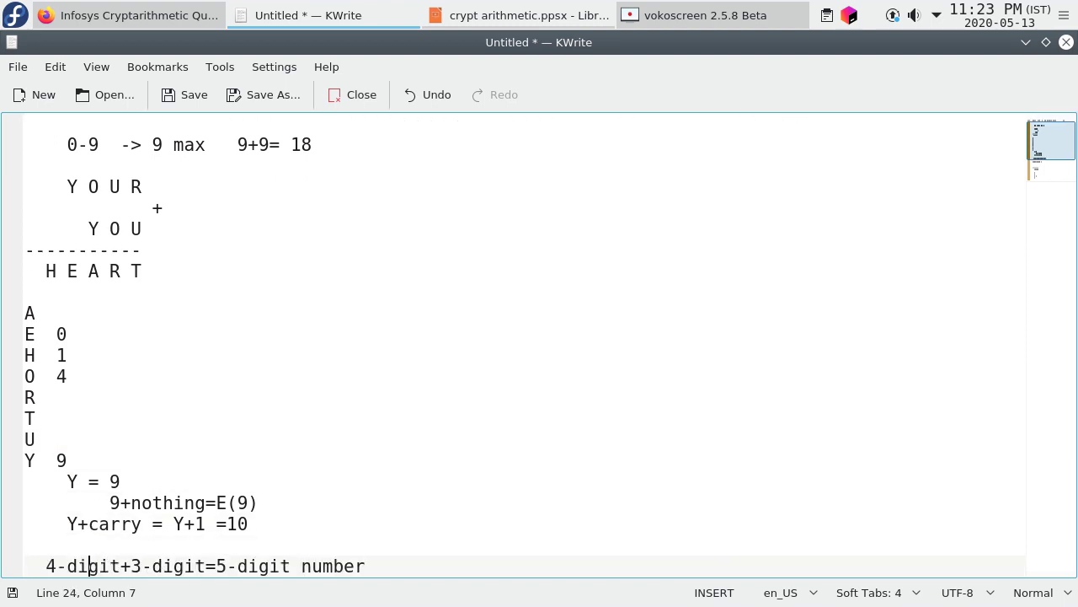
Add the indented working lines O=4 and O+Y = A below the Y+carry line.
key(Up)
key(Tab)
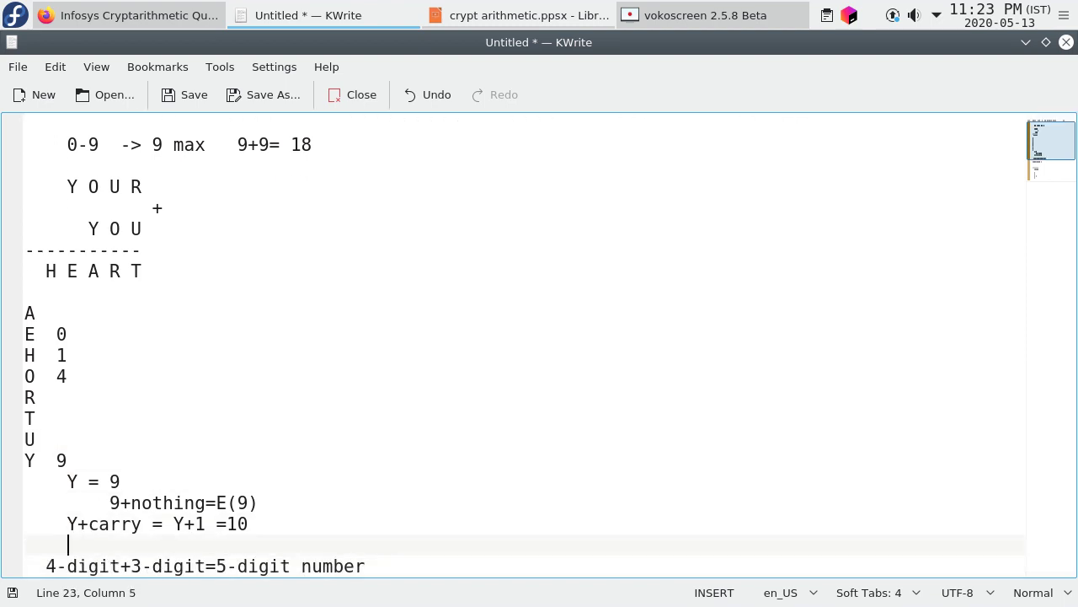
text(O)
text(=4)
key(Return)
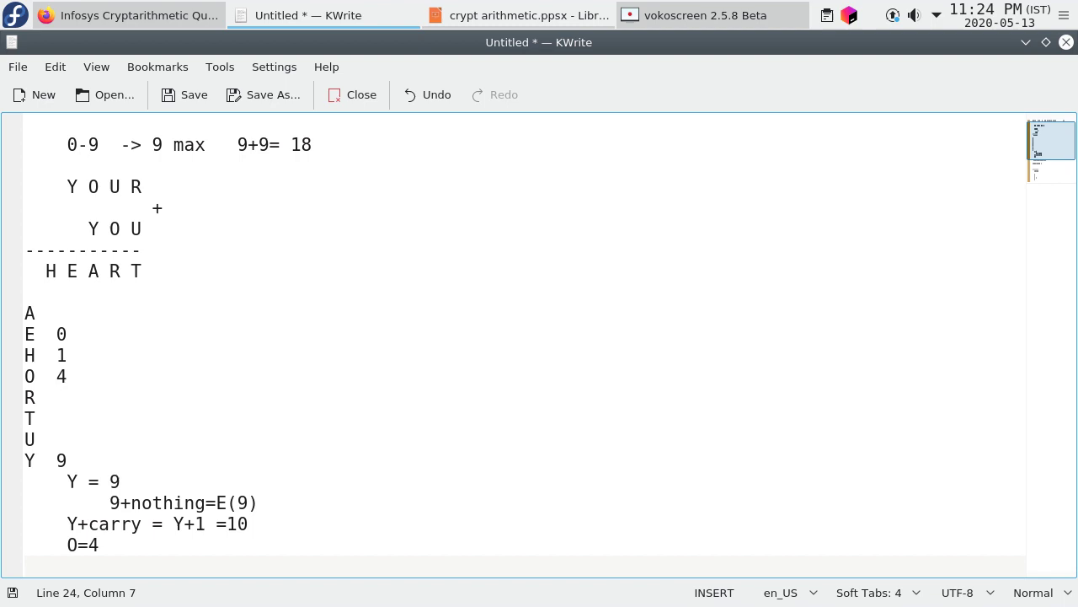
text(o)
key(BackSpace)
text(O+)
text(Y =)
text( A)
key(Return)
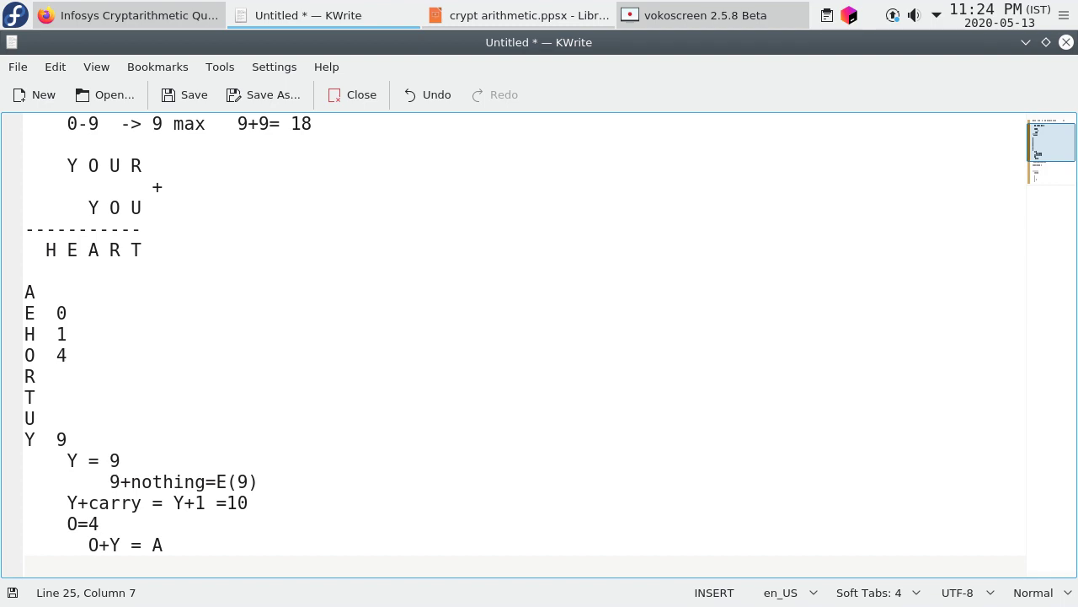
Add the line 4+9 = 13 and put a blank line under it.
text(4)
text(+)
text(9 =)
text(13)
key(Down)
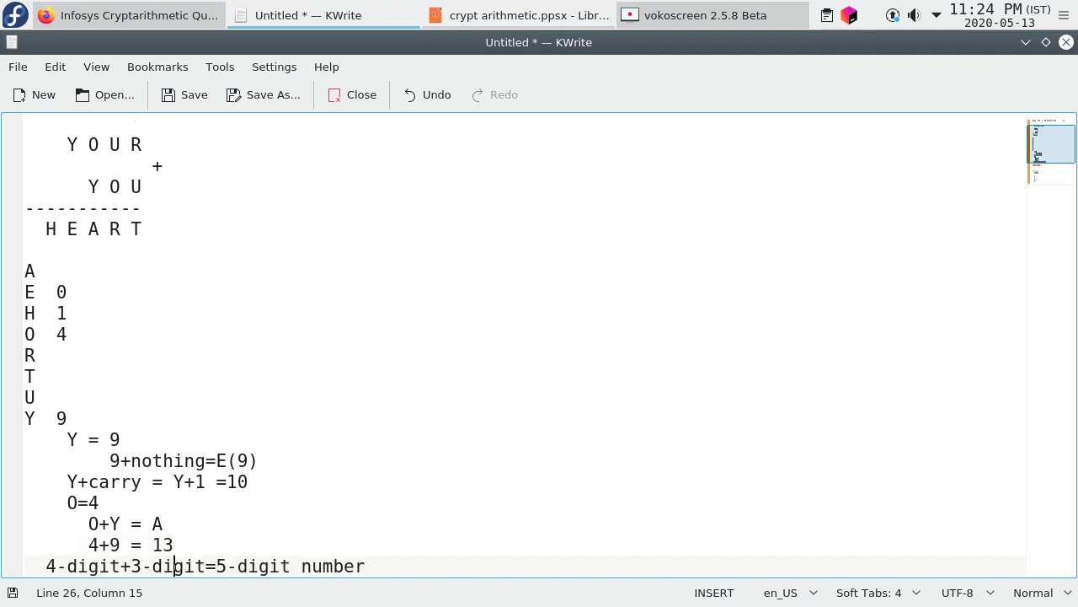
key(Up)
key(Return)
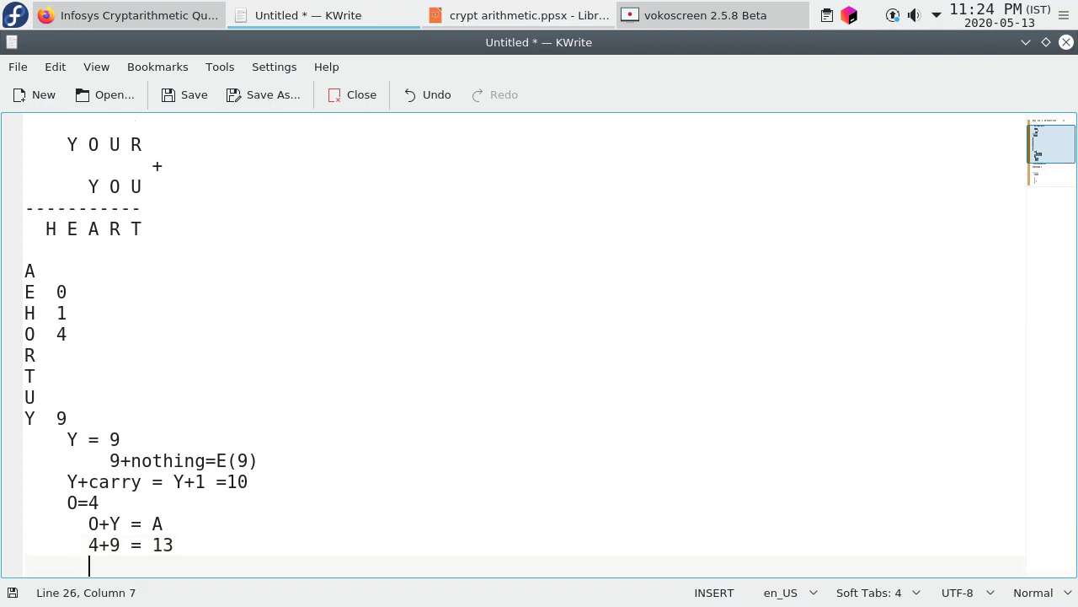
key(Up)
key(Right)
key(Right)
key(Right)
key(Right)
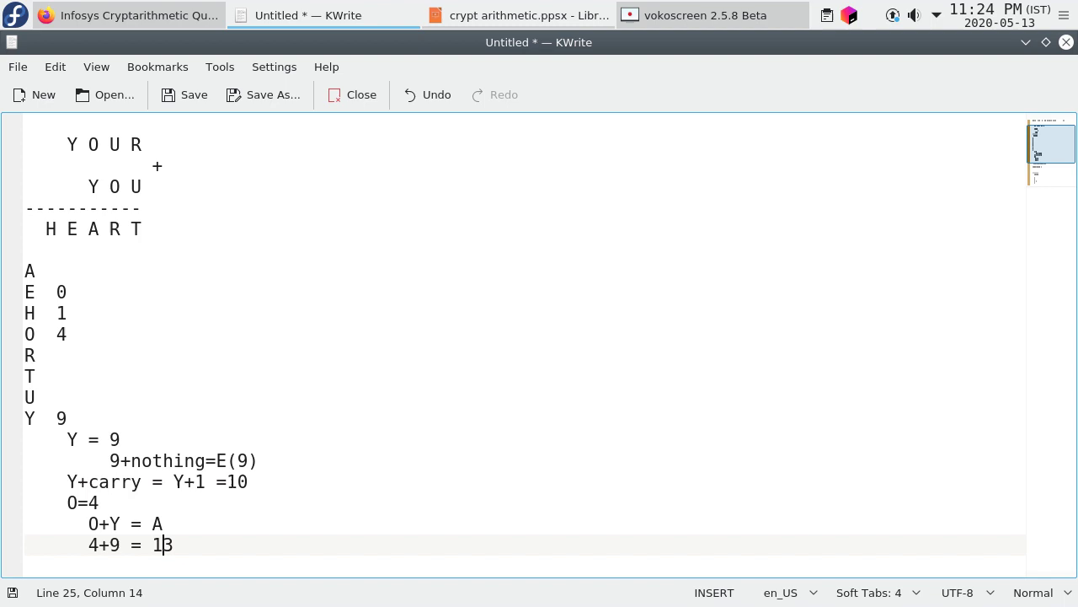
key(Left)
key(Right)
key(Right)
key(Left)
Enter 3 as A's digit in the letter table.
key(Up)
key(Up)
key(Up)
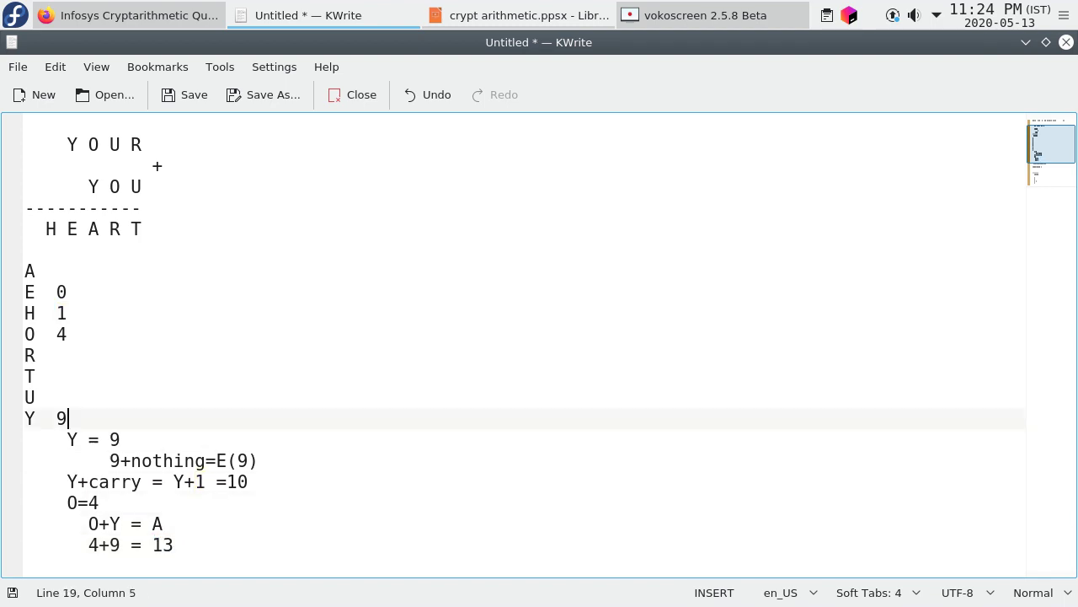
key(Up)
key(Up)
key(Up)
text(3)
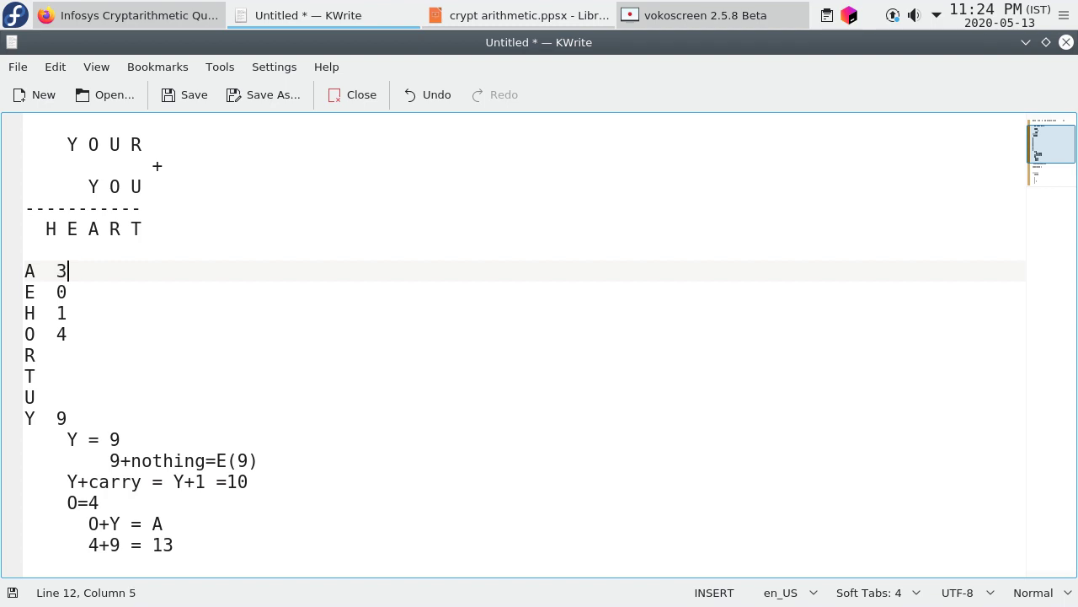
key(Down)
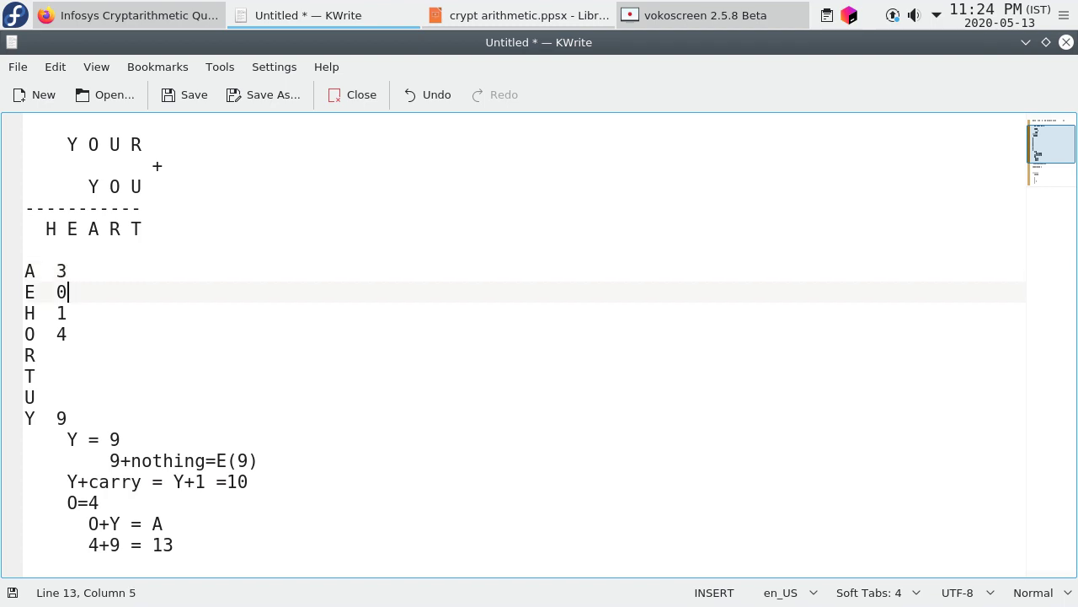
key(Down)
key(Down)
key(Down)
Review the unsolved R, T and U rows, then go to the end of the working.
key(Down)
key(Up)
key(Up)
key(Up)
key(Up)
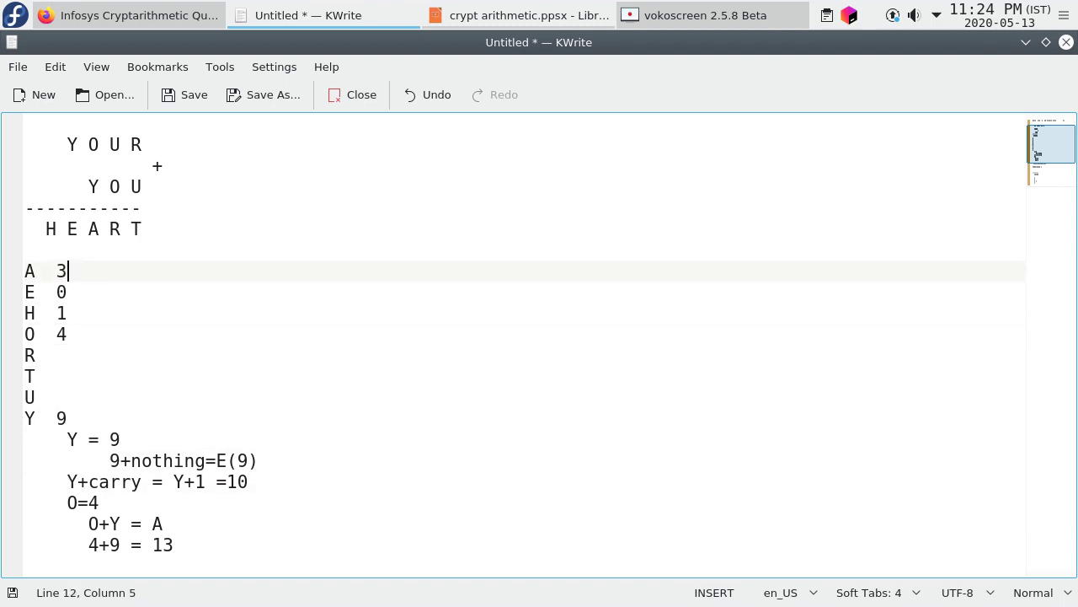
key(Down)
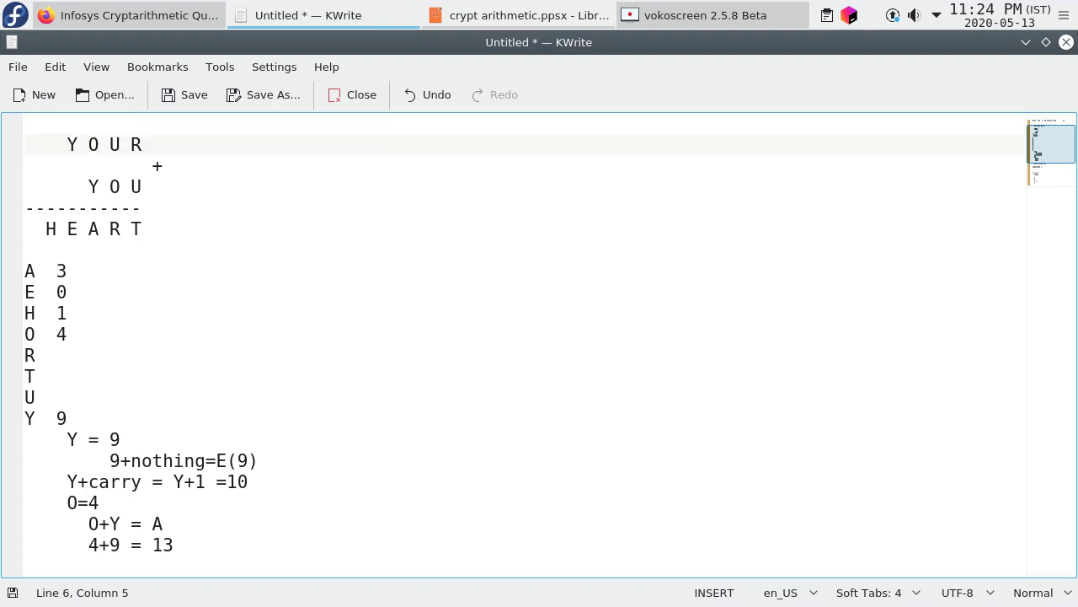
key(Down)
key(Down)
key(Down)
key(Down)
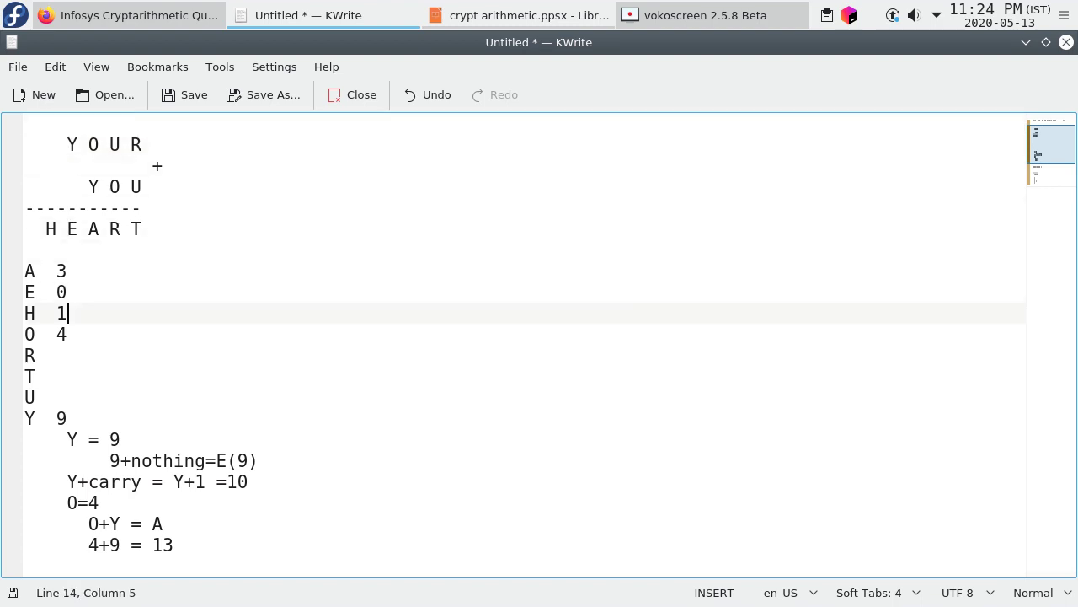
key(Down)
key(Down)
key(Left)
key(Left)
key(Left)
key(shift+Down)
key(shift+Down)
key(shift+Down)
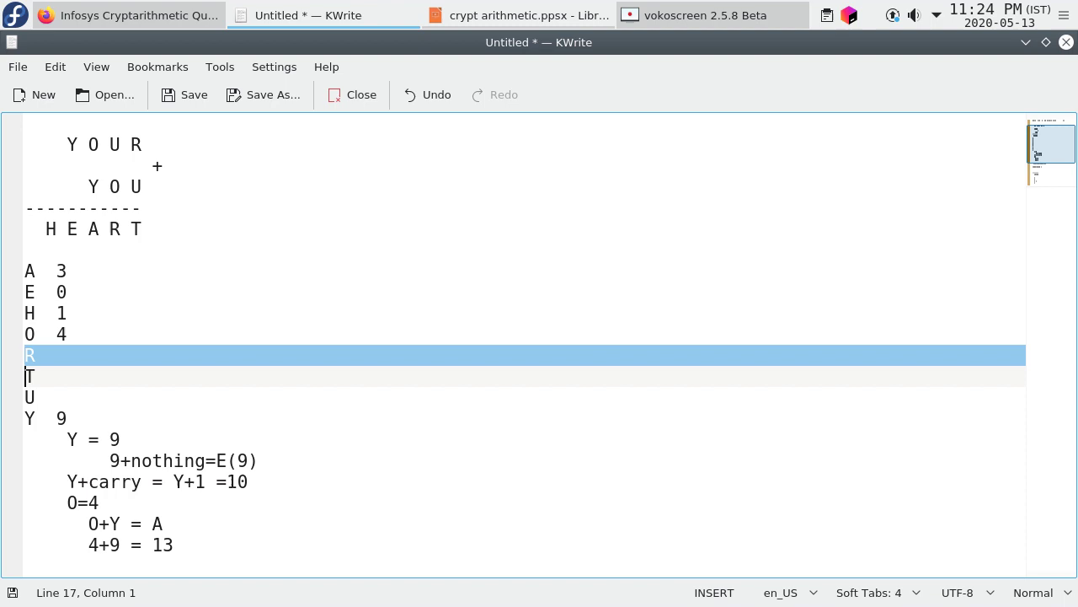
key(Down)
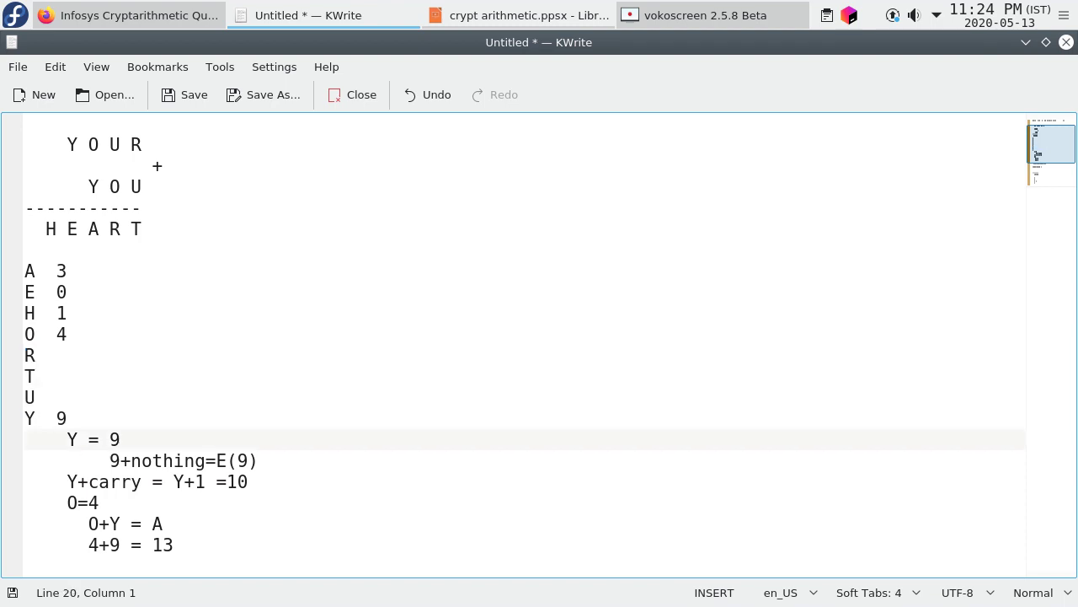
key(Up)
key(Up)
key(Up)
key(Up)
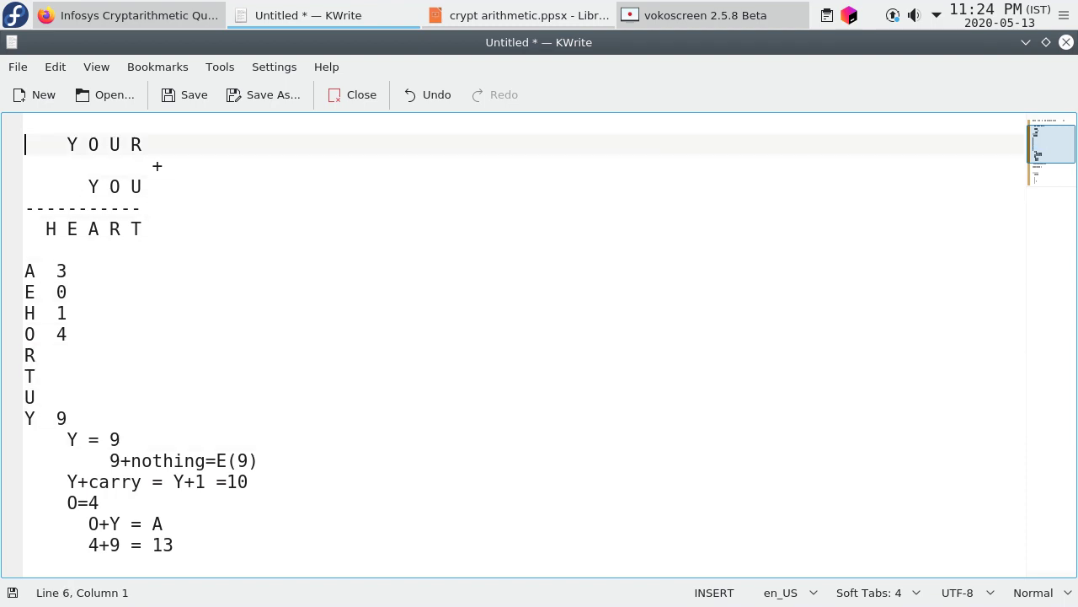
key(Right)
key(Right)
key(Right)
key(Right)
key(Right)
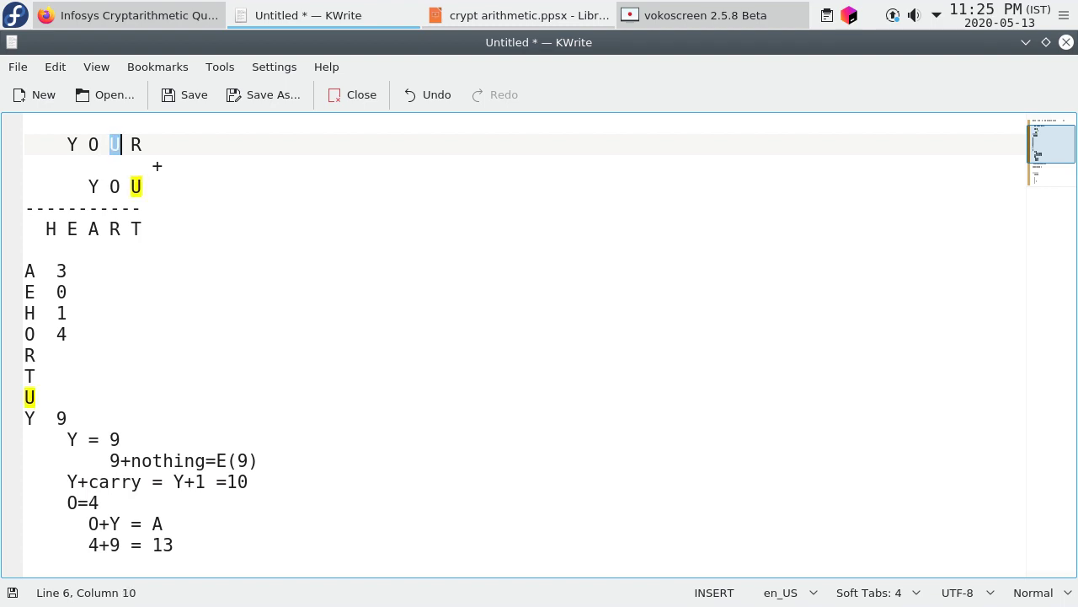
key(Down)
key(Down)
key(Down)
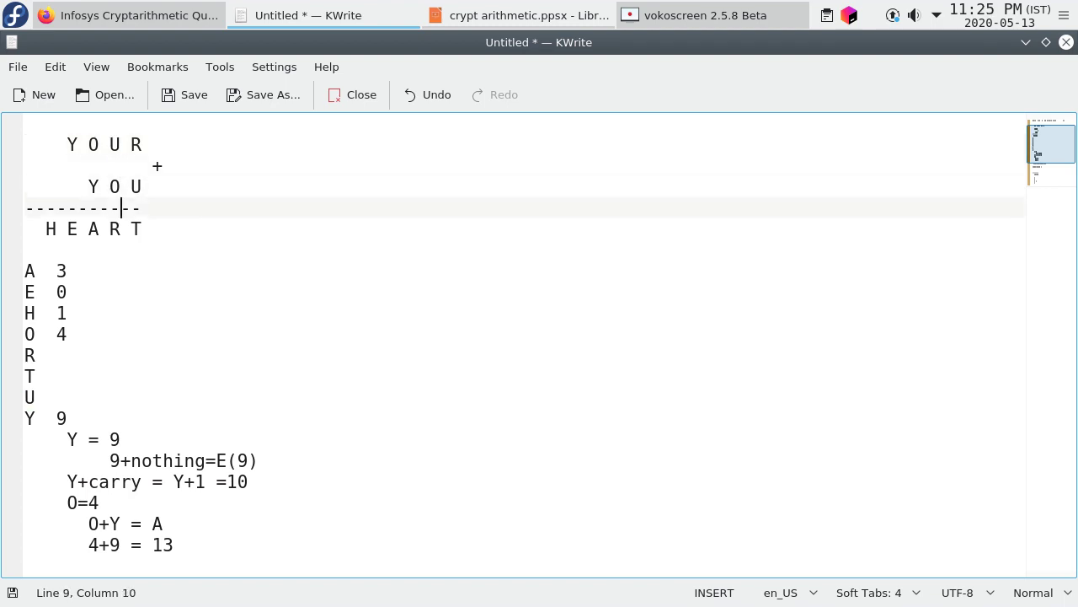
key(Down)
key(Down)
key(Down)
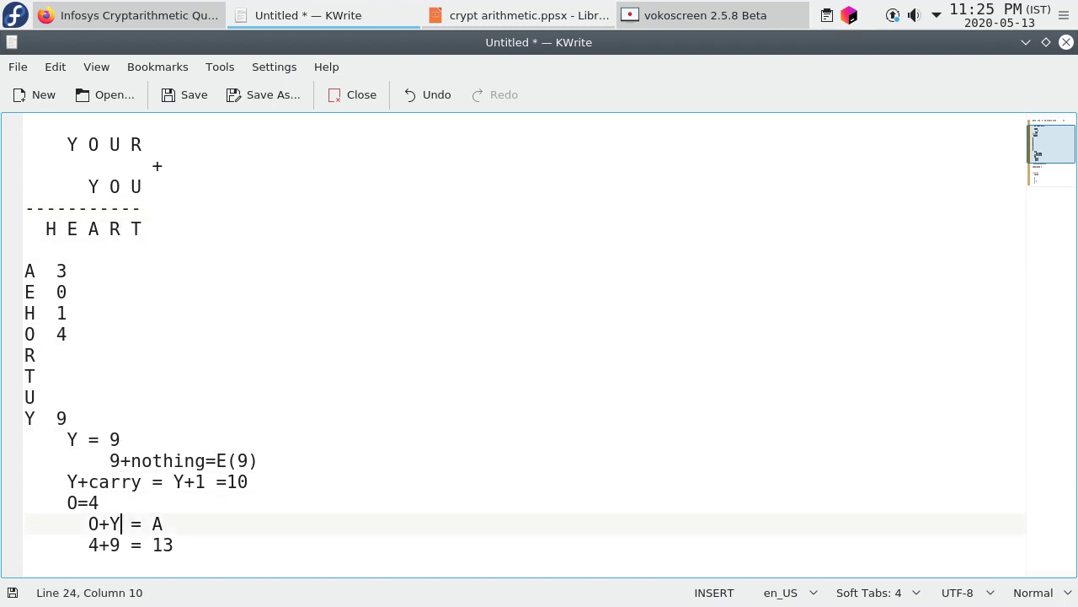
key(Left)
key(Left)
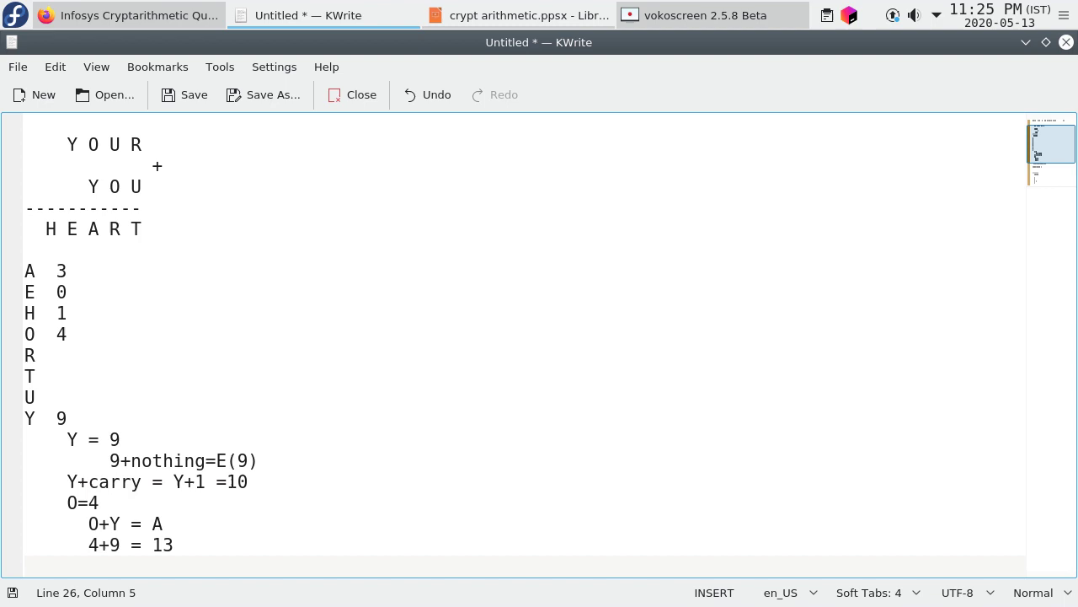
Add the working lines U=?, U+O=R and ?+4=? below 4+9 = 13.
text(U=?)
key(Return)
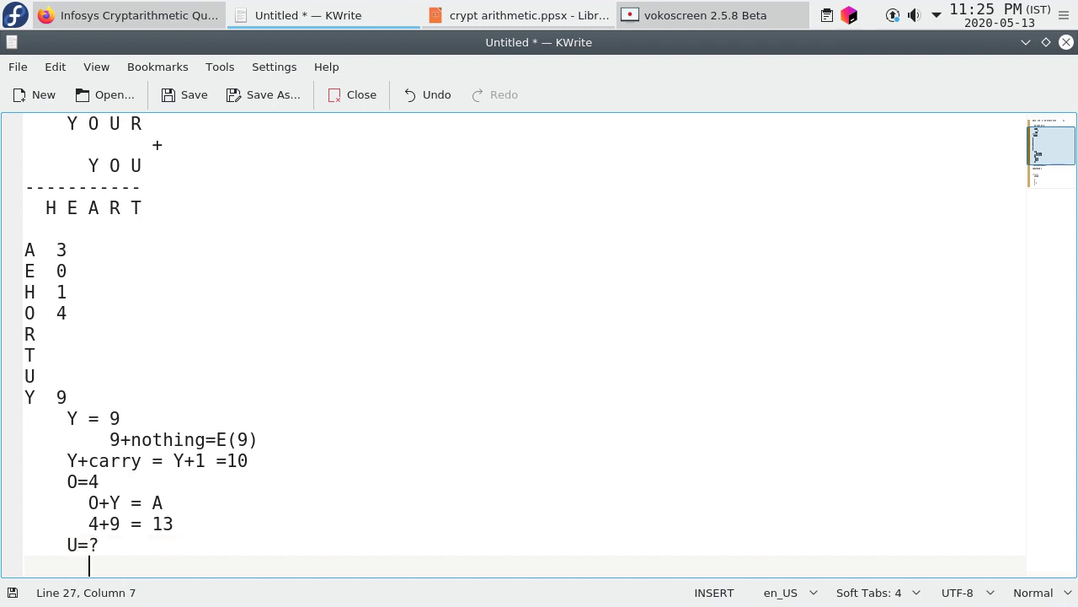
text(U)
text(+)
text(O)
text(=)
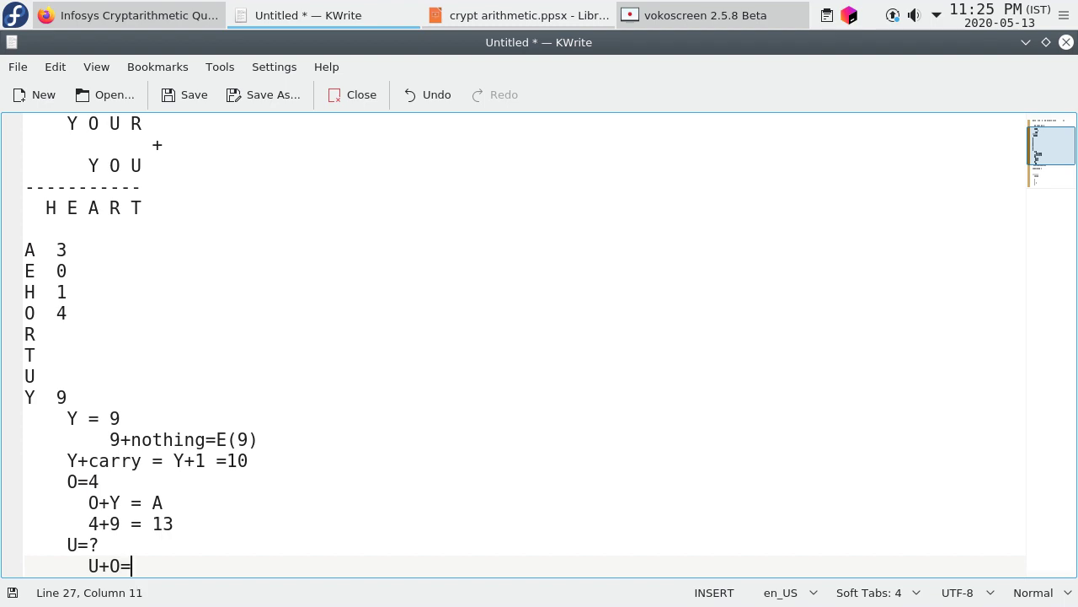
text(R)
click(99, 544)
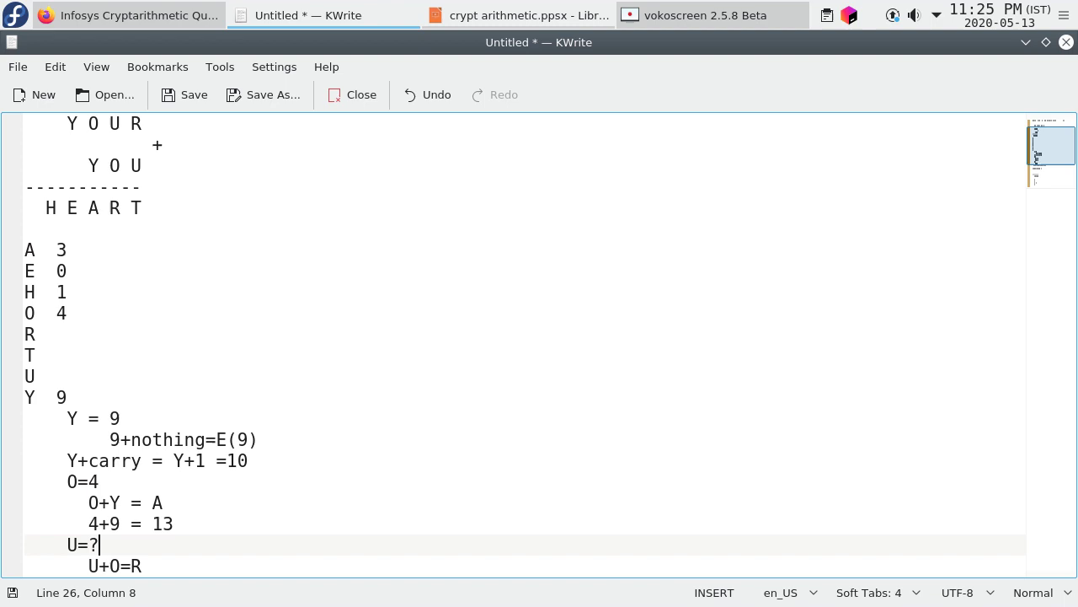
click(143, 565)
key(Return)
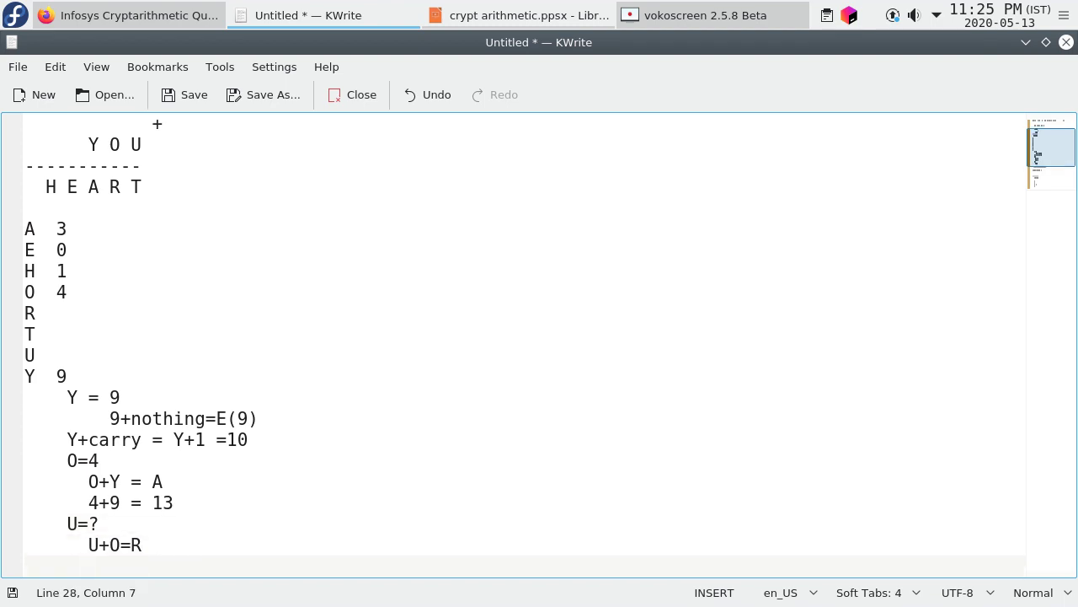
text(?+)
text(4=)
text(?)
Review the letter-digit table, checking E's 0 and H's 1.
key(Up)
key(Up)
key(Up)
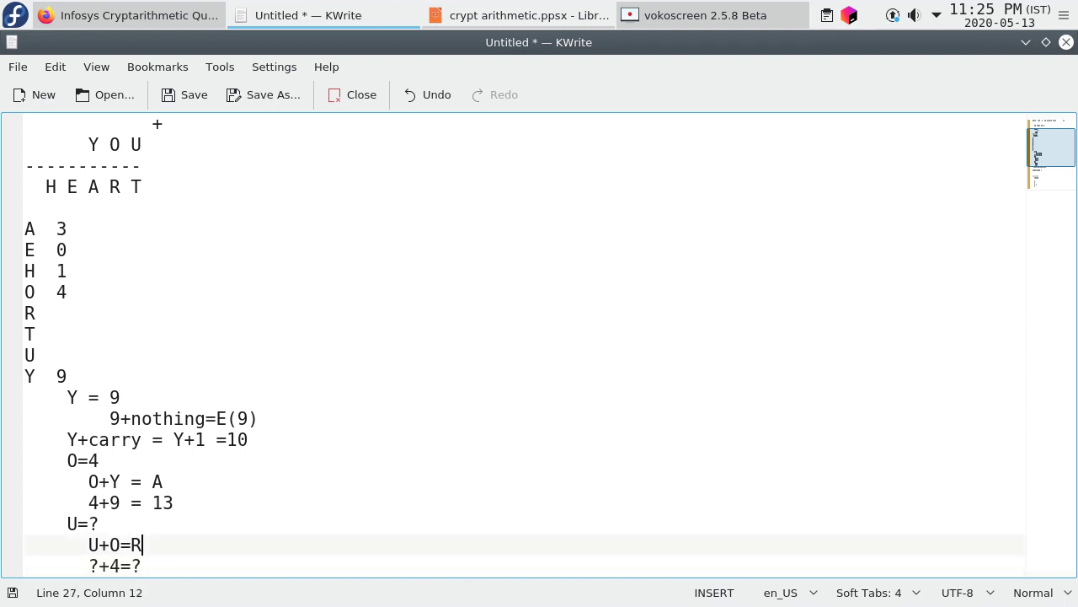
key(Down)
key(Down)
key(Down)
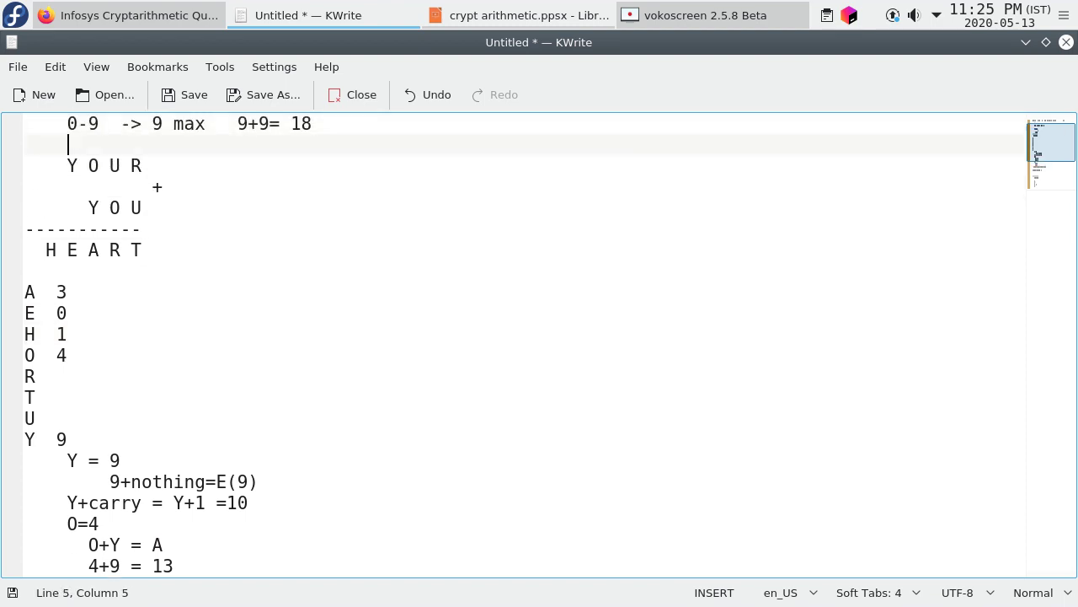
key(Down)
key(Down)
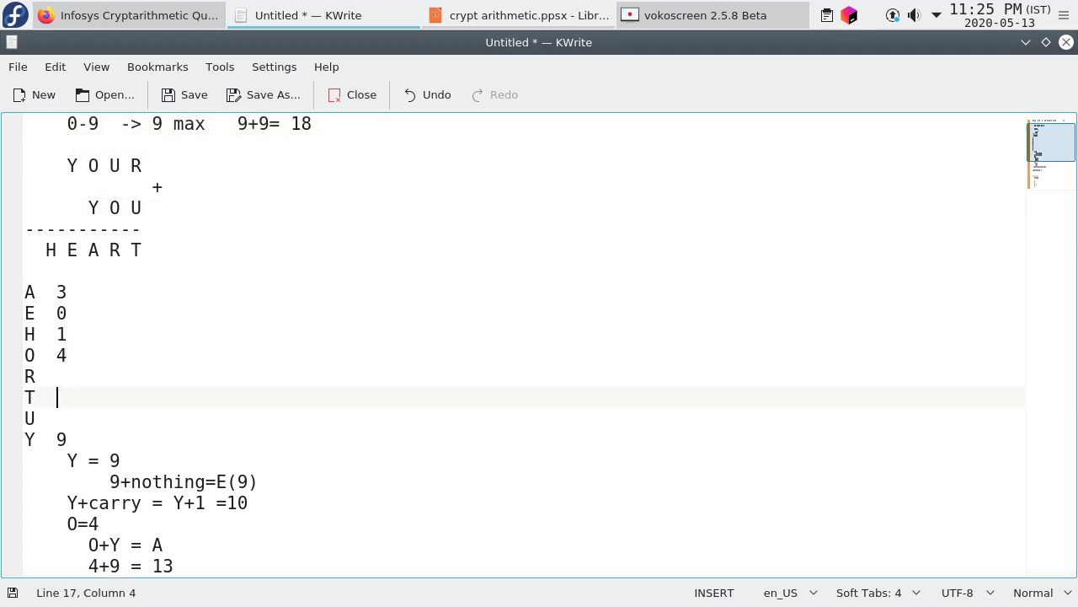
key(Up)
key(Down)
key(Down)
key(Down)
key(Down)
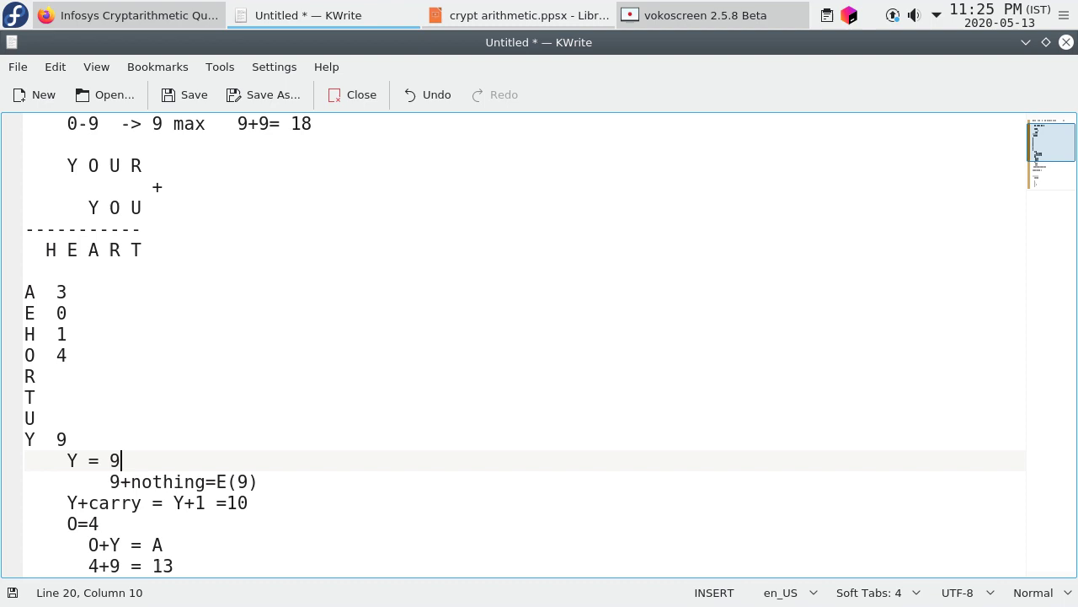
key(Up)
key(Up)
key(Up)
key(Up)
key(Up)
key(Up)
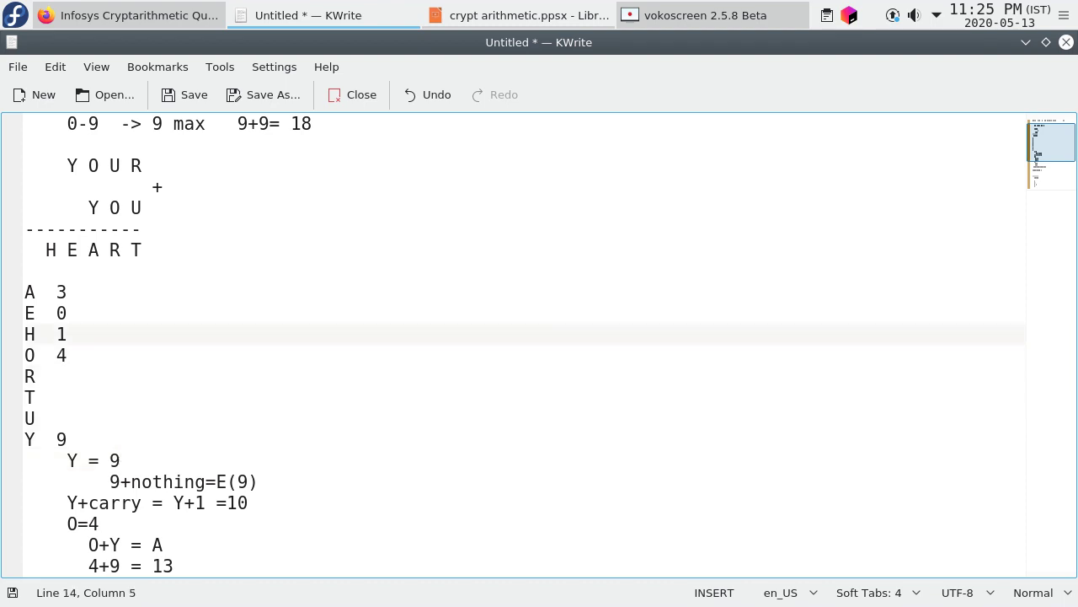
key(Down)
key(Up)
key(Up)
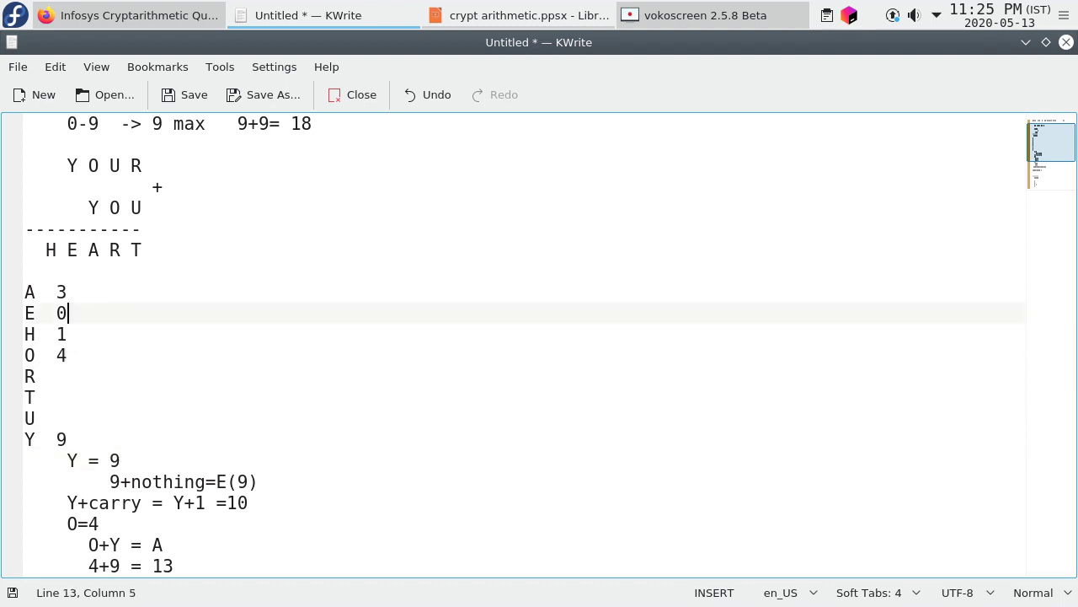
key(shift+Left)
key(Down)
key(shift+Right)
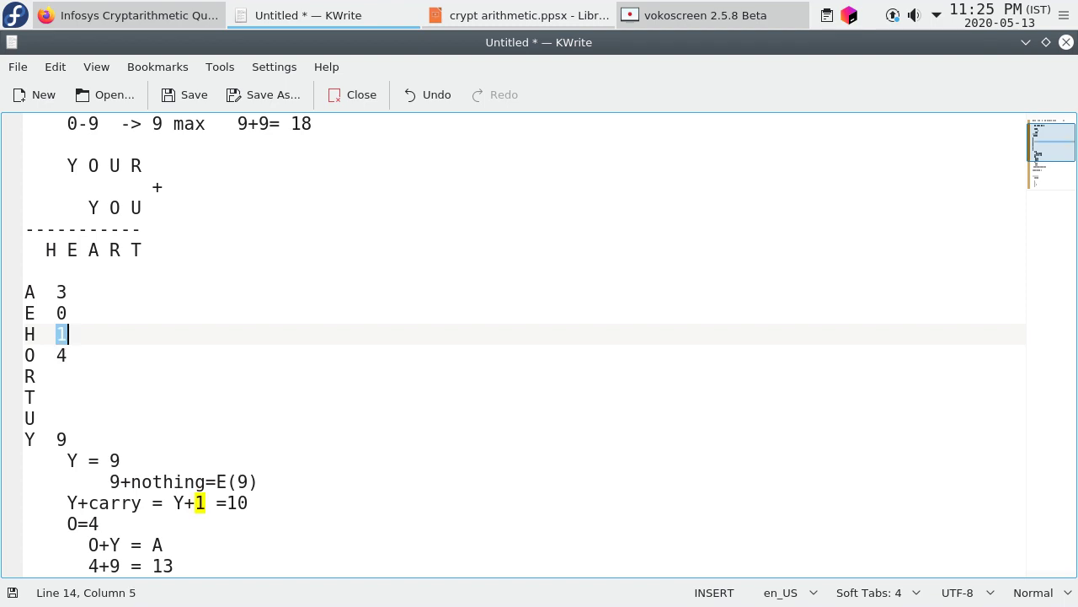
key(Up)
key(Up)
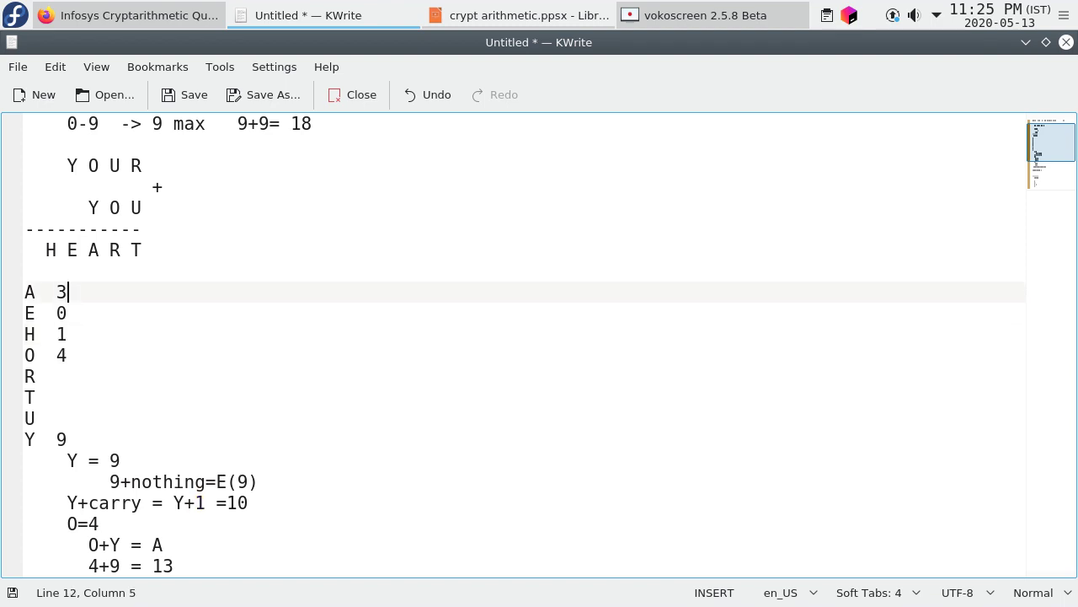
key(Left)
key(Down)
key(Down)
key(Down)
key(Down)
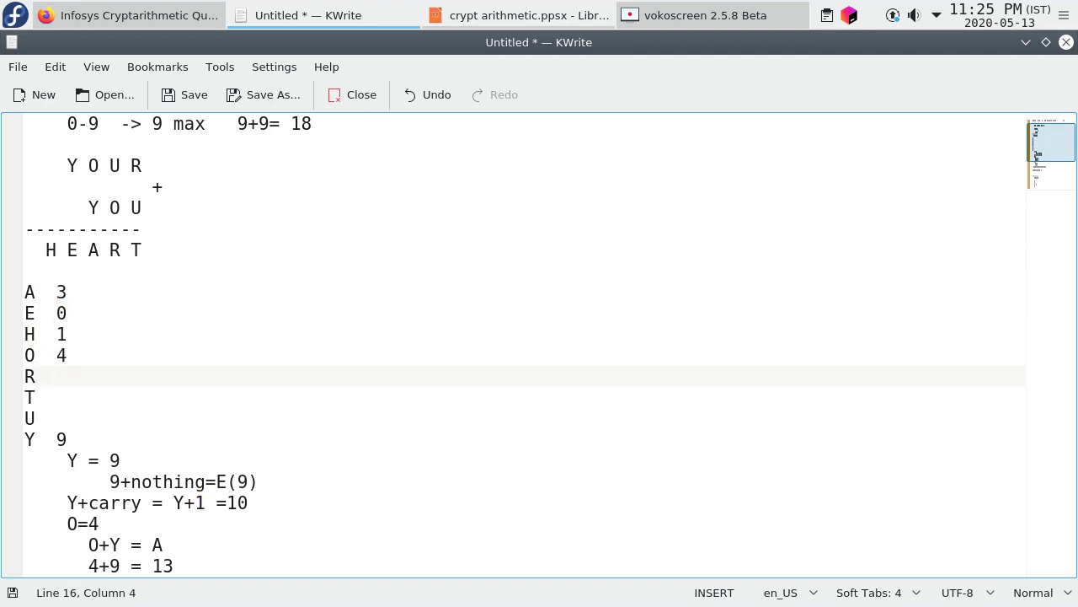
key(Down)
key(Down)
key(Down)
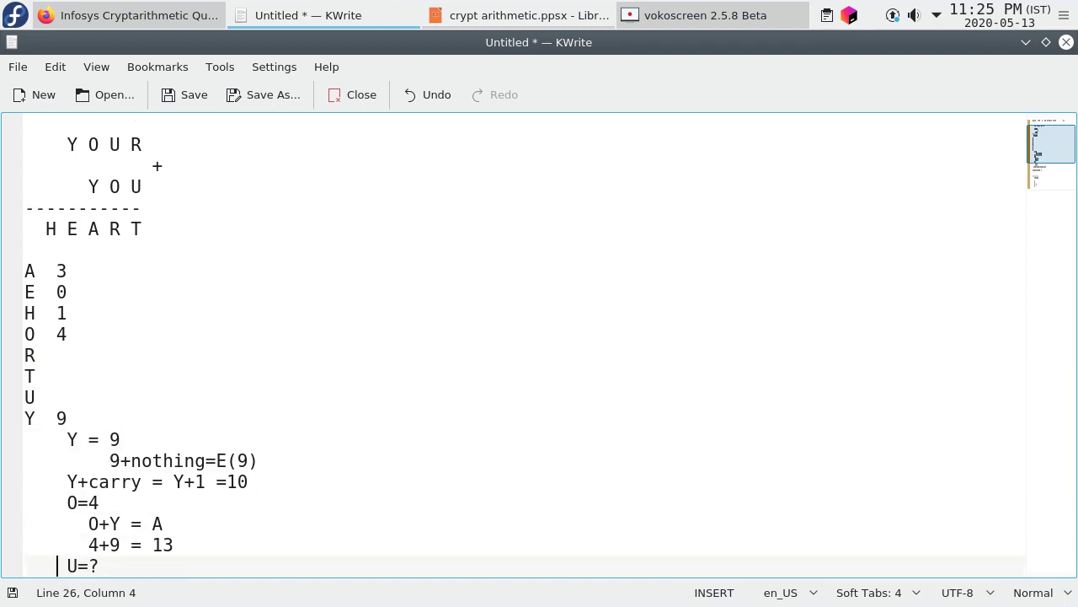
Look over the YOUR + YOU = HEART layout and return to the ?+4=? line.
key(Up)
key(Up)
key(Up)
key(Up)
key(Up)
key(Up)
key(Right)
key(Right)
key(Right)
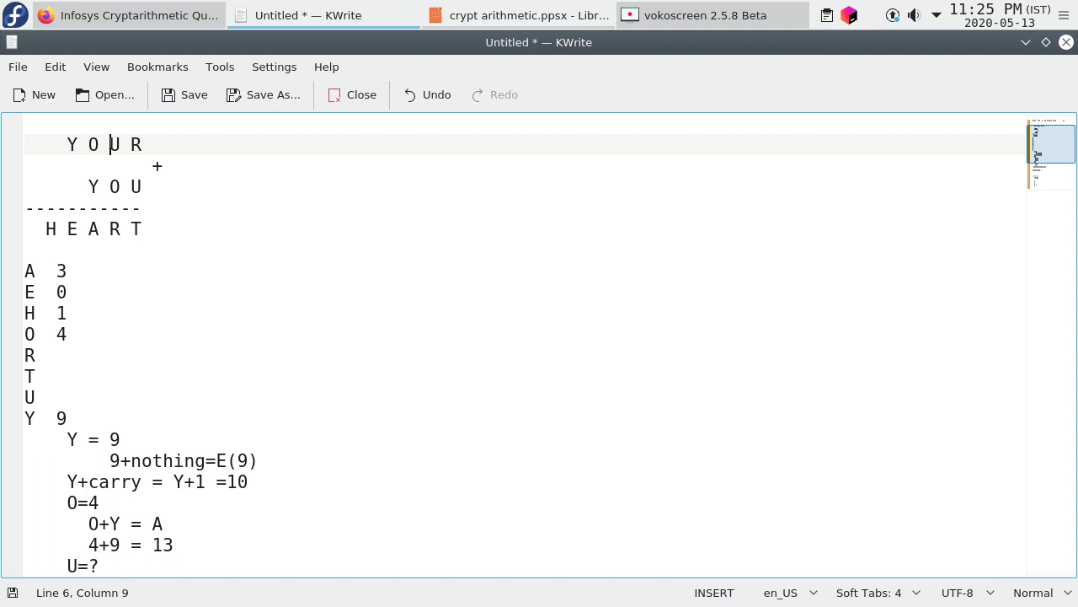
key(Left)
key(Down)
key(Down)
key(Down)
key(Down)
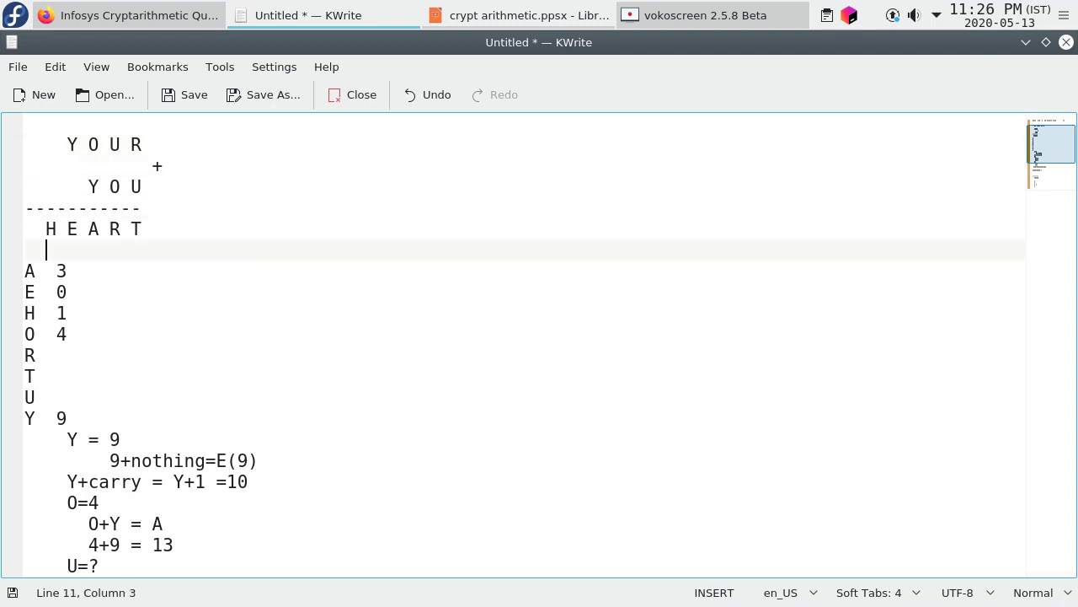
key(Down)
key(Down)
key(Down)
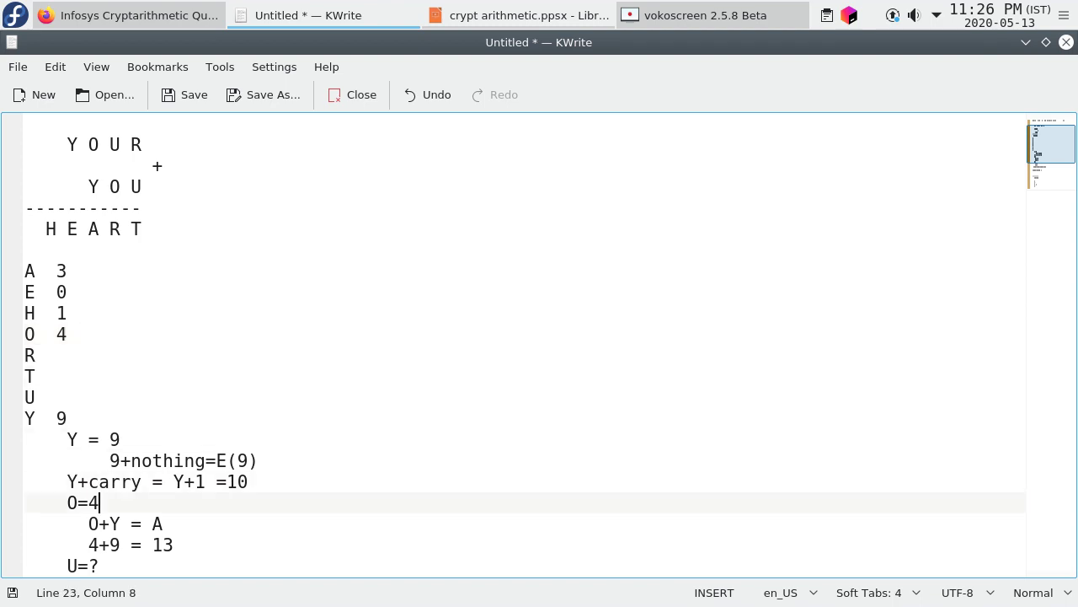
key(Down)
key(Up)
key(Up)
key(Up)
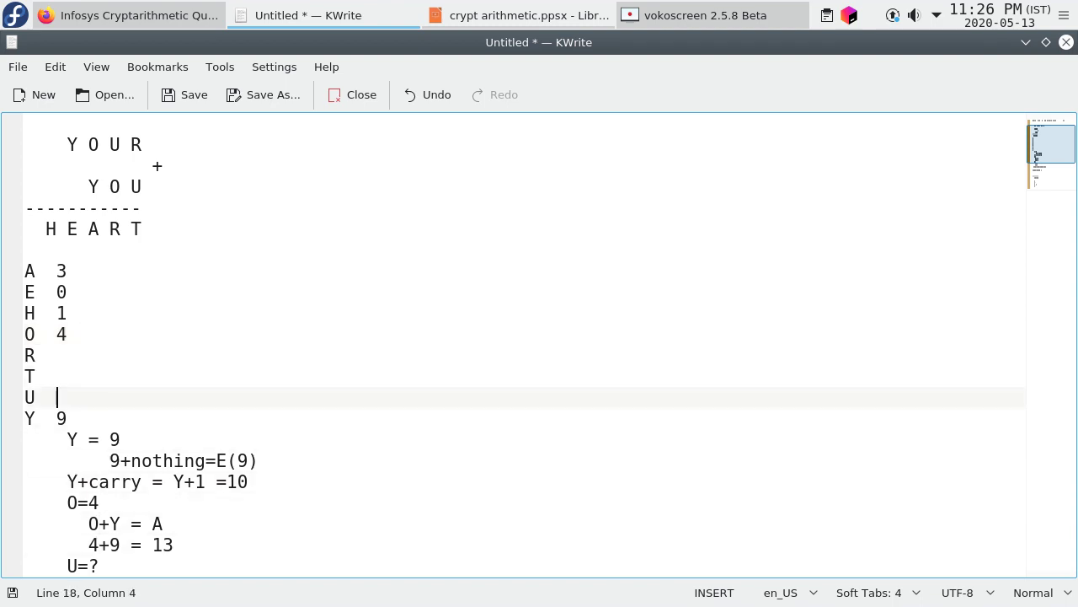
key(Up)
key(Up)
key(Up)
key(Up)
key(Up)
key(Down)
key(Right)
key(Right)
key(Right)
key(Down)
key(Down)
key(Down)
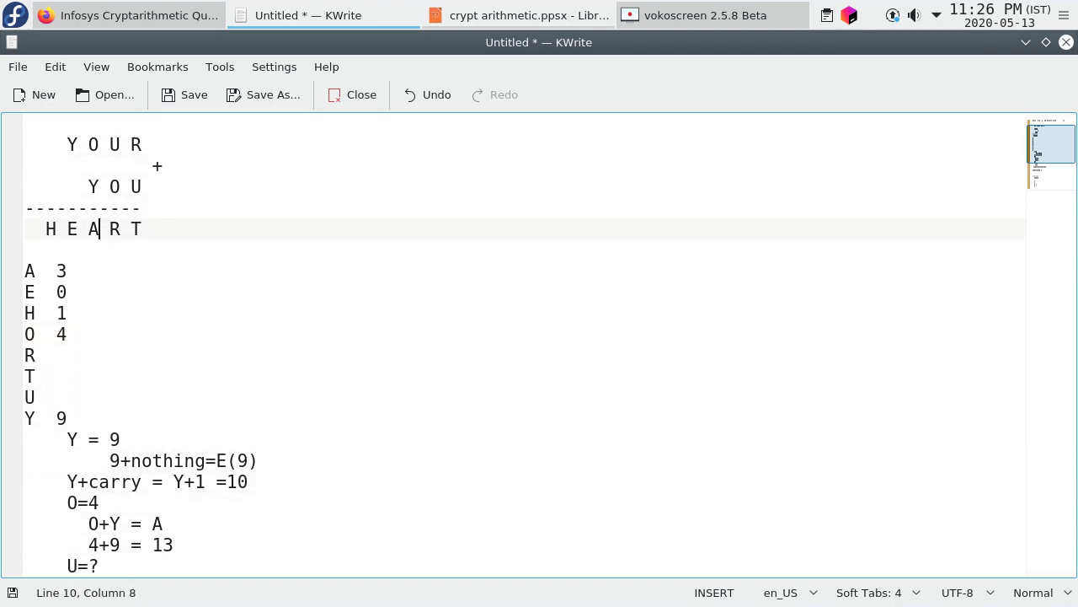
key(Down)
key(Down)
key(Down)
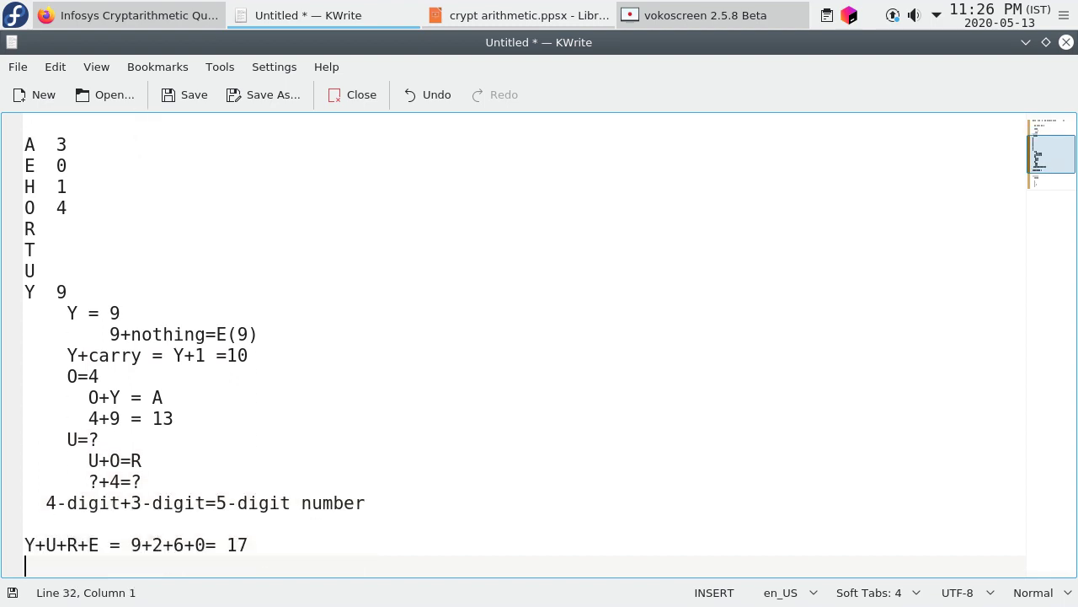
key(Up)
key(Up)
key(Up)
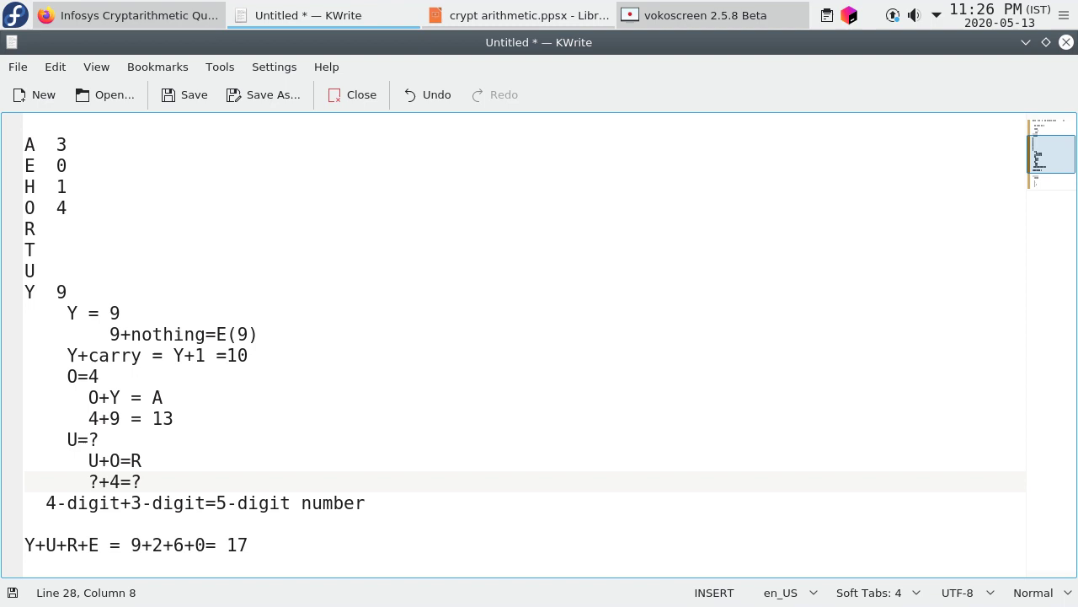
Turn ?+4=? into 2+4=6 and add a blank line below it.
key(BackSpace)
text(2)
key(Up)
key(Up)
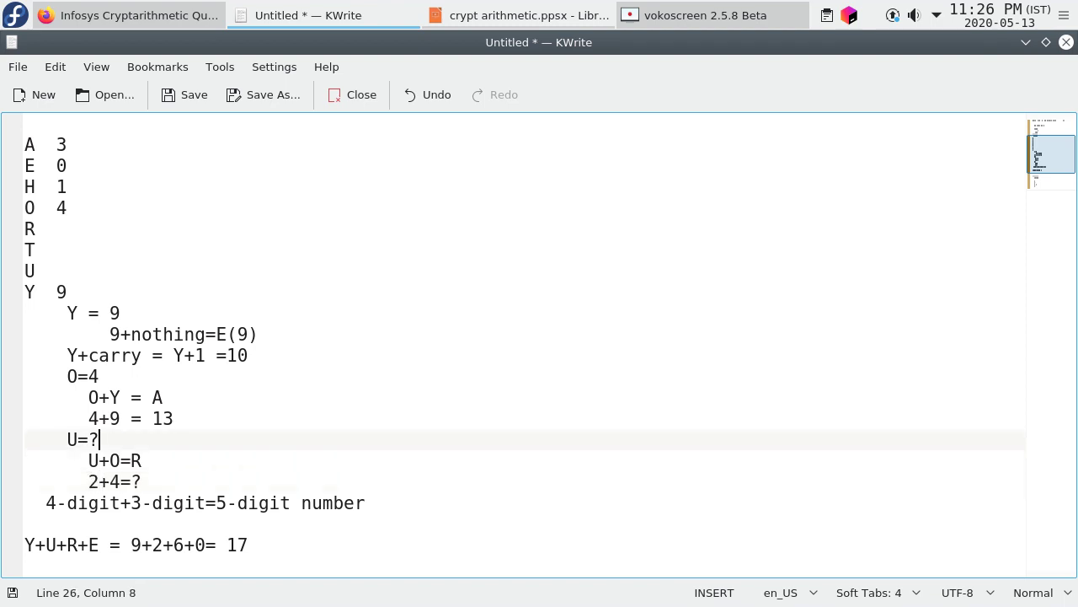
key(Down)
key(Down)
key(Right)
key(Right)
key(Right)
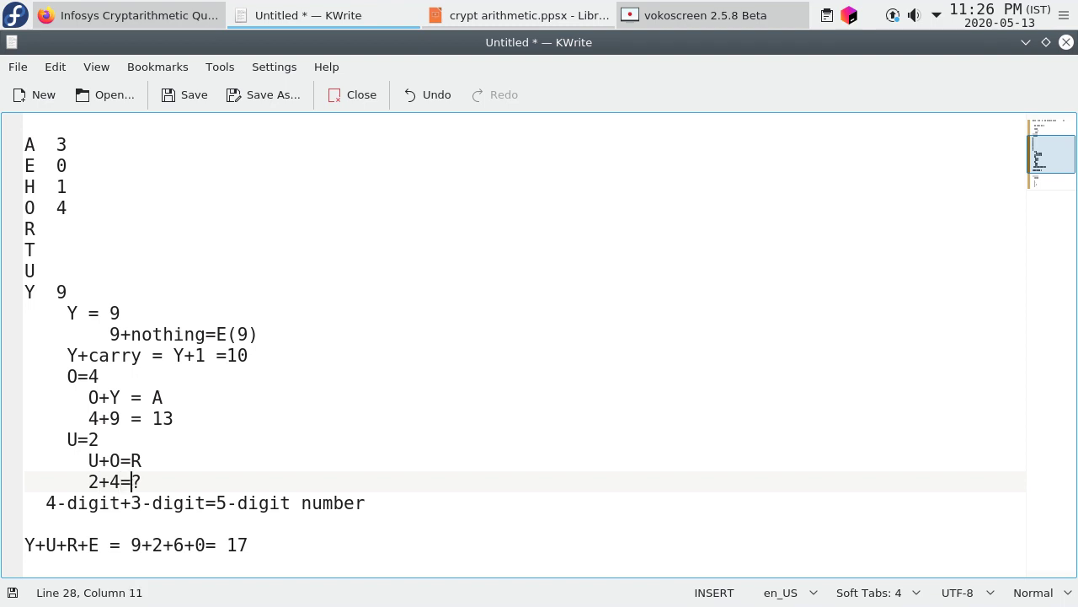
key(BackSpace)
text(6)
key(Return)
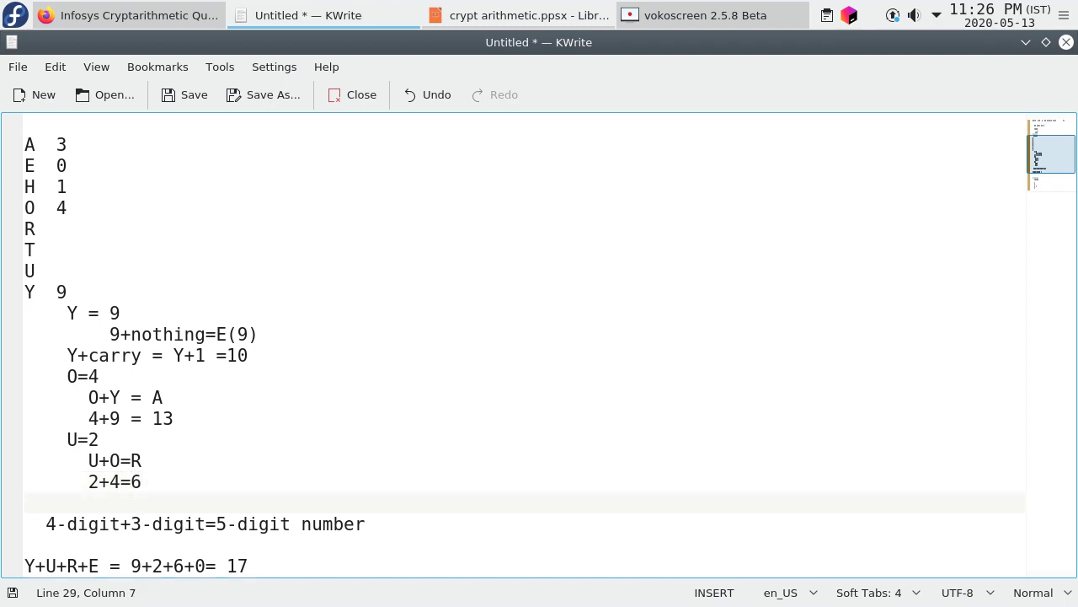
click(88, 481)
Enter 6 as R's digit in the letter table.
key(Up)
key(Up)
key(Up)
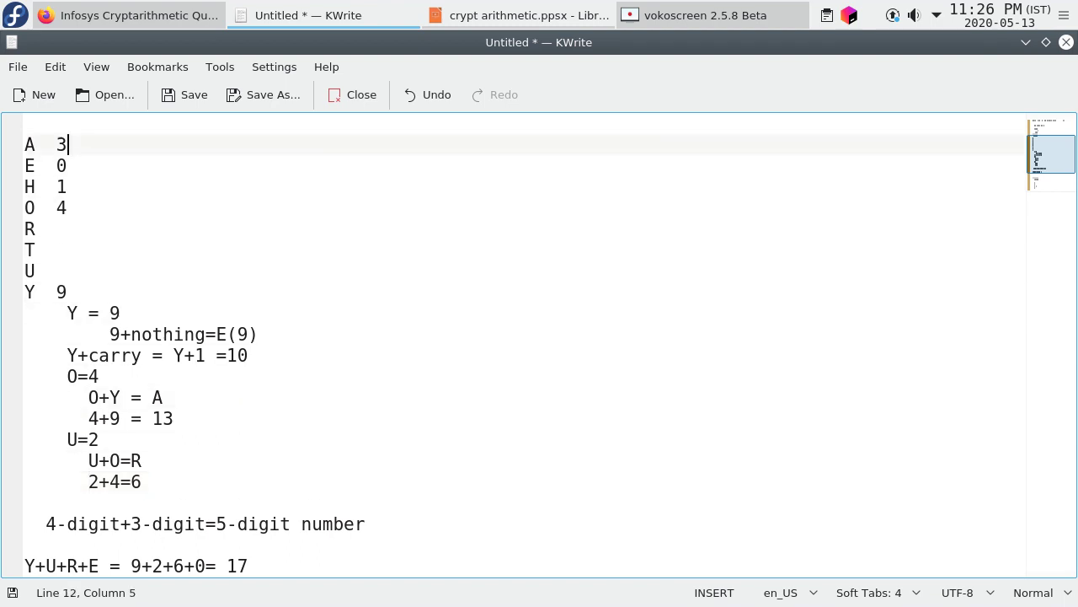
key(Left)
key(Left)
key(Down)
key(Down)
key(Down)
key(Down)
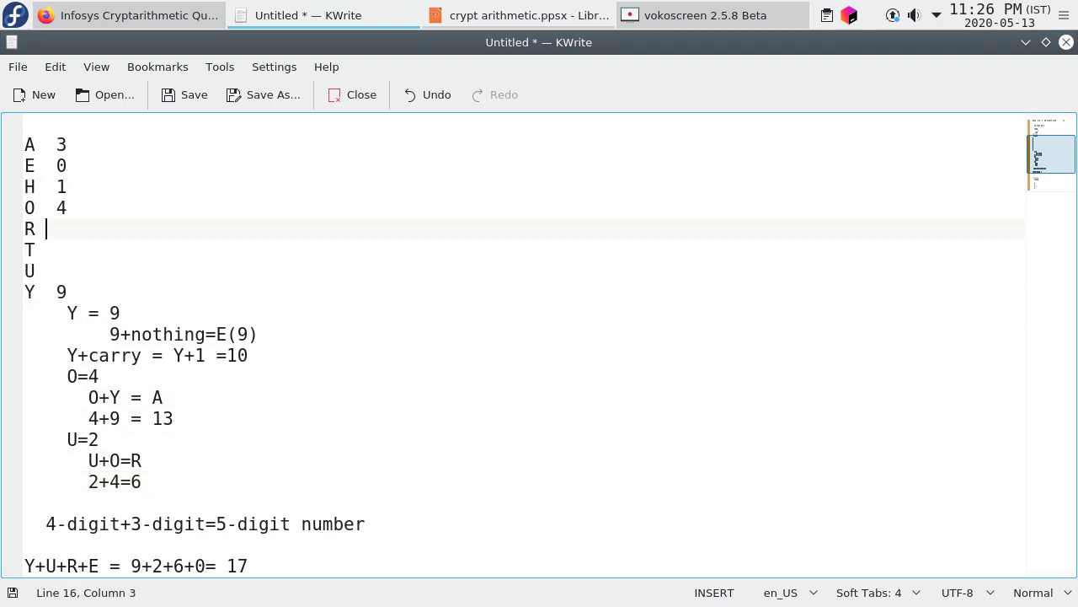
key(Up)
key(Up)
key(Up)
key(Up)
key(Down)
key(Down)
key(Down)
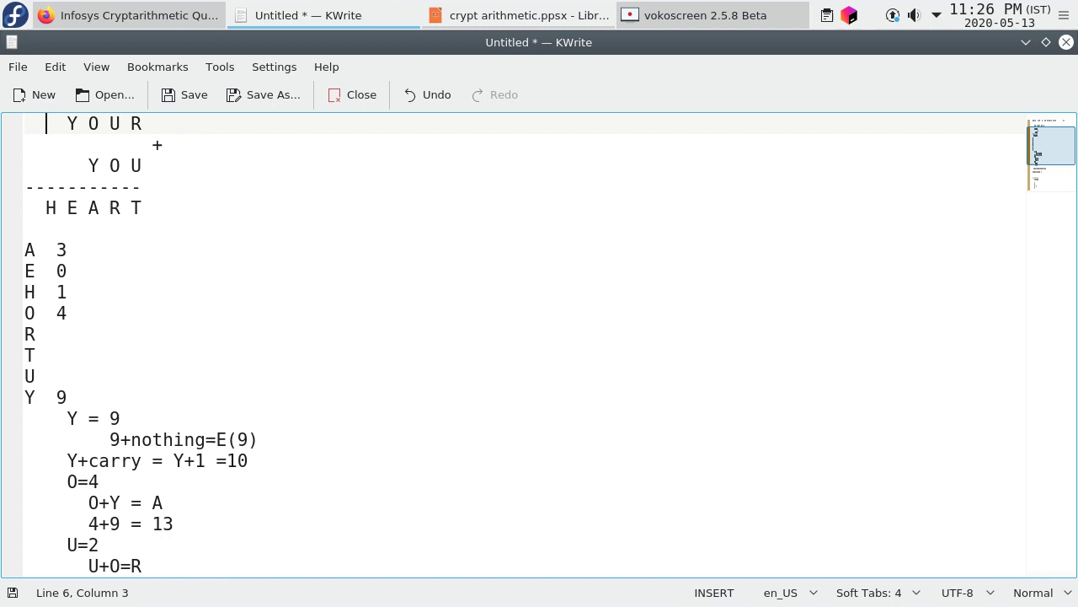
key(Up)
key(Down)
key(Down)
key(Down)
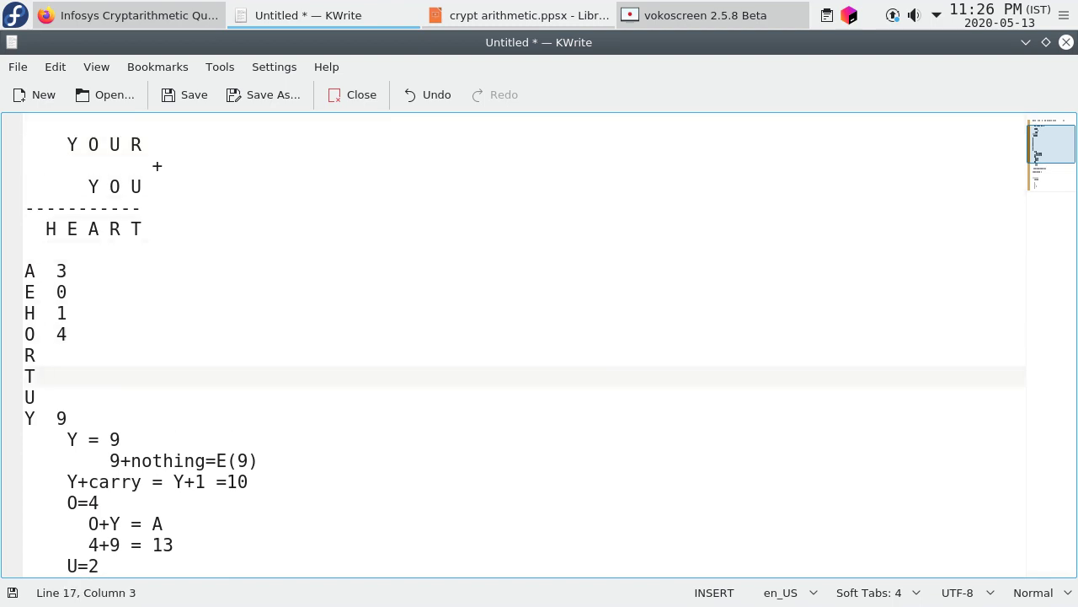
key(Down)
key(Up)
key(Up)
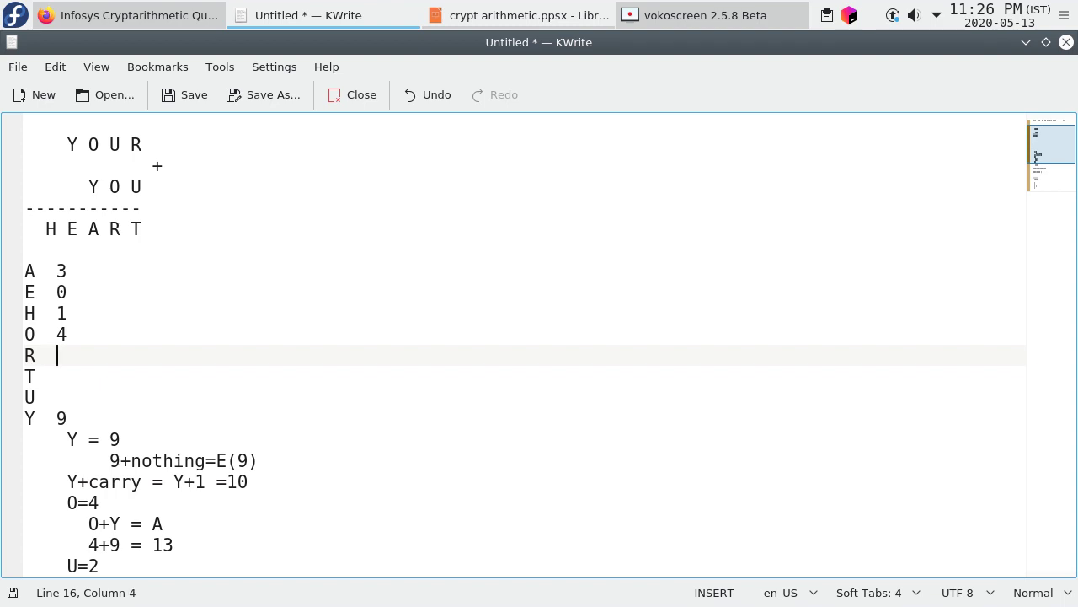
text(6)
Enter 2 as U's digit and return to the blank line after 2+4=6.
key(Down)
key(Down)
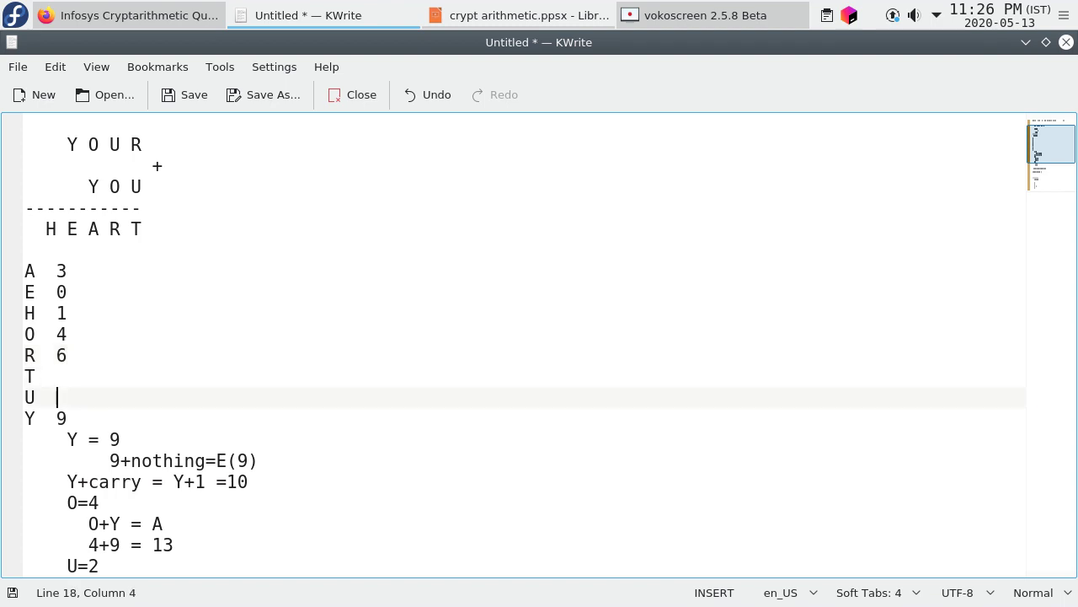
text(2)
key(Down)
key(Down)
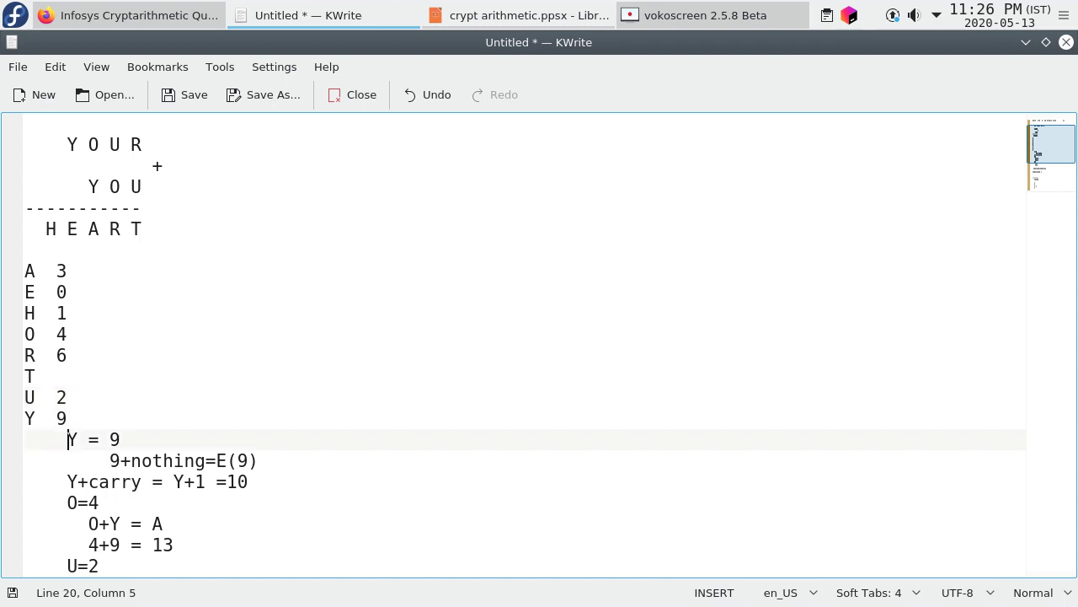
key(Up)
key(Up)
key(Up)
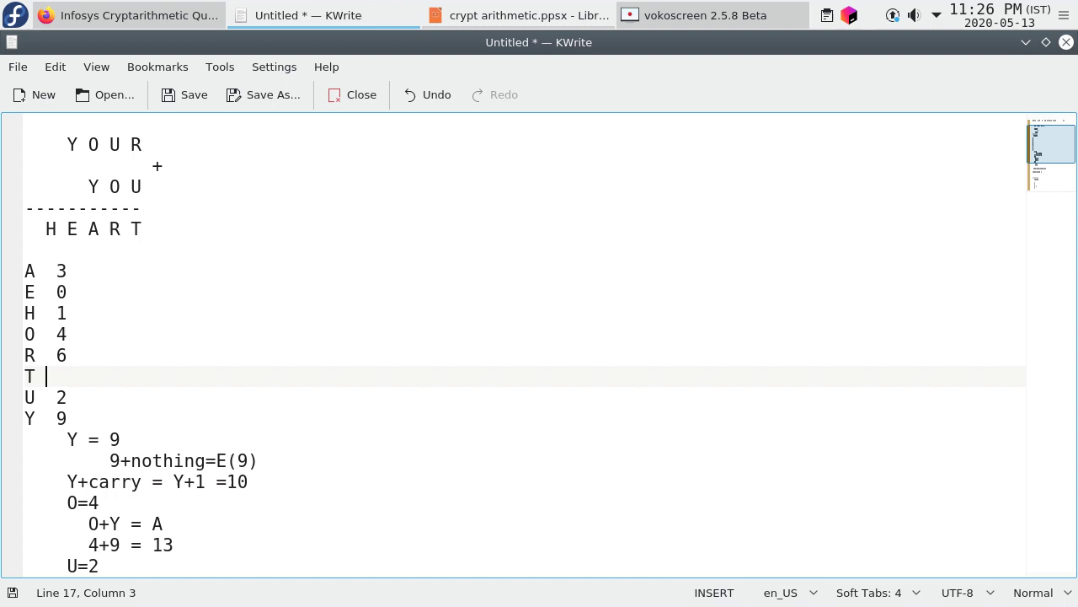
key(Left)
key(Down)
key(Down)
key(Down)
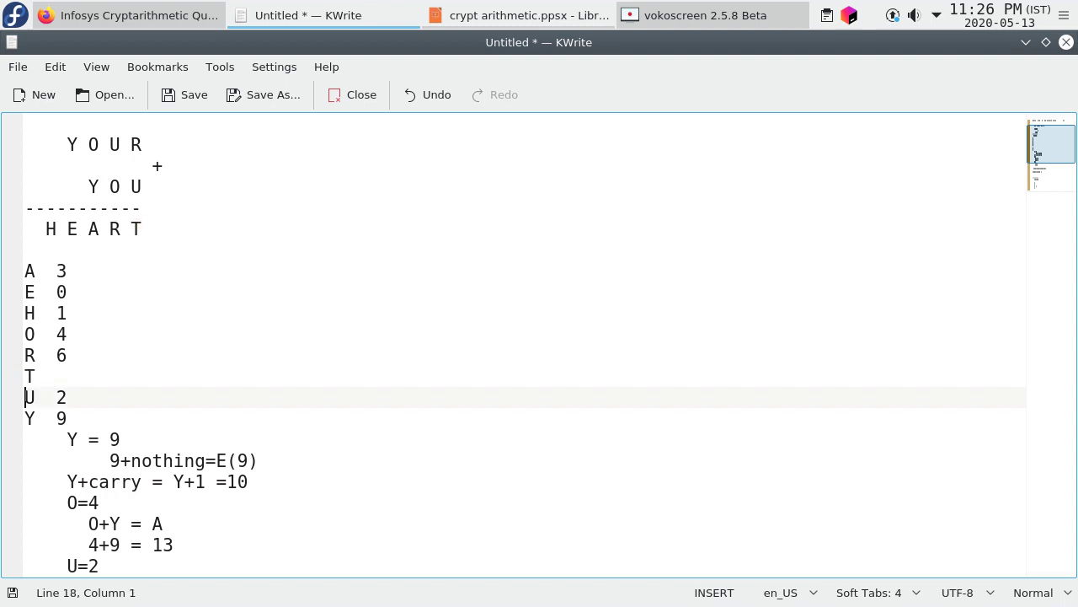
Start a new working line T=? below 2+4=6.
key(Down)
key(Down)
key(Up)
key(Up)
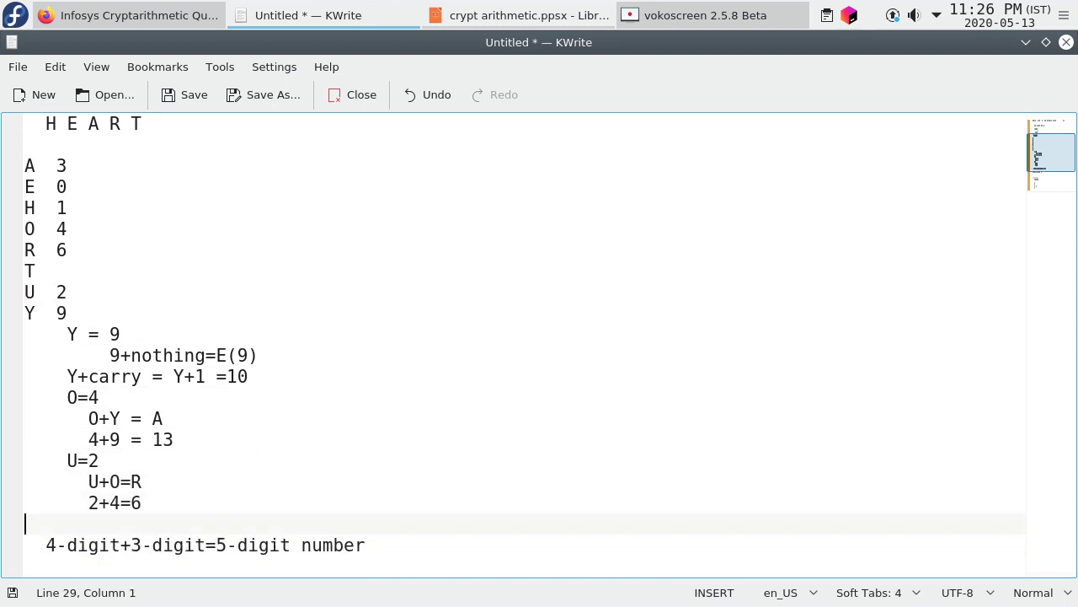
key(Tab)
key(Tab)
key(BackSpace)
text(T=?)
key(Return)
Add the line R+U=T under T=?
key(Up)
key(Up)
key(Up)
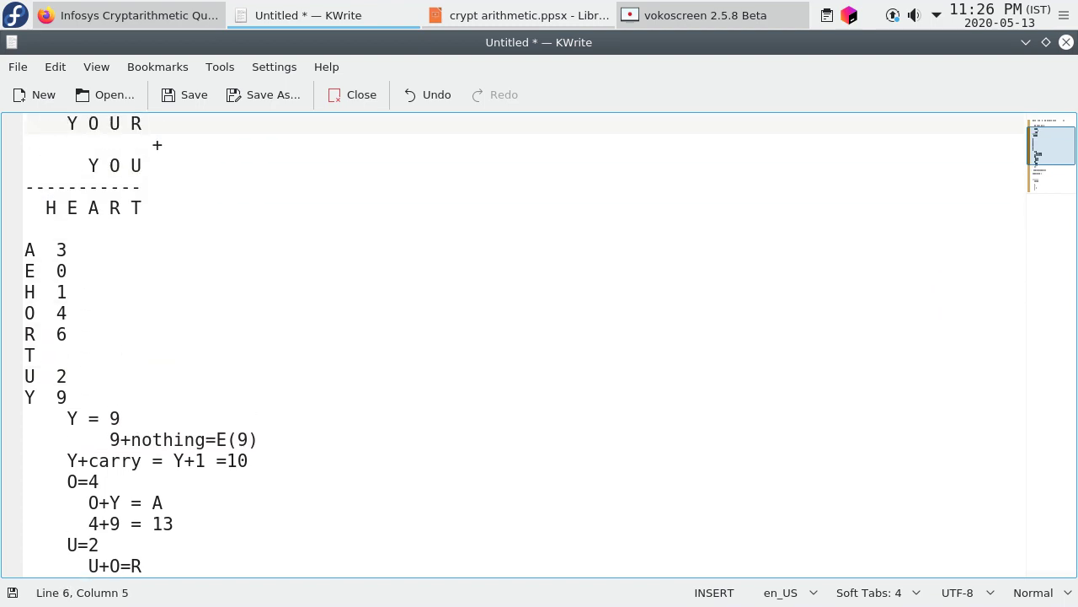
key(Up)
key(Down)
key(Down)
key(Down)
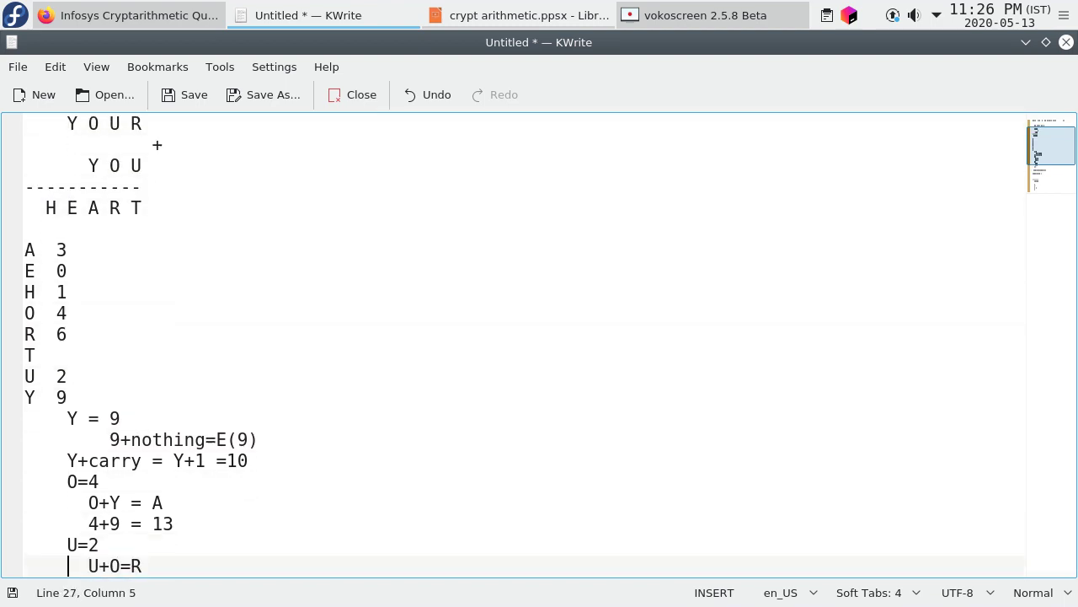
key(Down)
key(Down)
key(Down)
key(Up)
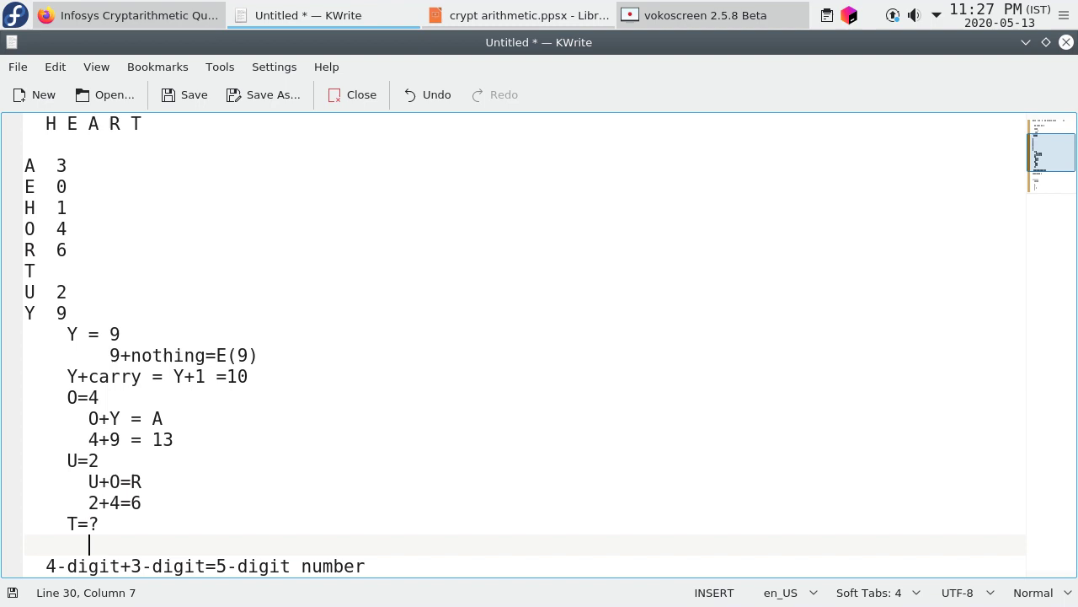
text(R+U)
text(=T)
key(Return)
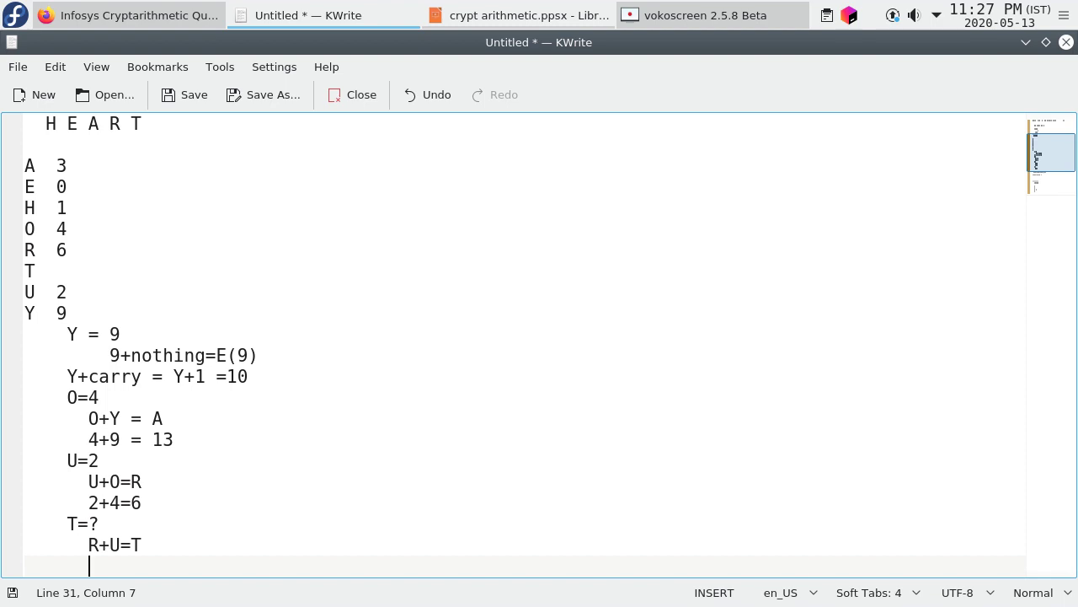
Write 6+2=8 under R+U=T, using R's and U's table values.
key(Up)
key(Up)
key(Up)
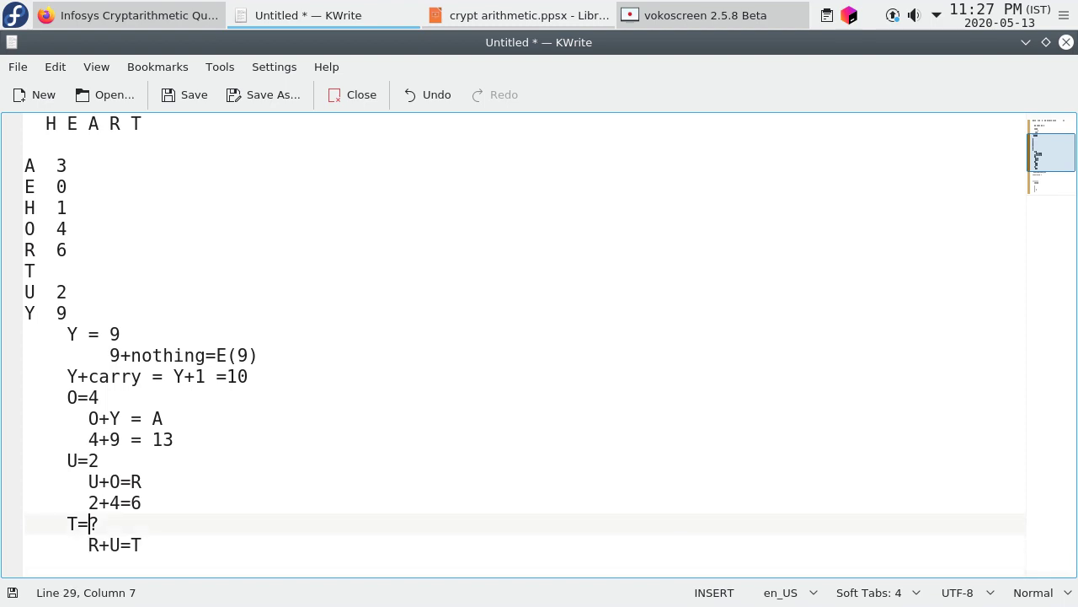
key(Up)
key(Up)
key(Up)
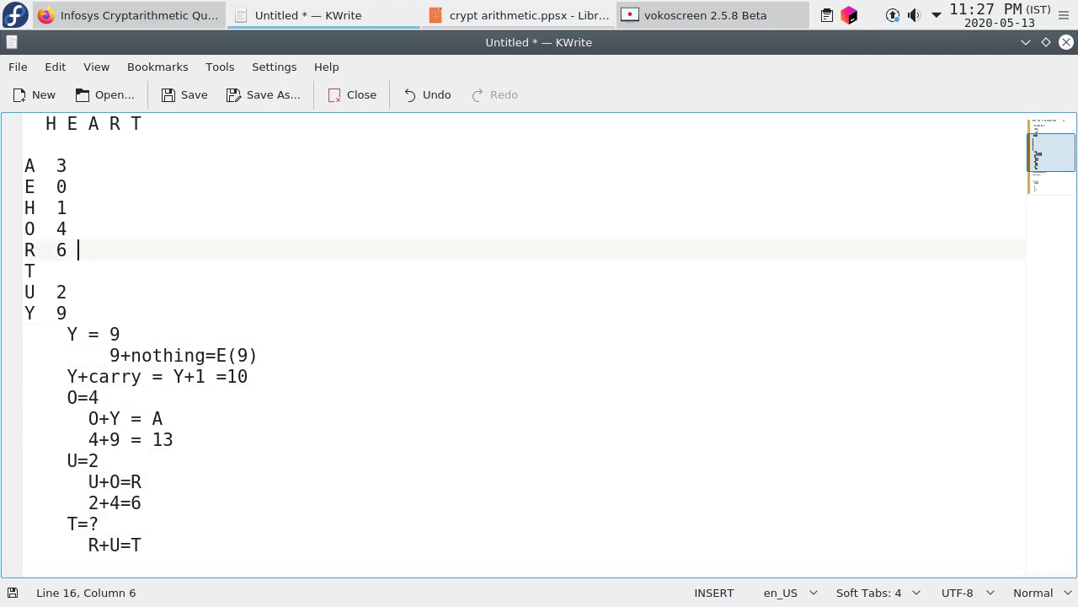
key(shift+Left)
key(Down)
key(Down)
key(Down)
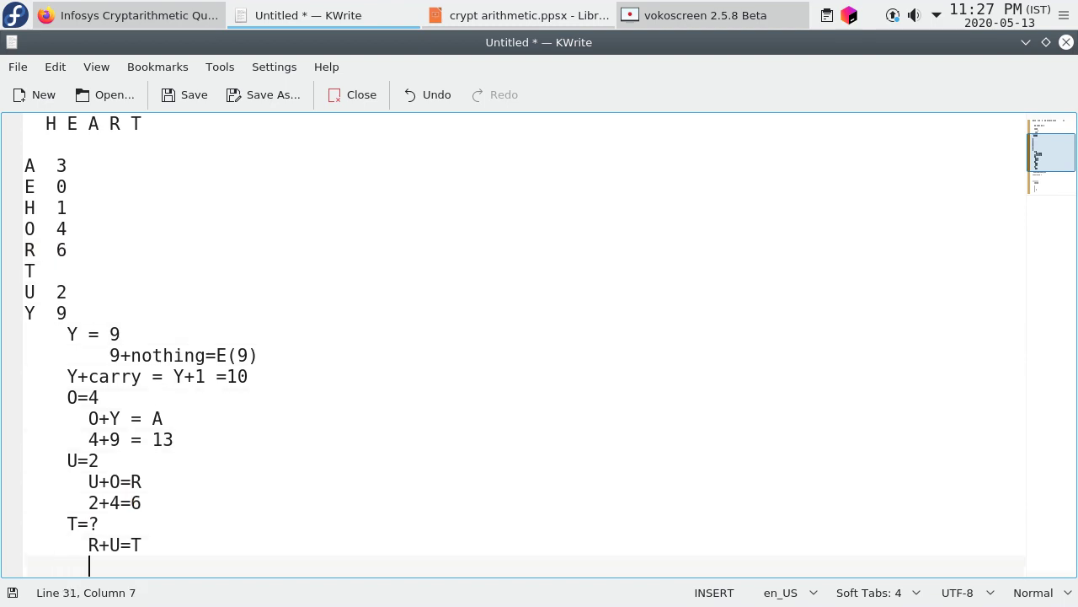
text(6+)
double_click(61, 291)
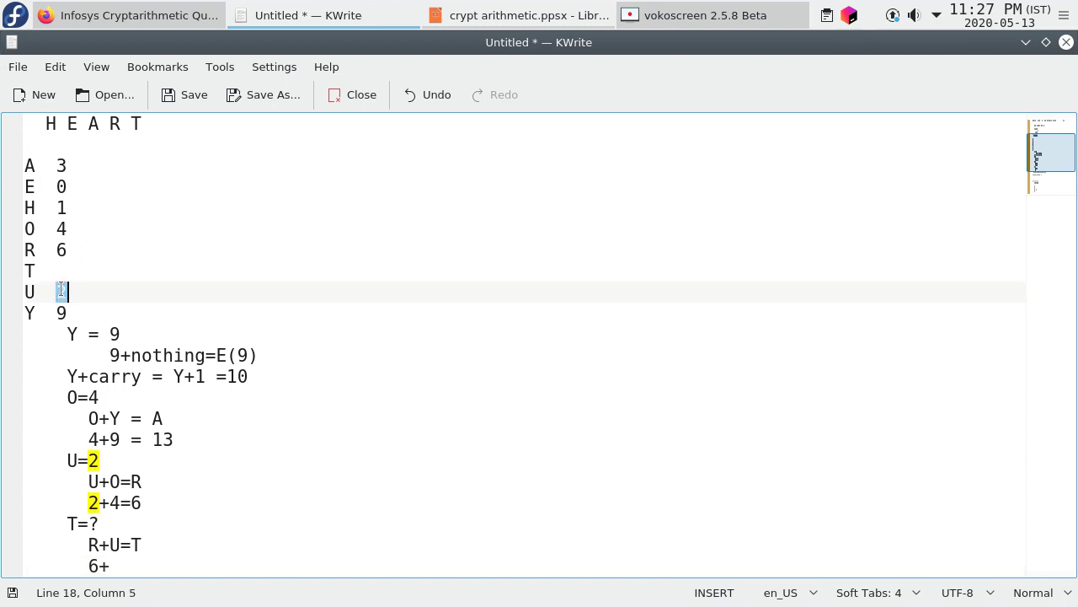
click(117, 564)
key(BackSpace)
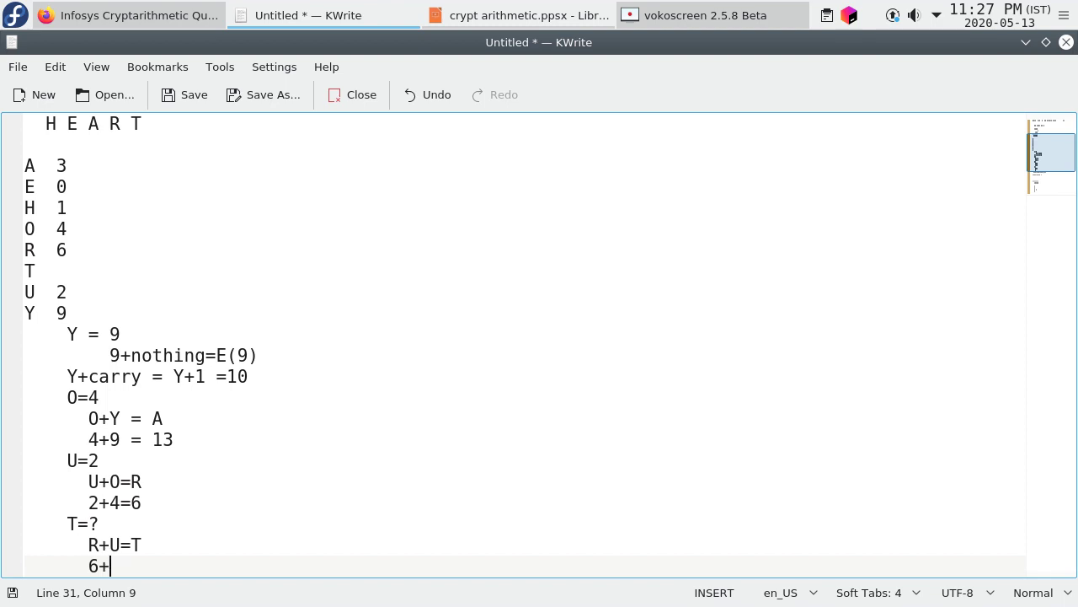
text(2=)
text(8)
Enter 8 as T's digit in the letter table and return to the document top.
key(shift+Left)
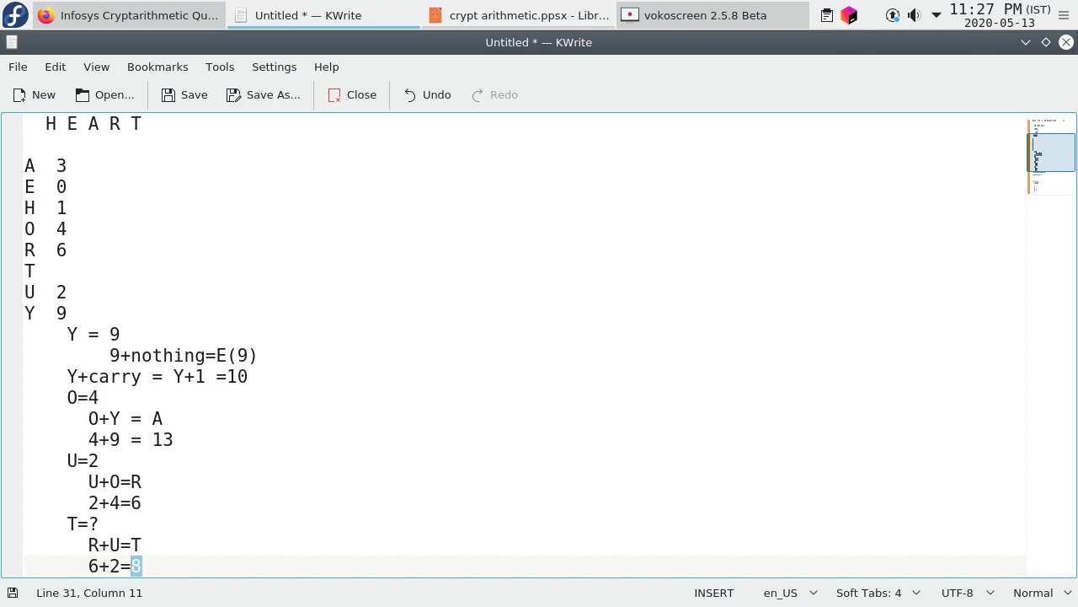
key(Up)
key(Up)
key(Up)
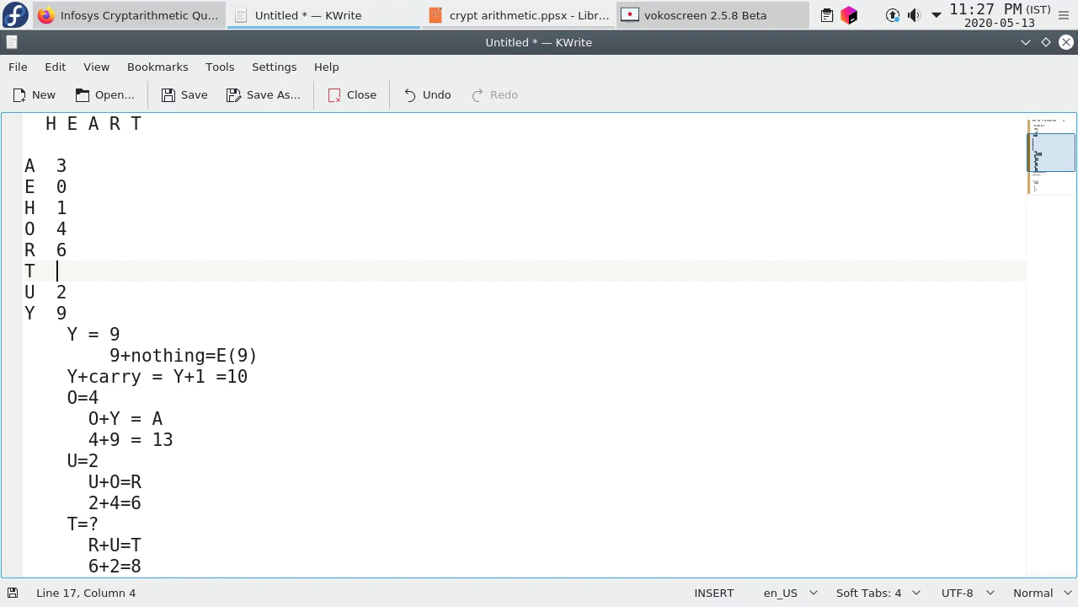
text(8)
key(Down)
key(Down)
key(Down)
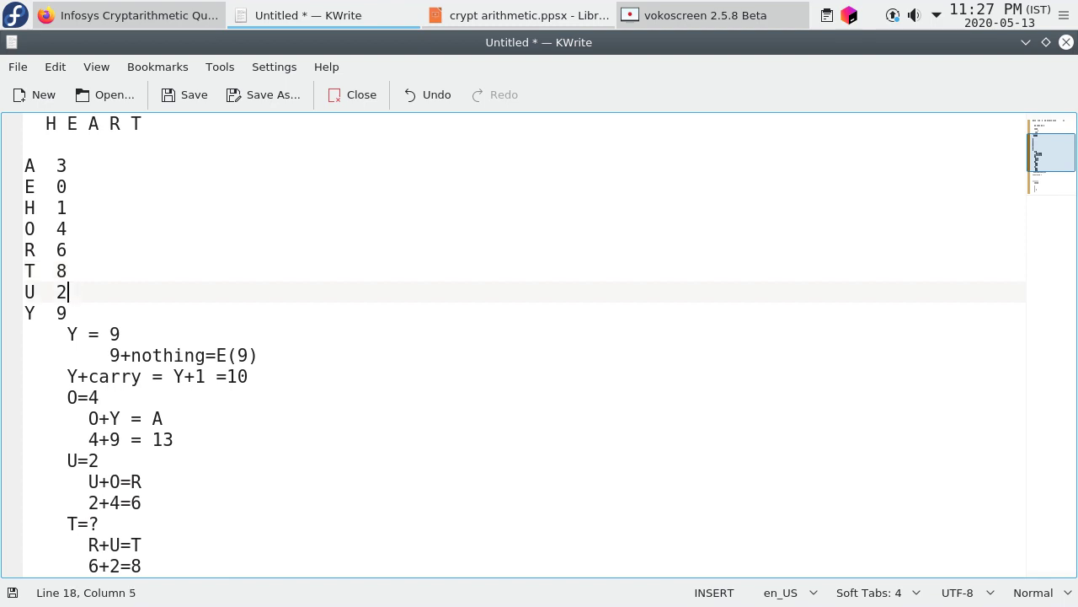
key(Up)
key(Up)
key(Up)
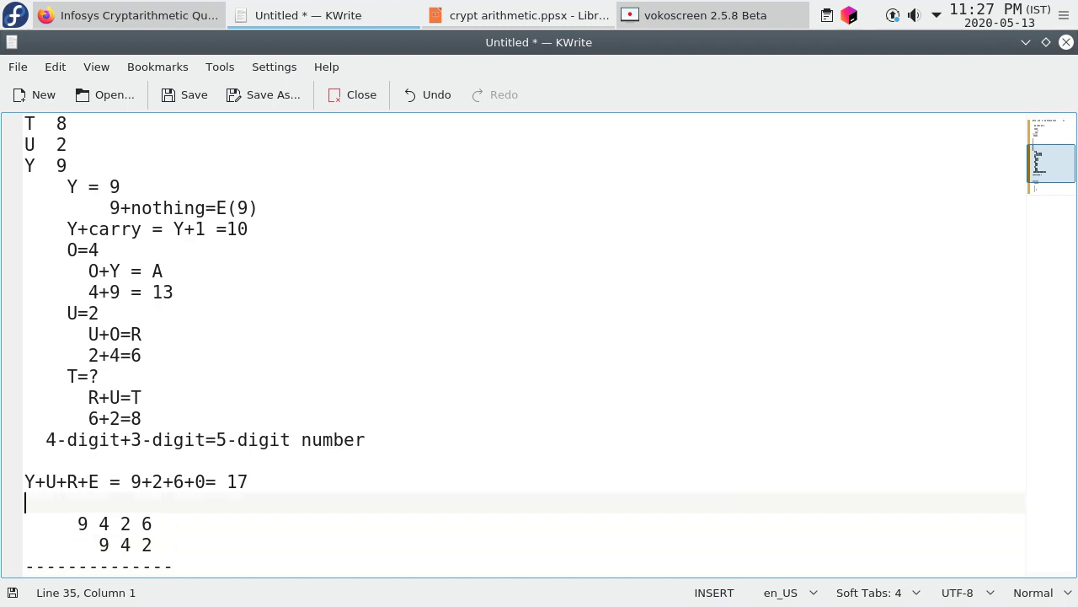
key(Up)
key(Up)
key(Up)
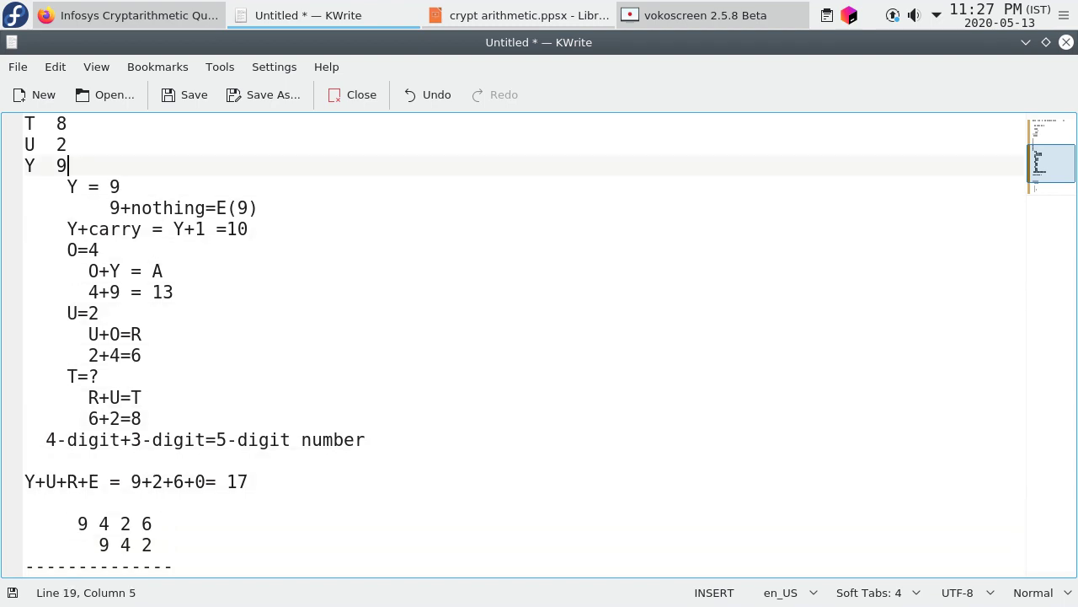
Copy 'Y + U + R + E' from the question onto the line under HEART, followed by '===>'.
key(Right)
key(Right)
key(Right)
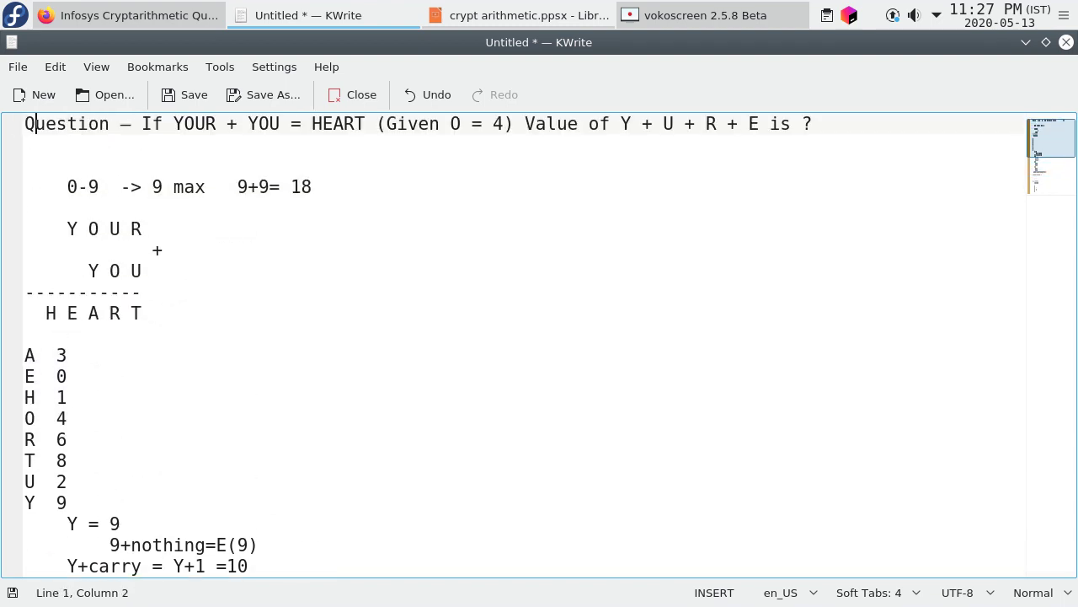
key(Right)
key(Right)
key(Right)
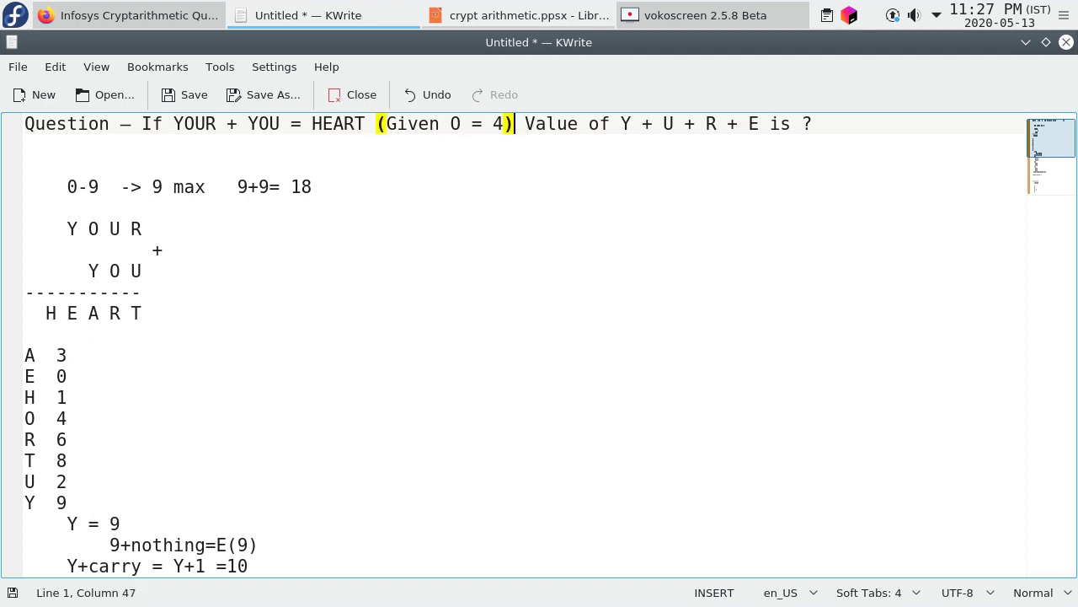
key(Left)
key(shift+Right)
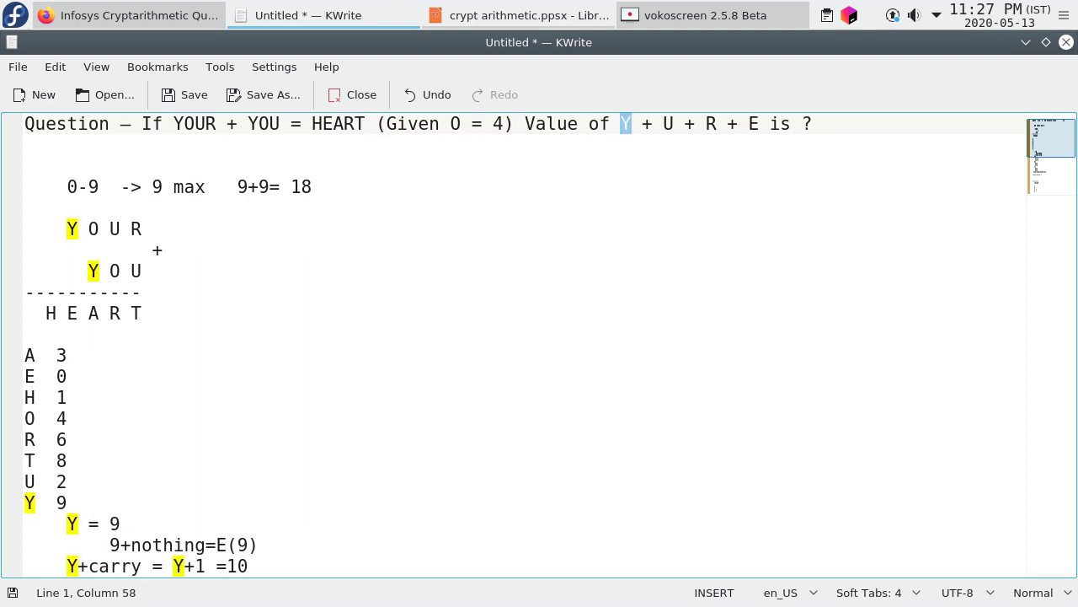
key(shift+Right)
key(shift+Right)
key(shift+Right)
key(ctrl+c)
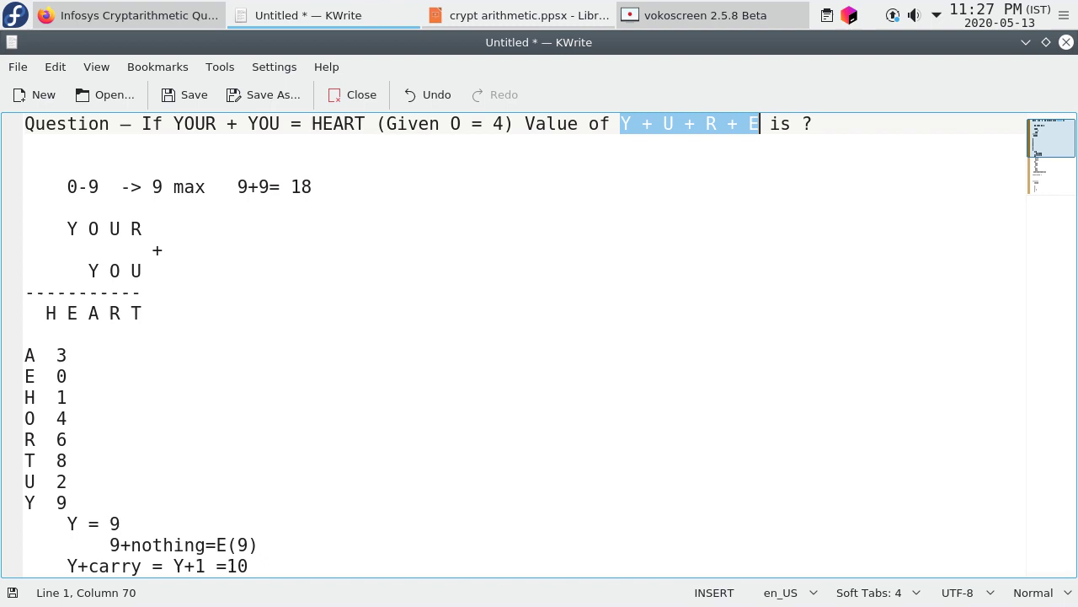
key(Down)
key(Down)
key(Down)
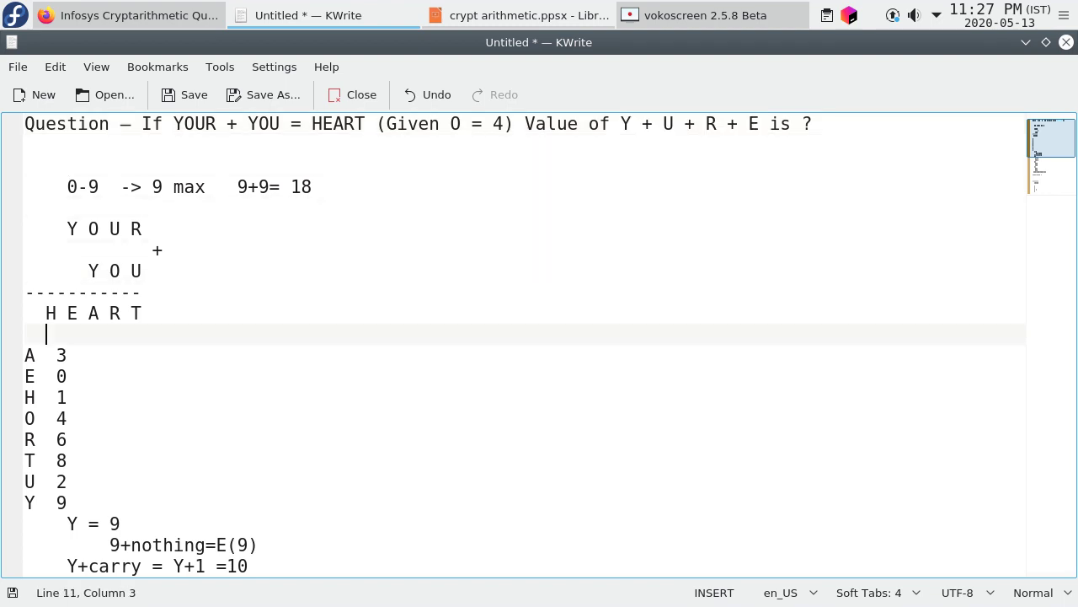
key(ctrl+v)
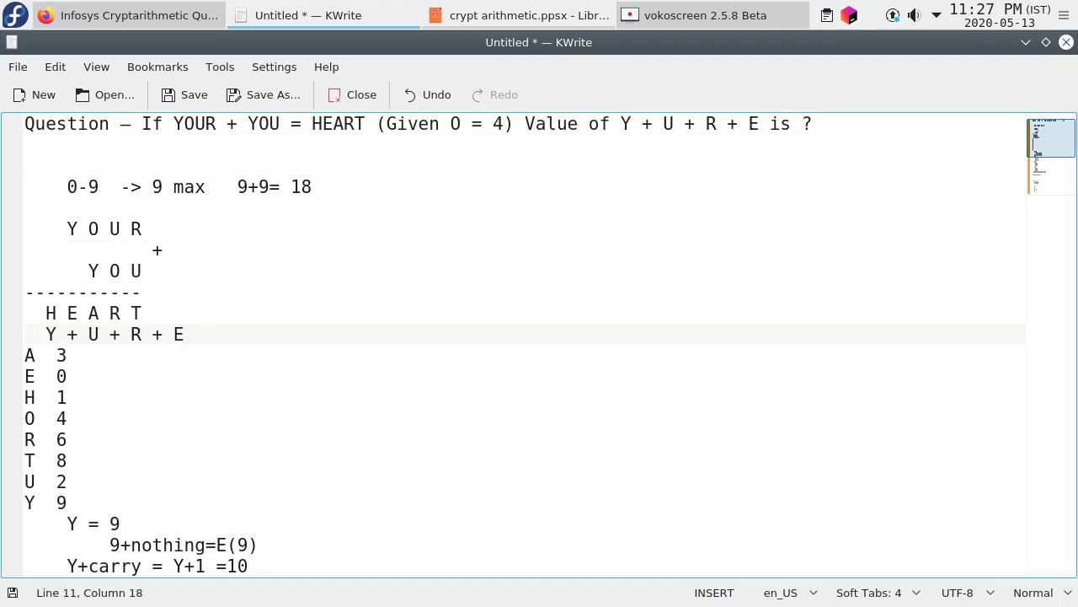
text(===>)
Complete the line with the values from the letter table: '9+ 2+6+0=17'.
key(Down)
key(Down)
key(Down)
key(Down)
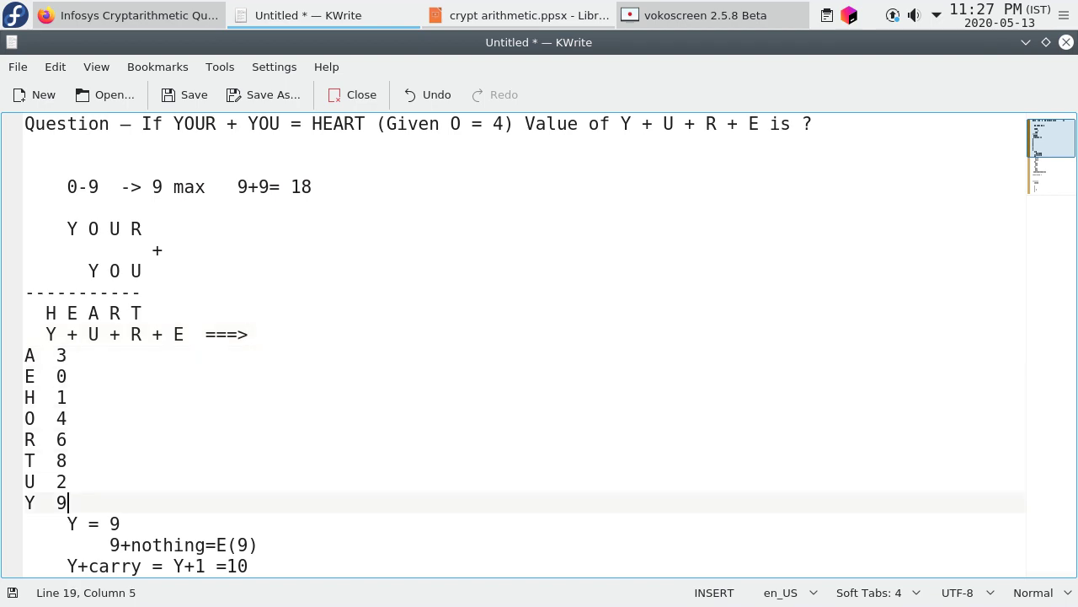
key(shift+Left)
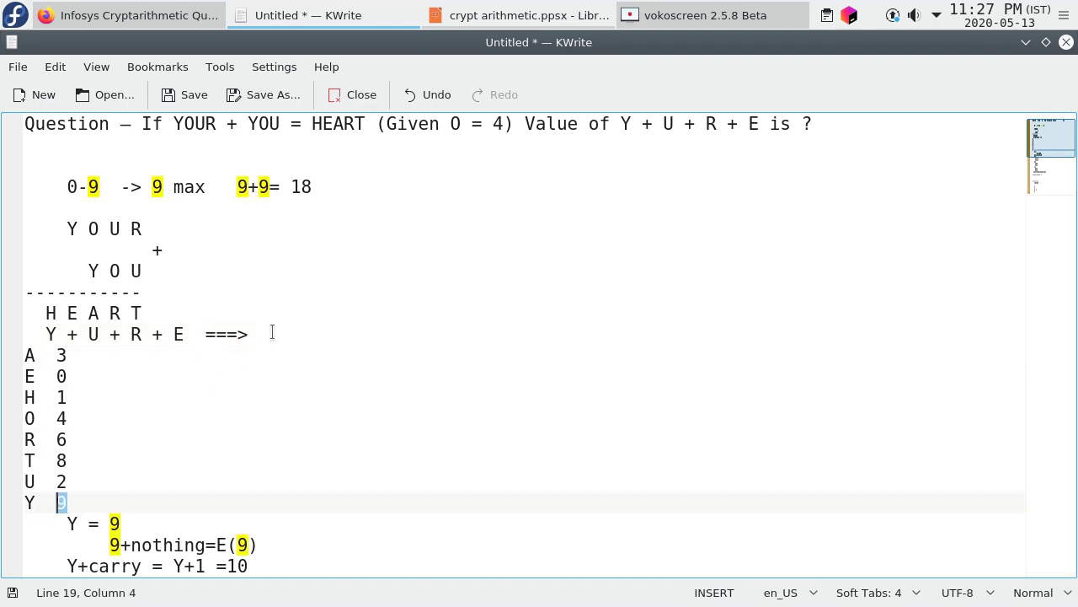
click(271, 333)
text(9+)
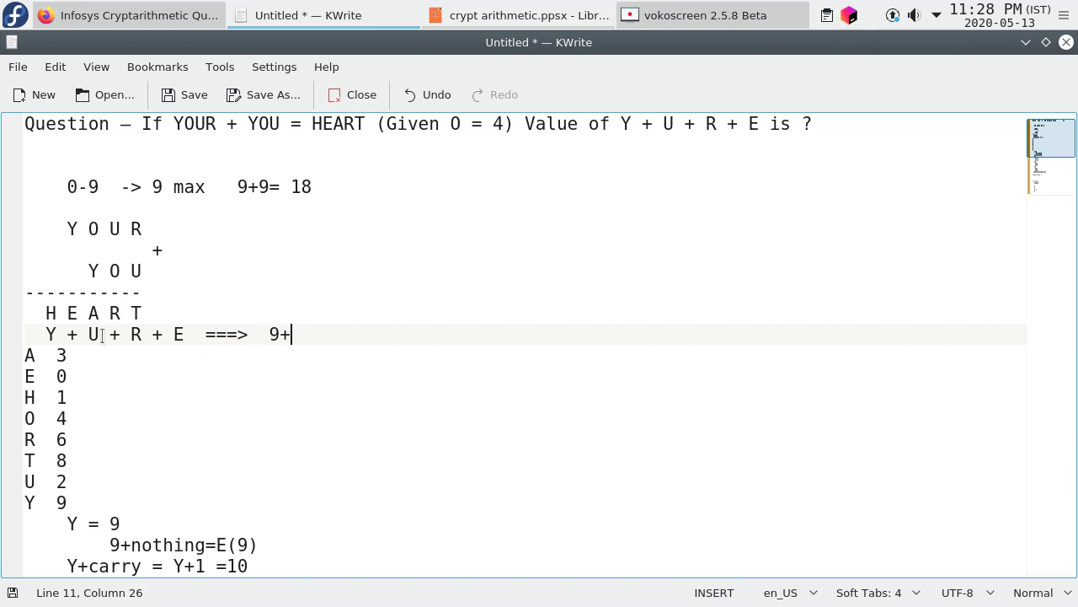
double_click(59, 480)
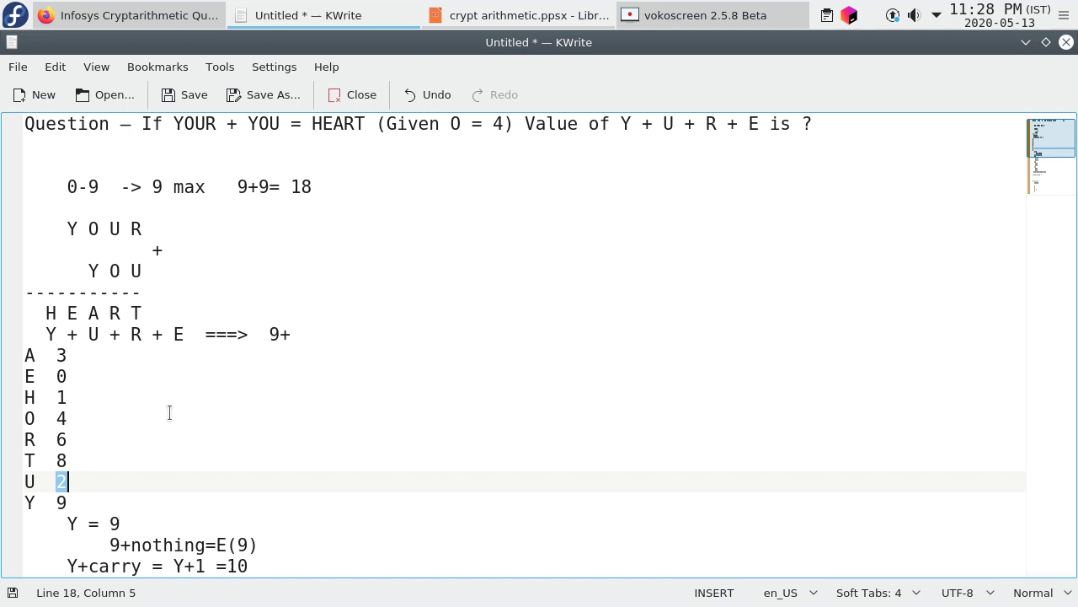
click(309, 334)
text(2)
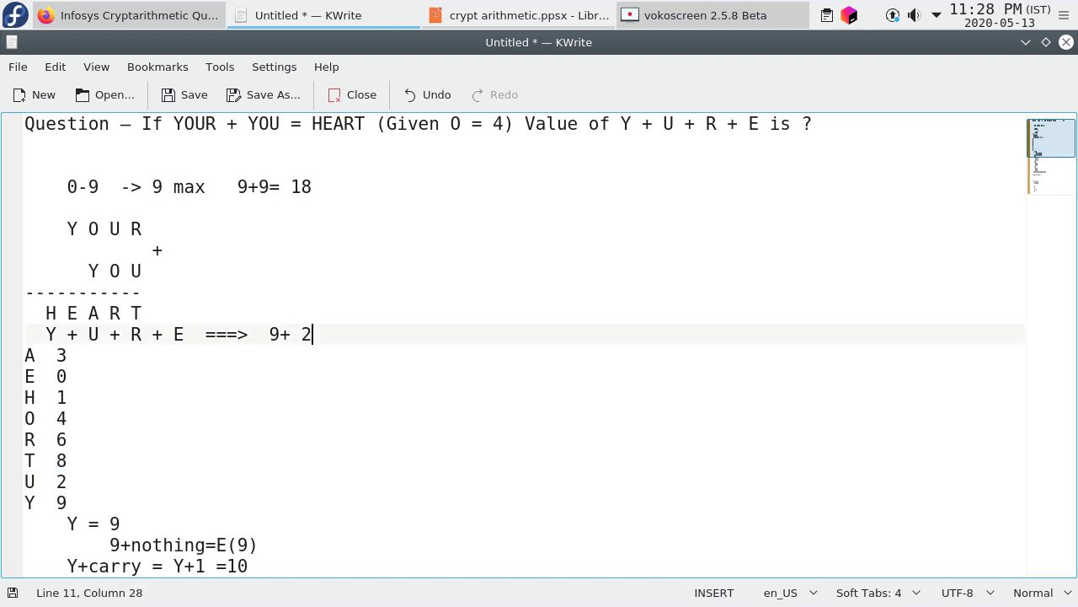
text(+)
click(85, 437)
click(329, 335)
text(6+)
text(0)
text(=)
text(17)
Page down to the later working and review lines 15 to 18 and the U+O=R line.
key(Page_Down)
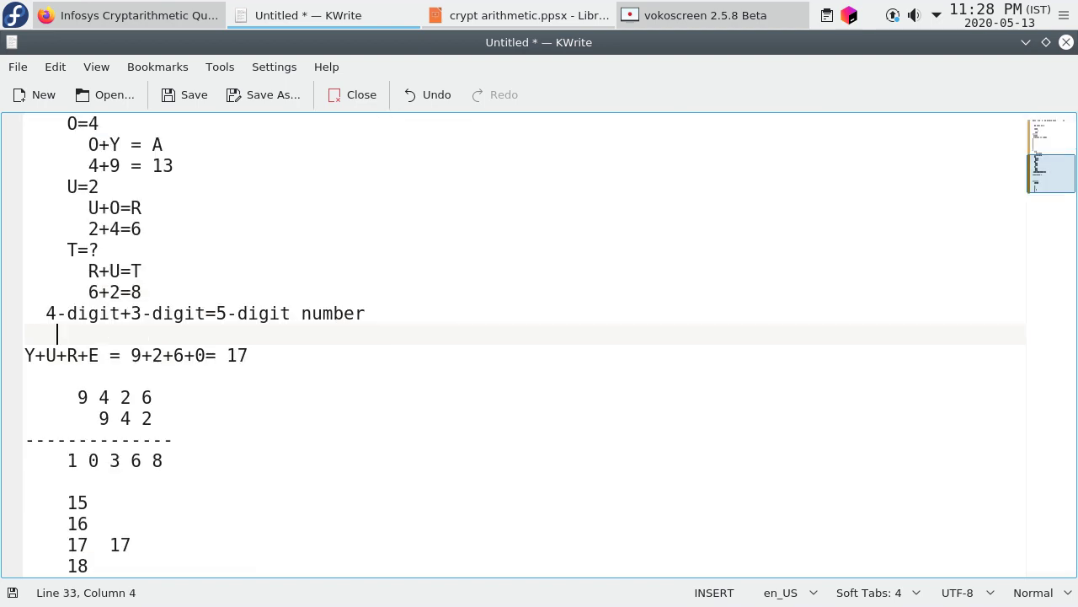
key(Down)
key(Down)
key(Down)
key(Up)
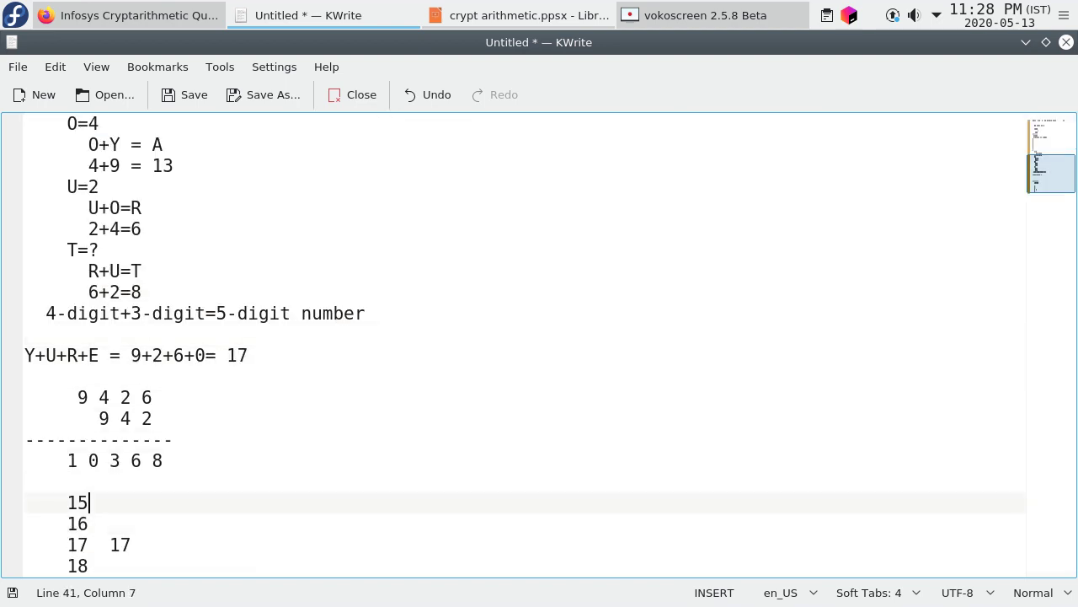
key(Left)
key(Left)
key(Left)
key(Left)
key(Left)
key(shift+Down)
key(shift+Down)
key(shift+Down)
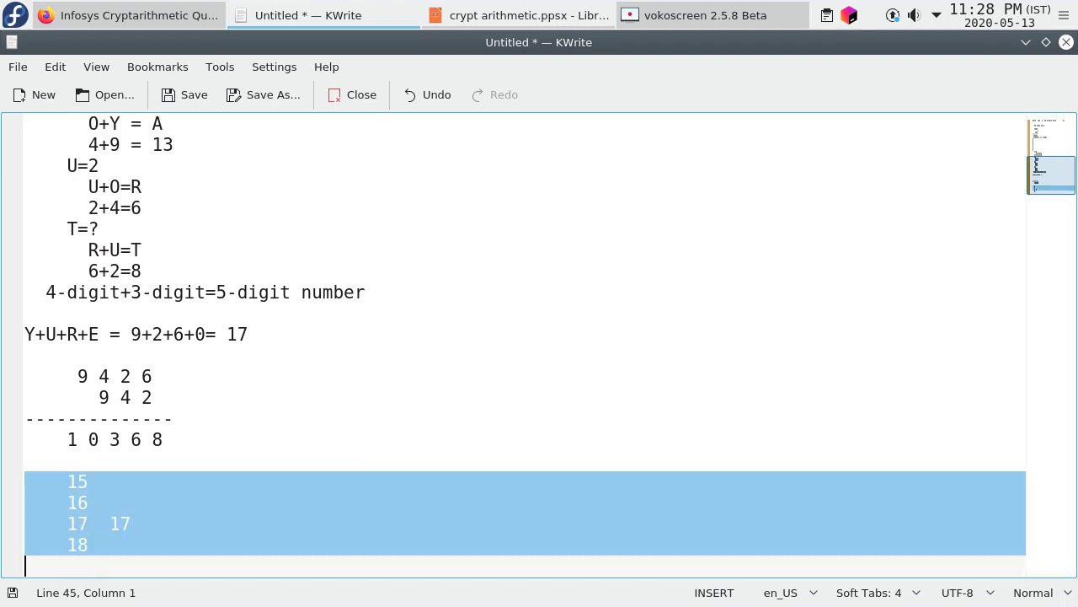
key(Up)
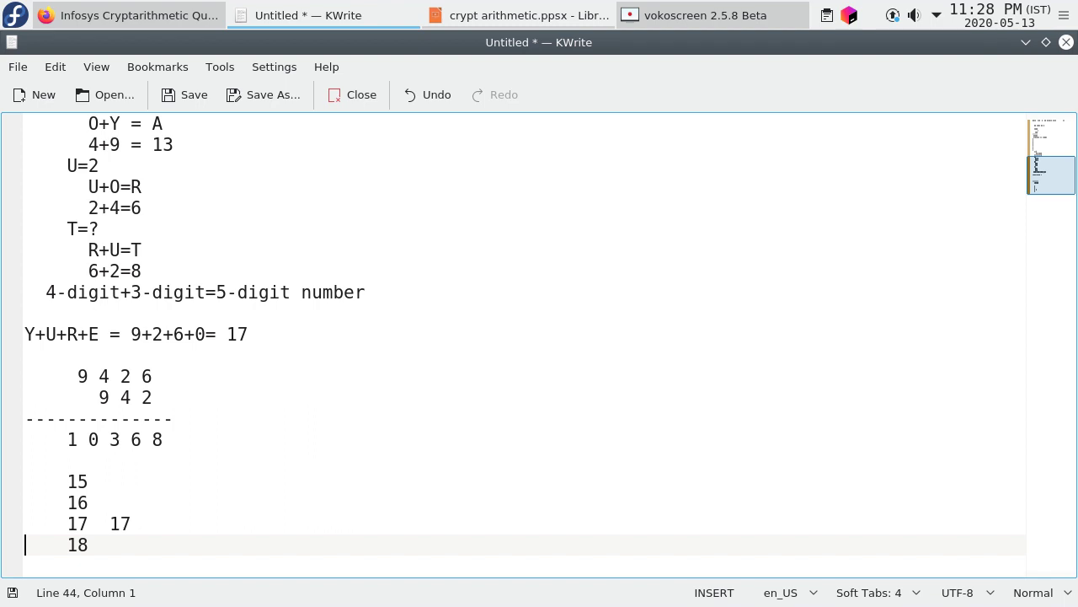
key(Up)
key(Up)
key(Up)
key(Up)
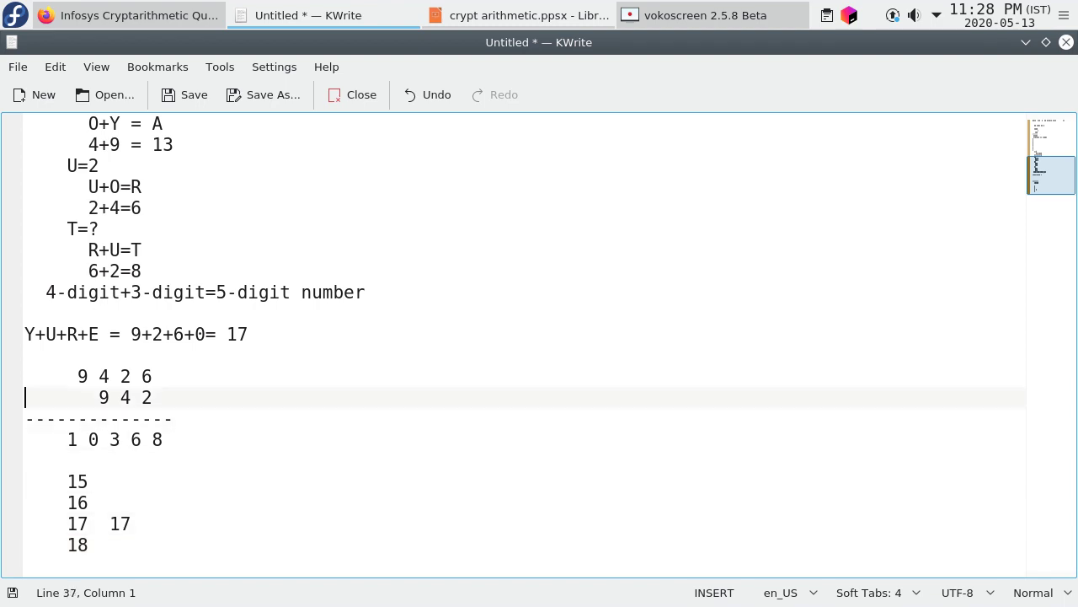
key(Up)
key(Up)
key(Up)
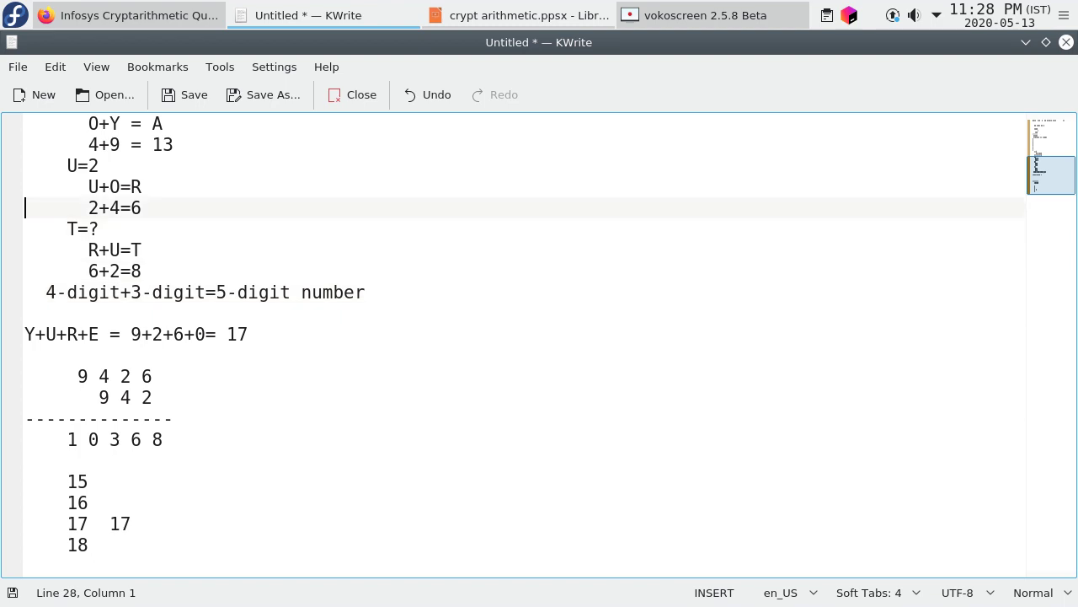
key(Up)
key(Up)
key(Up)
key(Down)
key(Down)
key(Down)
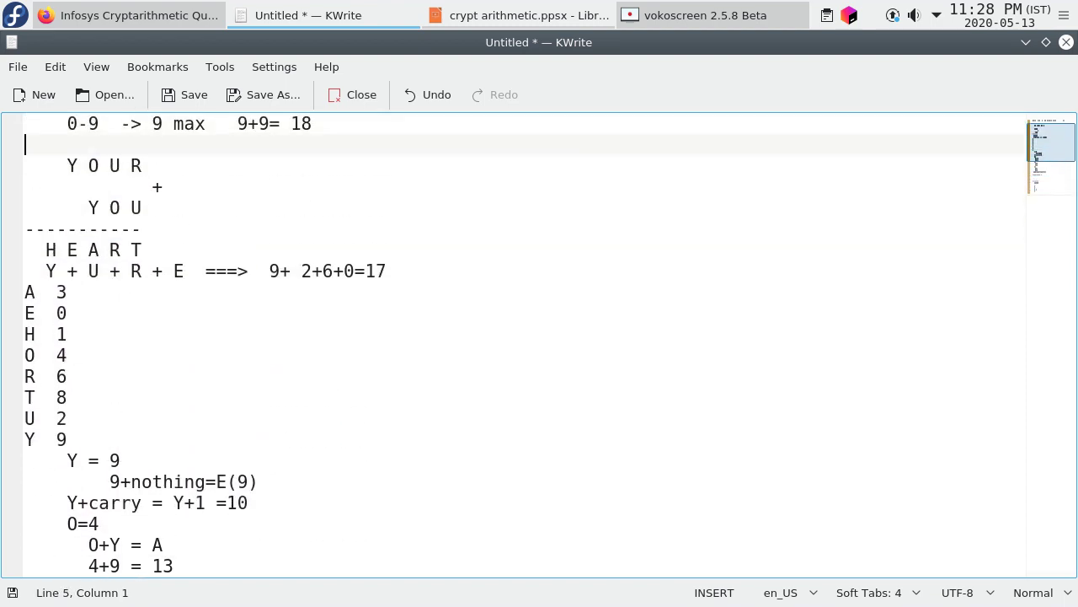
key(Down)
key(Down)
key(Down)
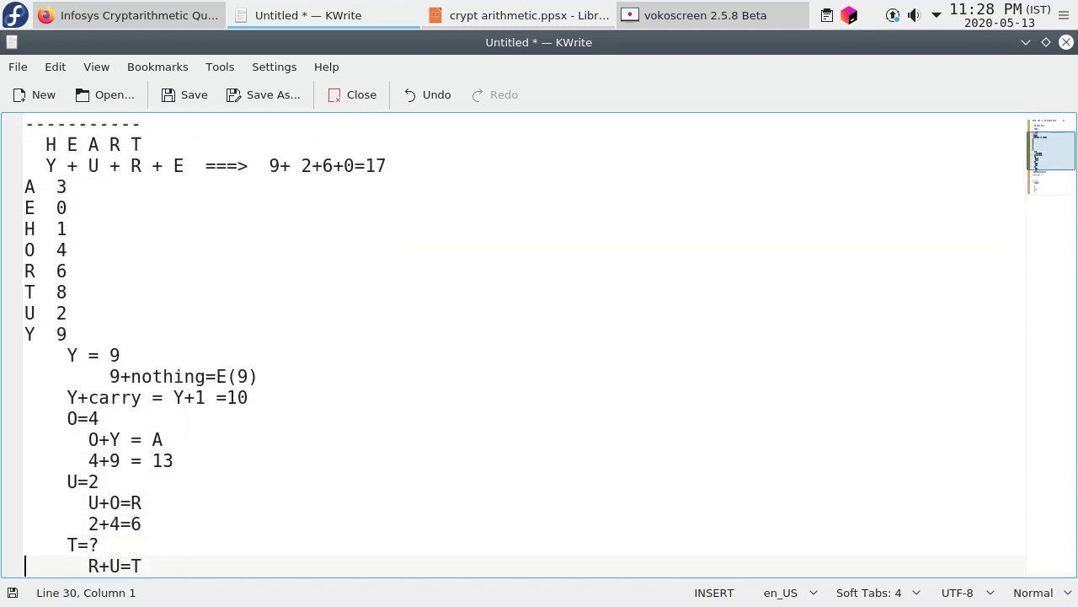
Step through the 9426 + 942 column sum and select the result 10368.
key(Down)
key(Down)
key(Up)
key(Up)
key(Up)
key(Down)
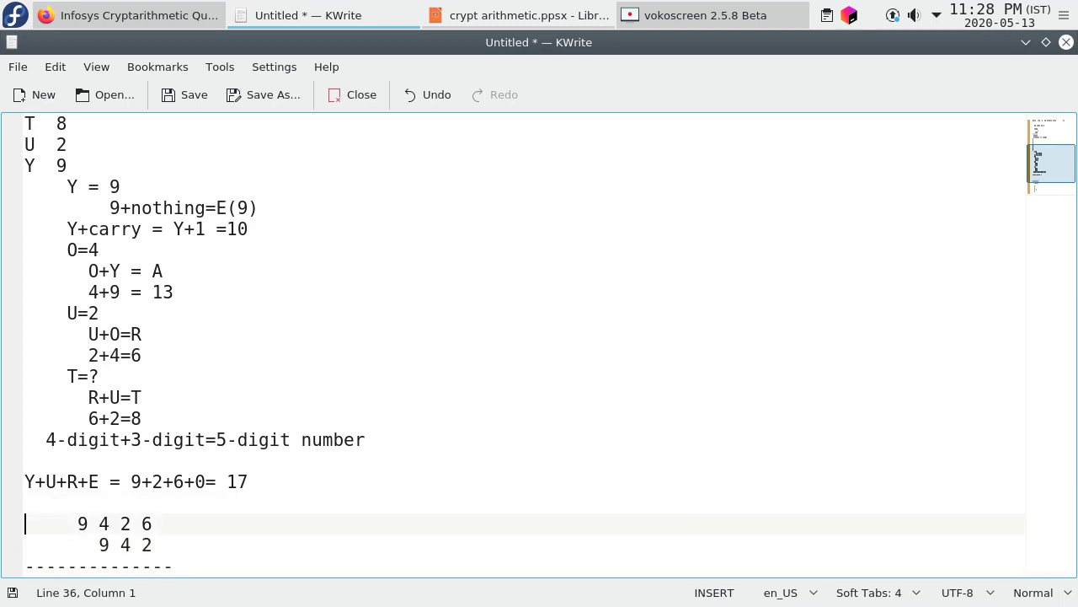
key(Down)
key(Down)
key(Down)
key(Down)
key(Down)
key(Up)
key(Up)
key(Up)
key(Up)
key(Up)
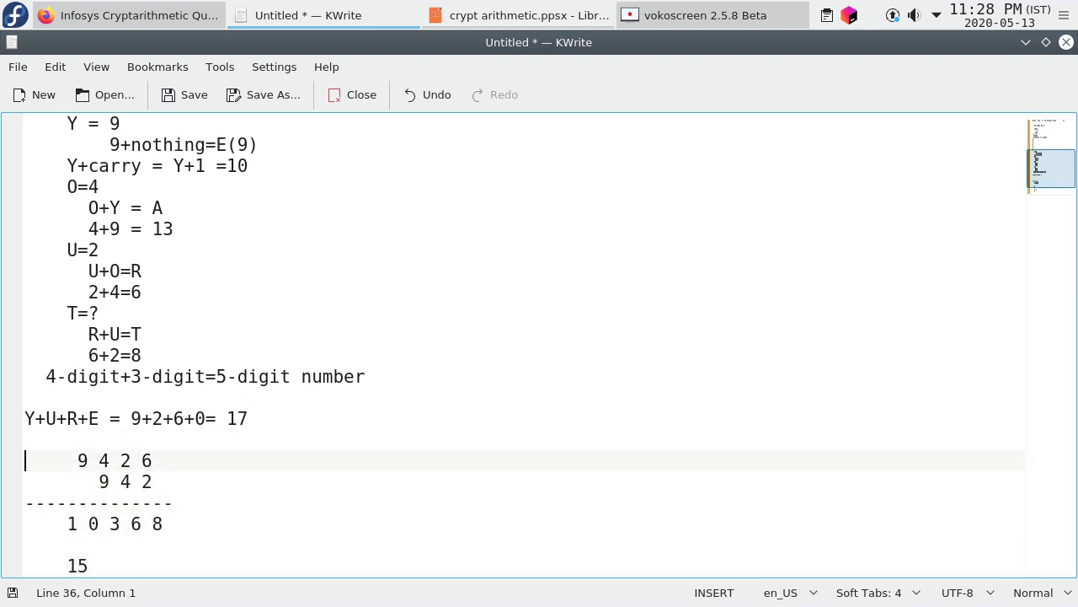
key(Right)
key(Right)
key(Right)
key(Right)
key(Down)
key(Left)
key(Left)
key(Left)
key(Down)
key(Down)
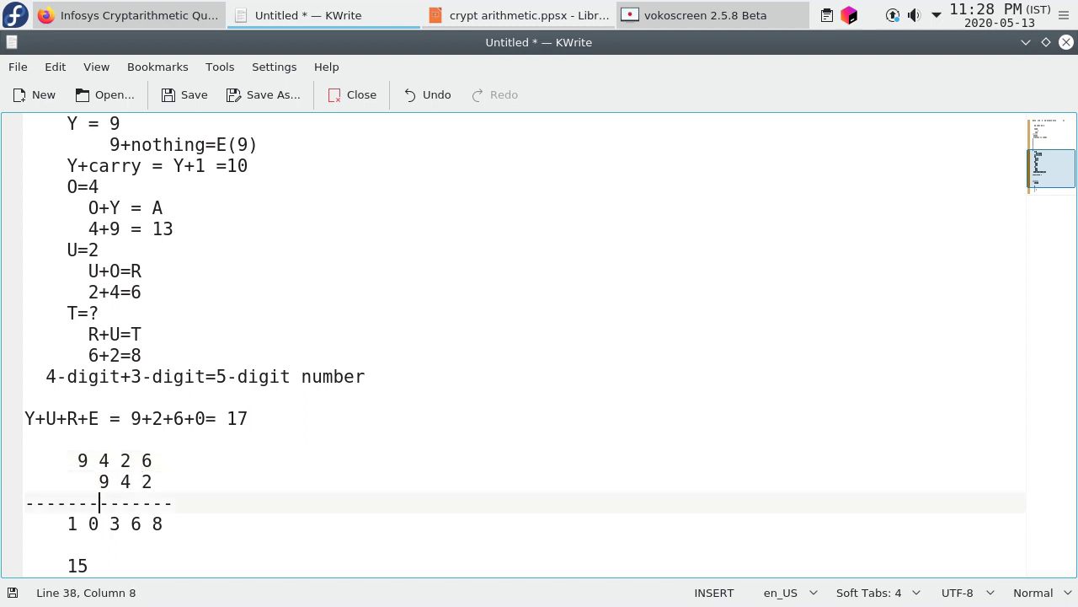
key(Left)
key(Left)
key(Left)
key(shift+Right)
key(shift+Right)
key(shift+Right)
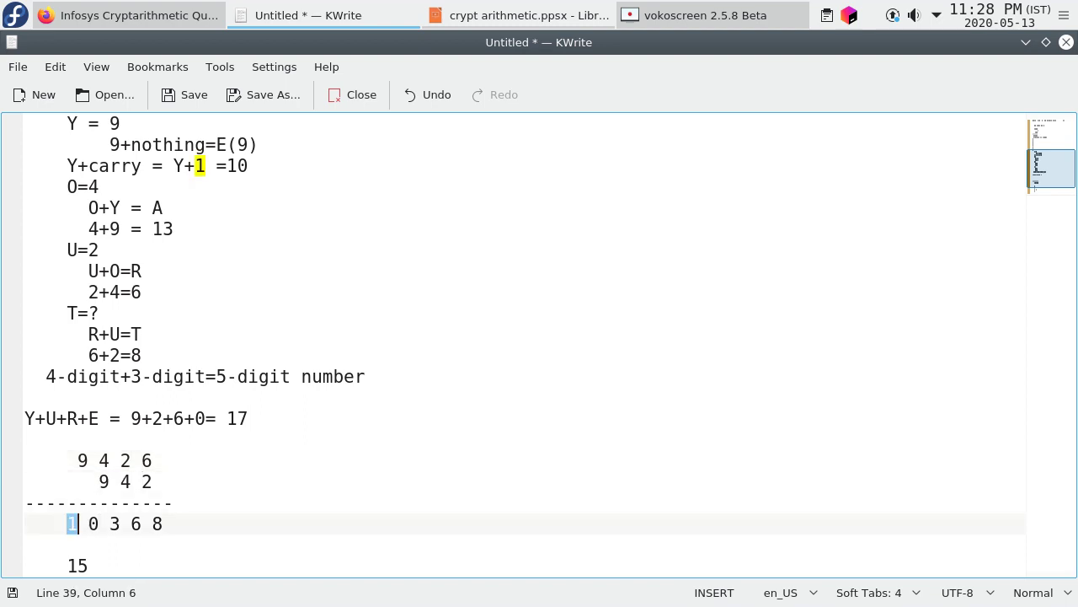
key(shift+Right)
key(shift+Right)
key(shift+Right)
key(Down)
key(Down)
key(Down)
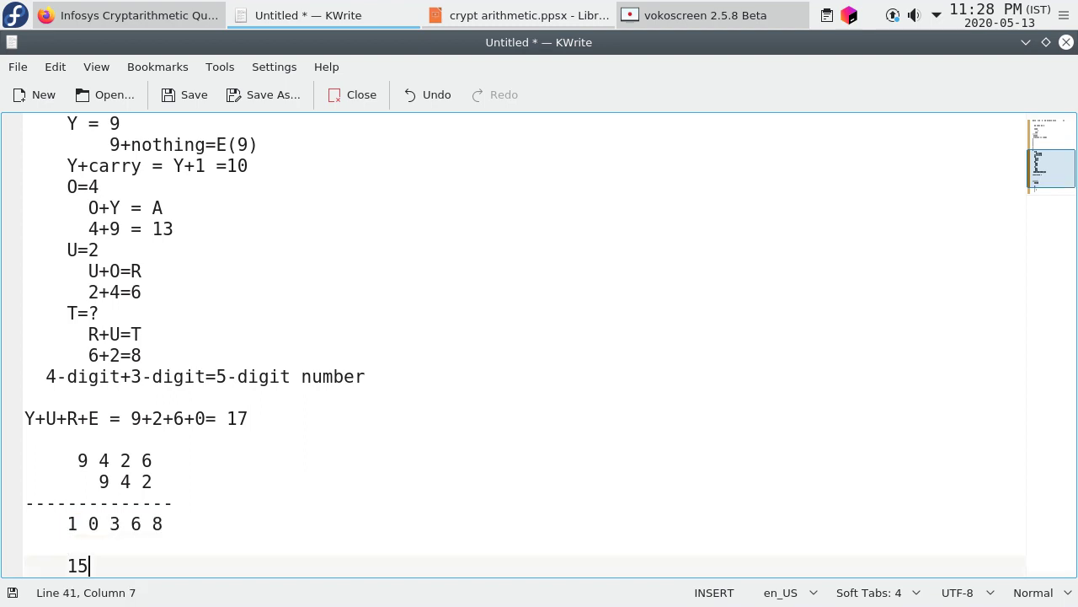
key(End)
In Firefox, scroll to PrepInsta's Question 6 and read its statement and Step 1 bullets.
click(126, 15)
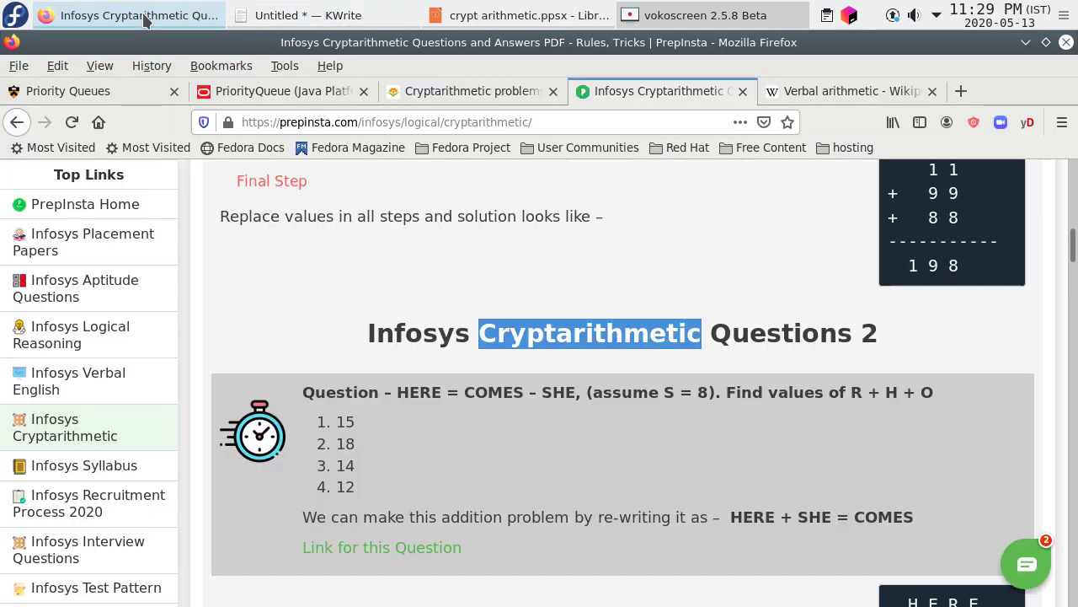
click(444, 368)
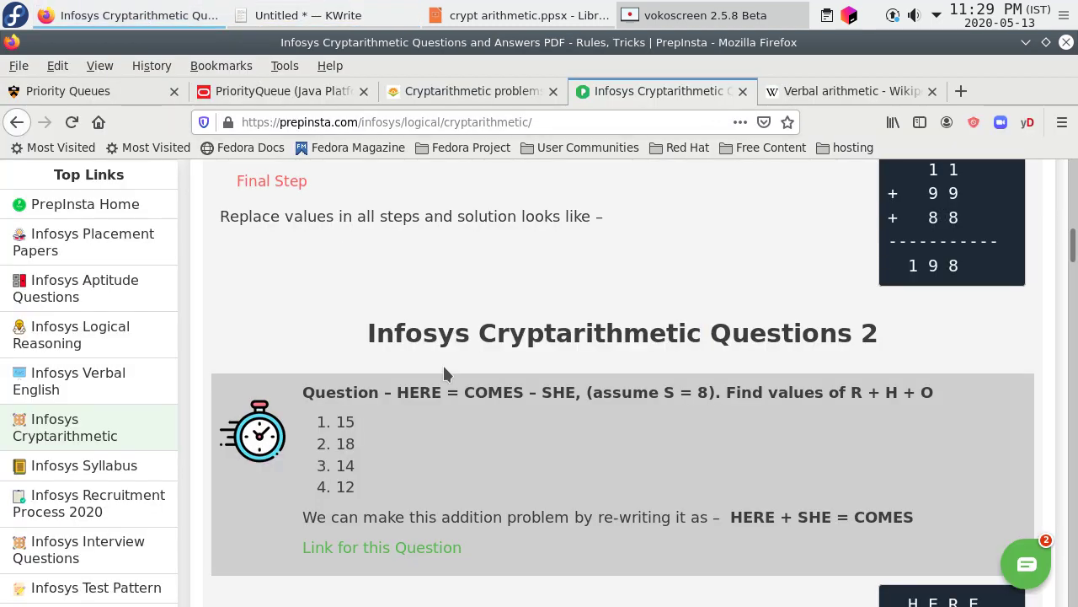
scroll(444, 368, down, 5)
scroll(444, 370, down, 20)
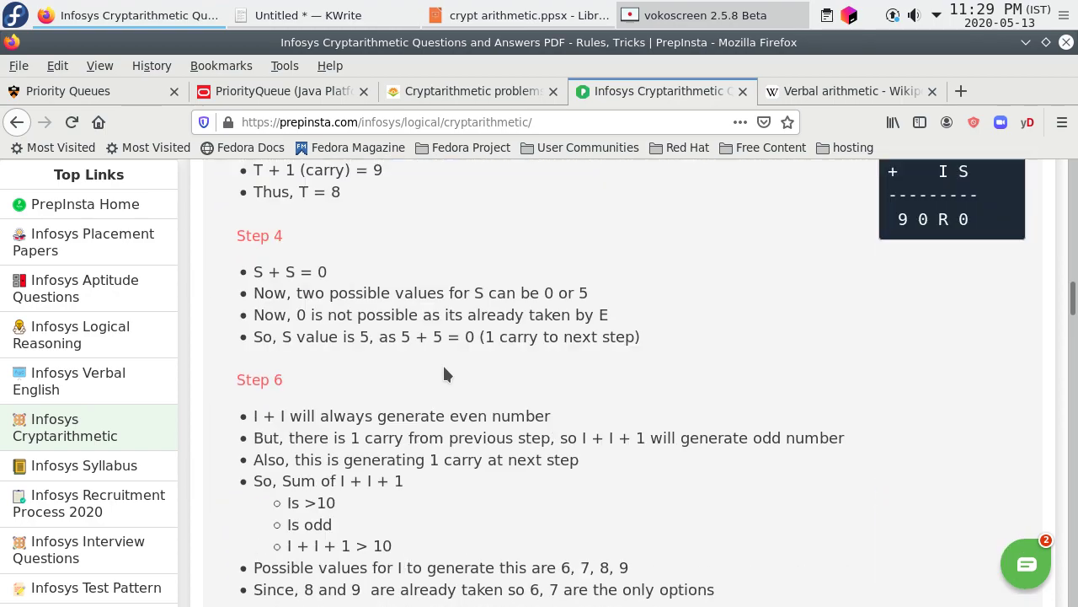
scroll(444, 367, down, 20)
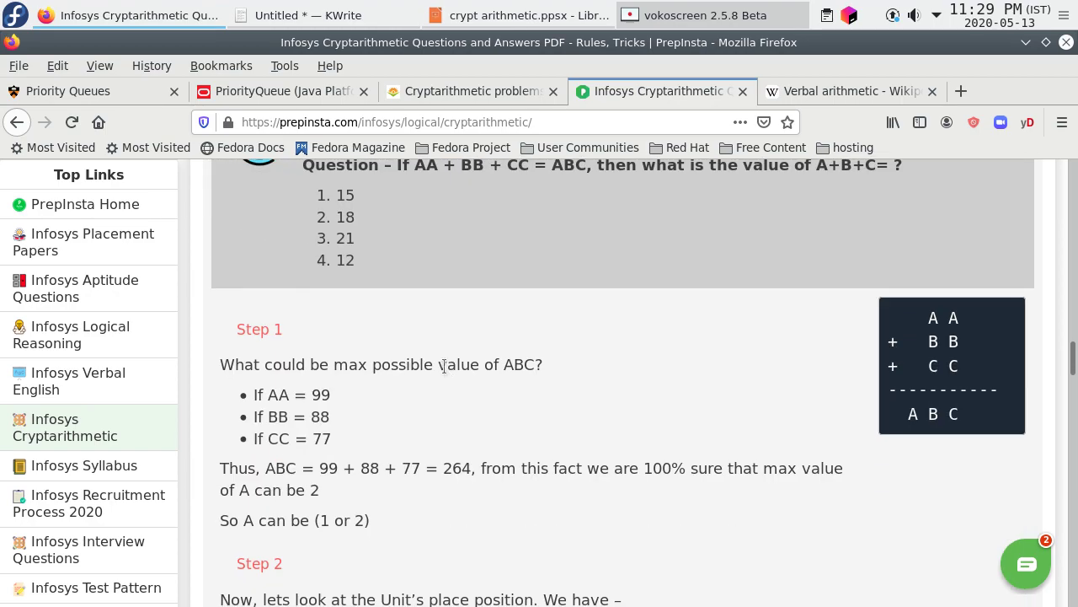
scroll(444, 368, down, 8)
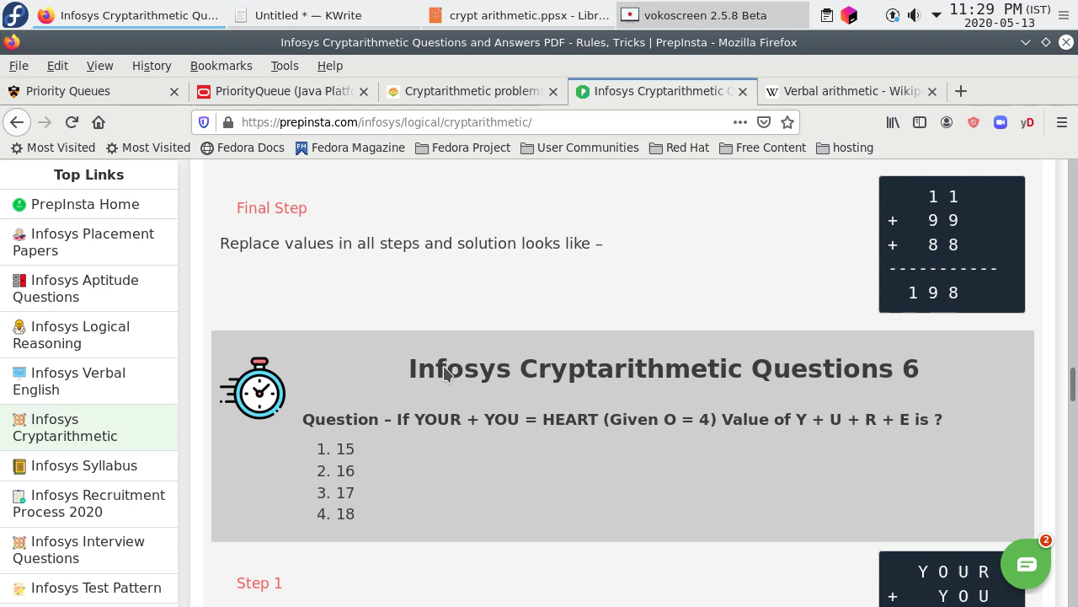
scroll(444, 368, up, 3)
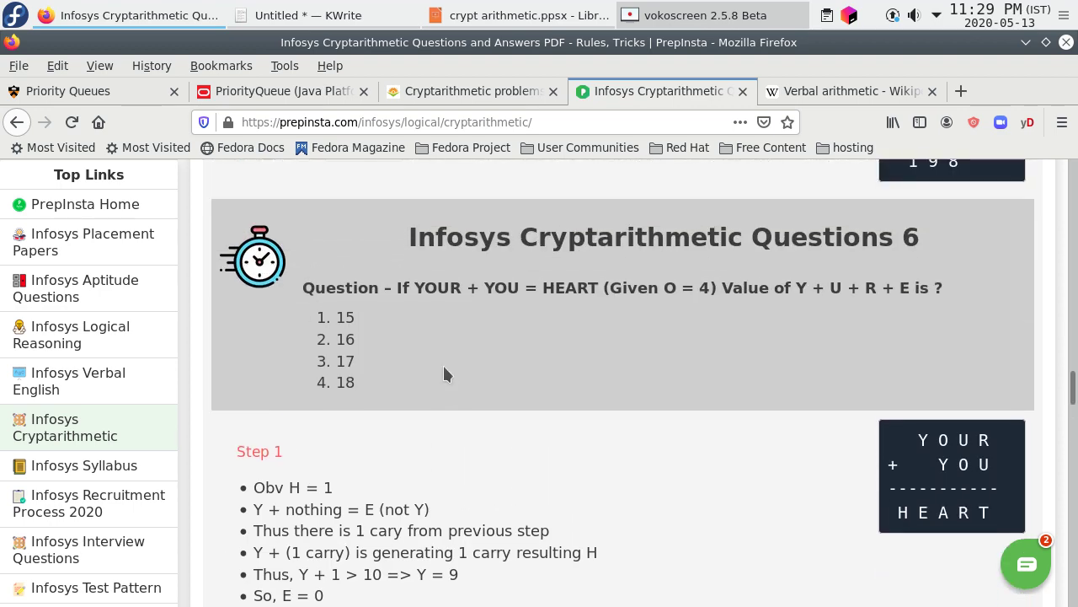
triple_click(423, 287)
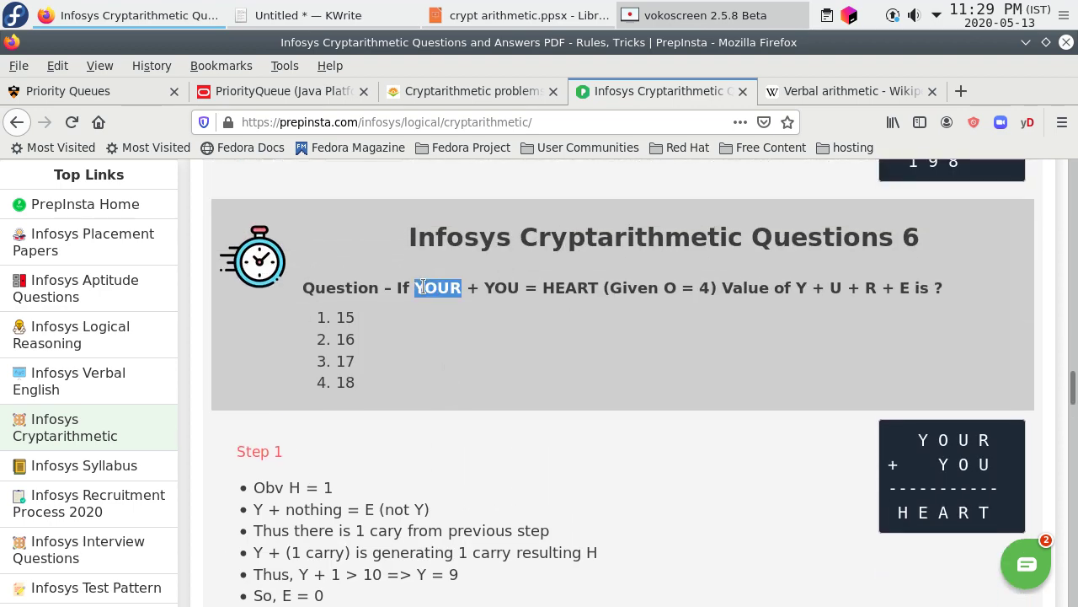
click(933, 502)
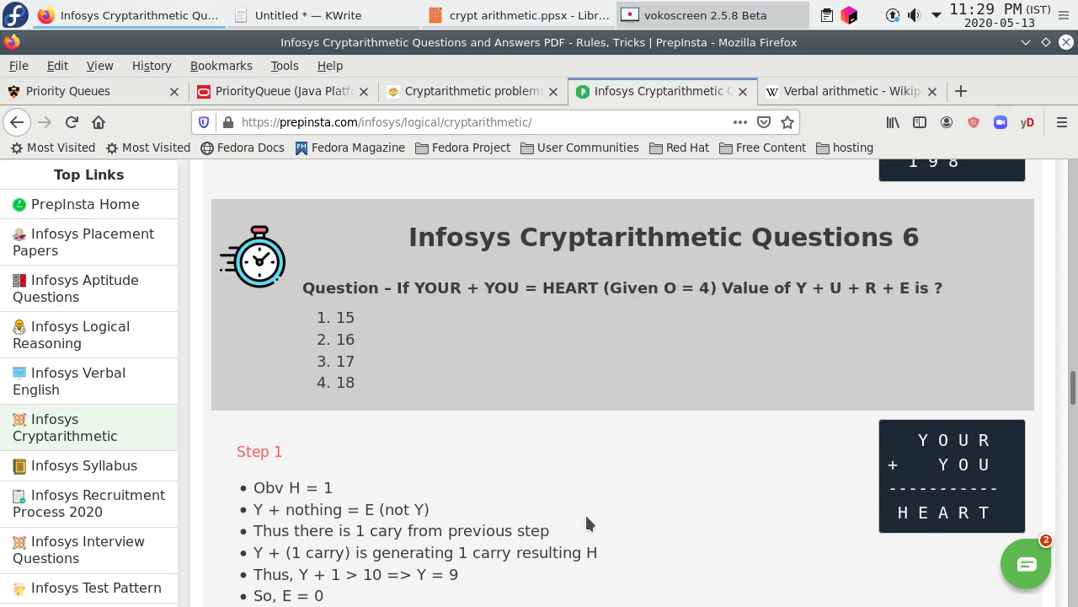
scroll(585, 515, down, 3)
double_click(263, 428)
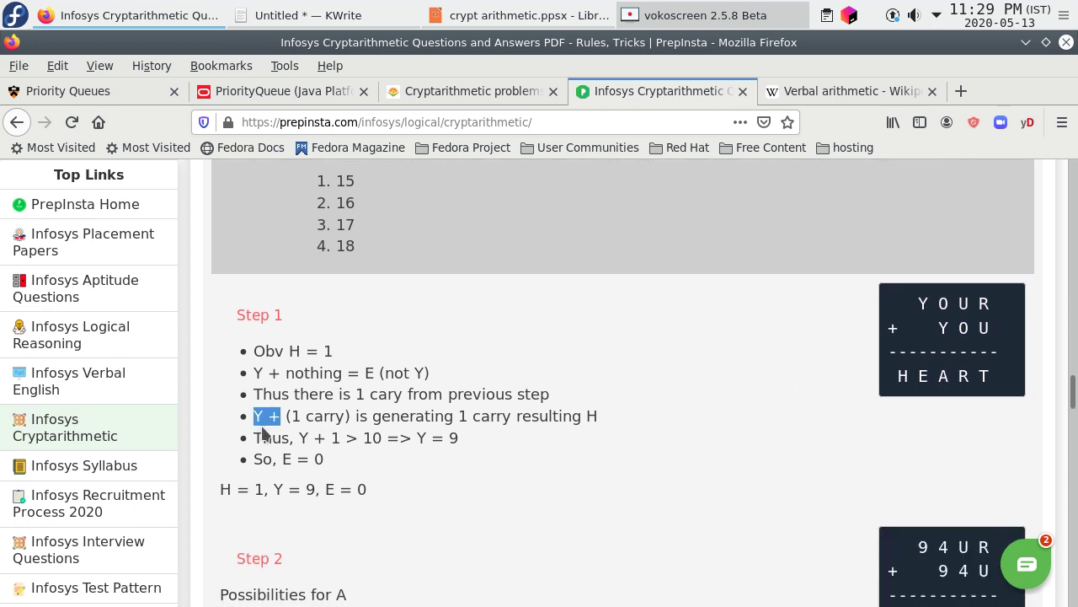
click(292, 458)
Scroll to the Final Step and highlight the 9426, + 942 and 10368 lines.
scroll(292, 457, down, 6)
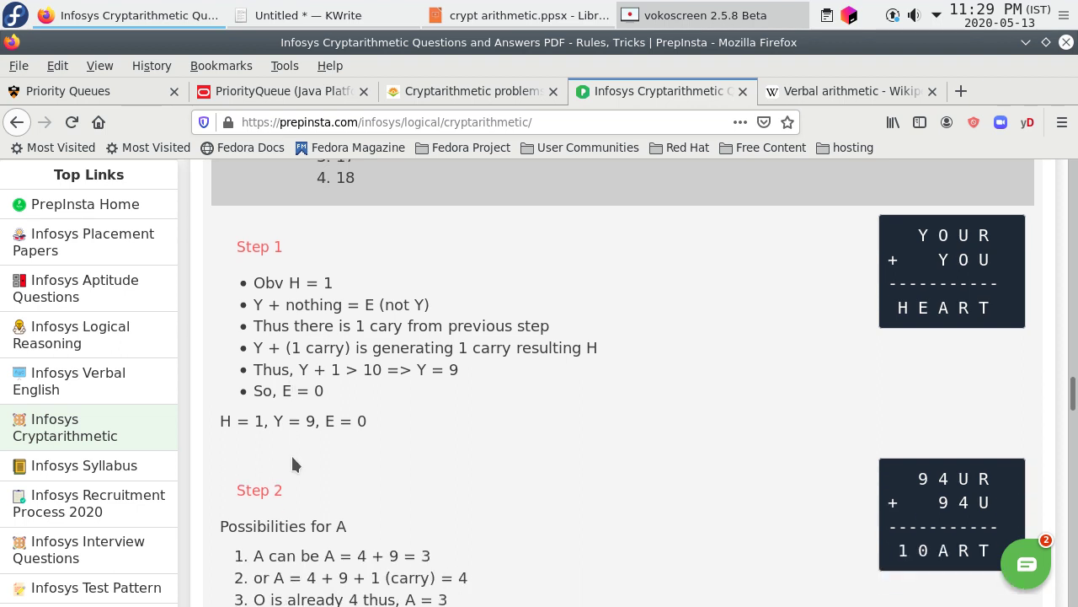
scroll(293, 457, down, 2)
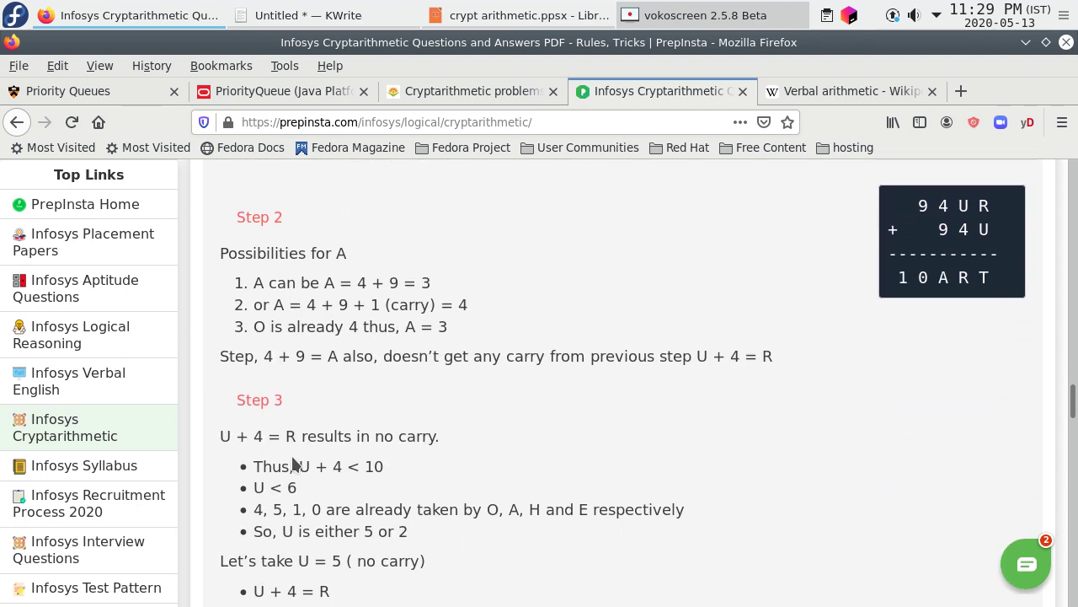
scroll(294, 464, down, 2)
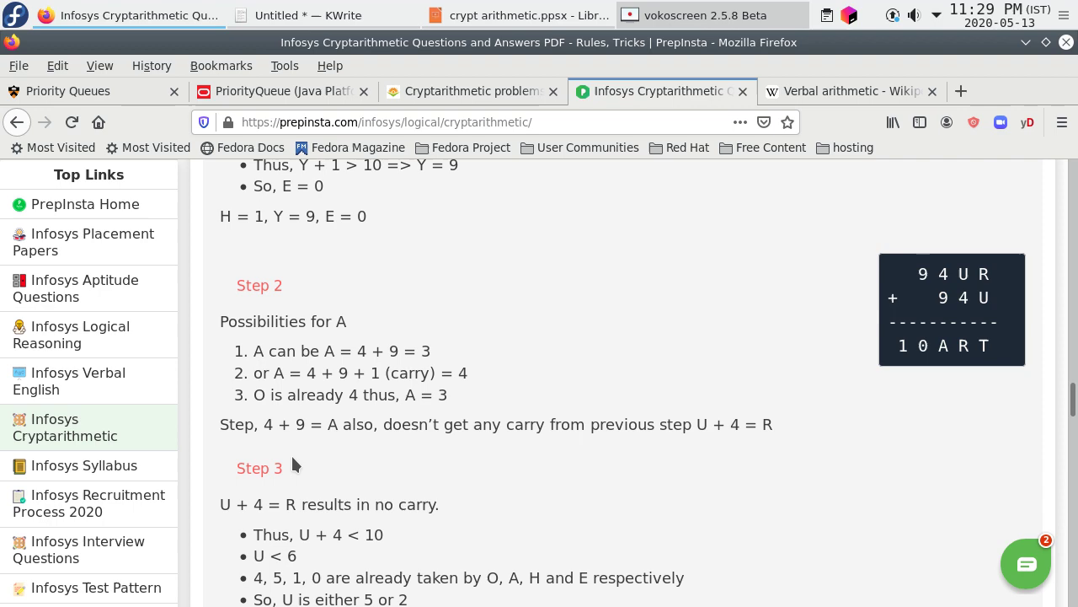
scroll(291, 455, down, 4)
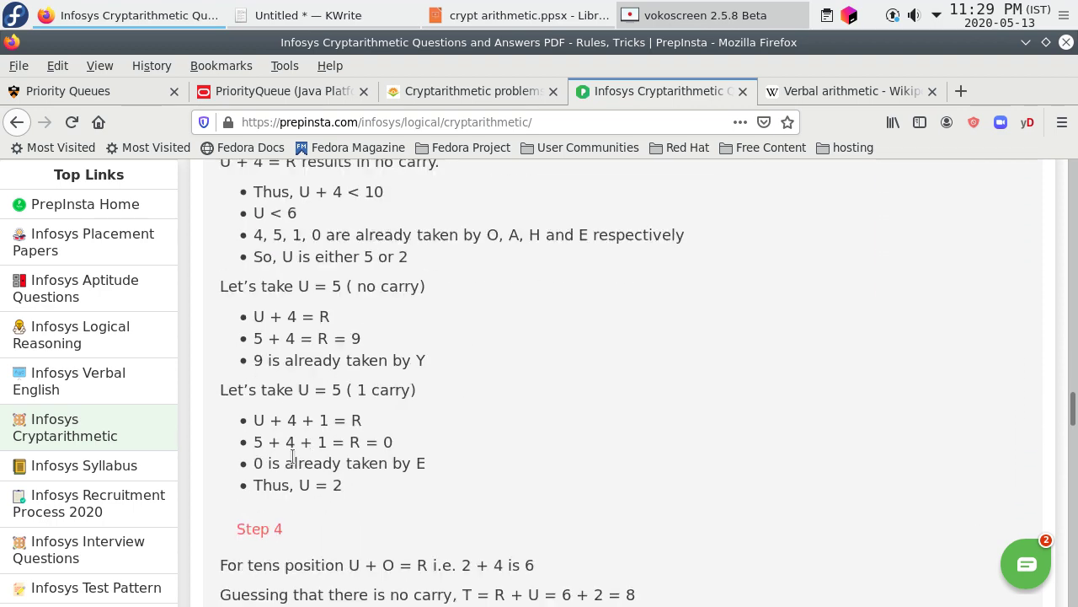
scroll(293, 456, down, 4)
scroll(293, 456, up, 1)
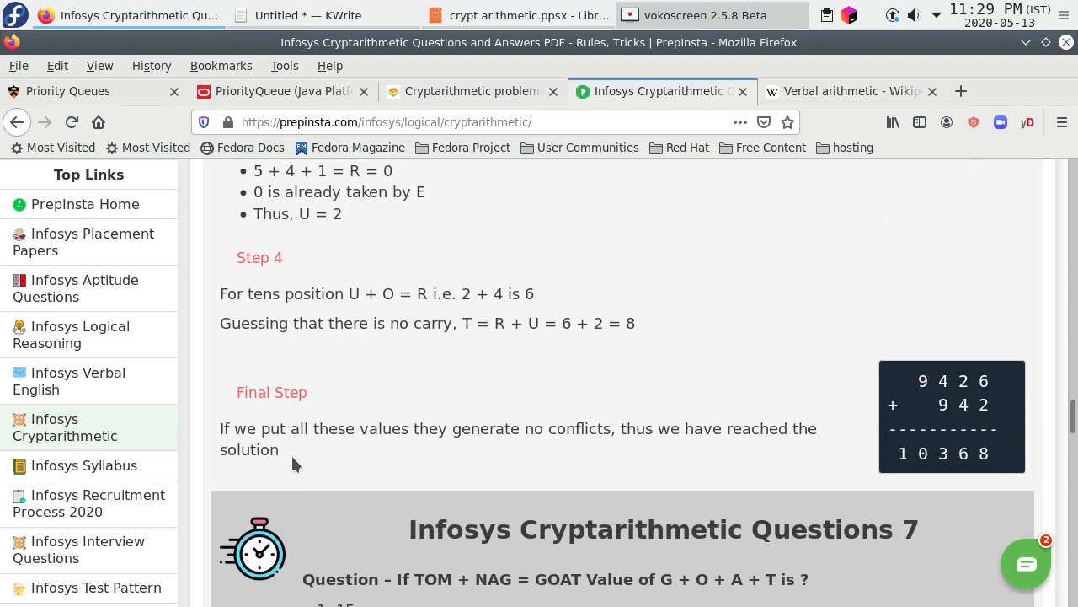
triple_click(941, 382)
triple_click(952, 406)
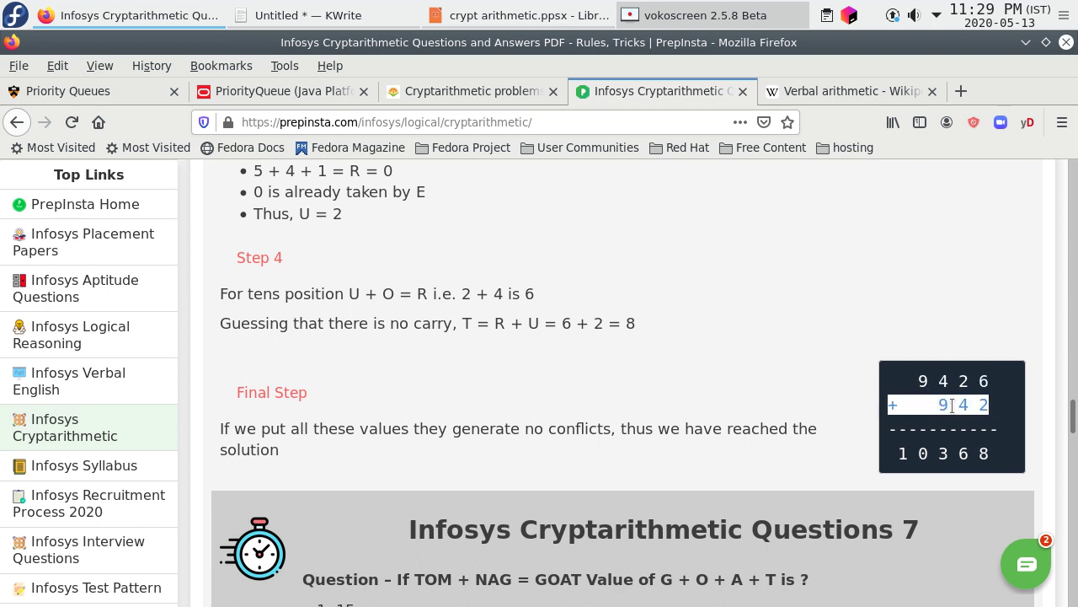
triple_click(943, 453)
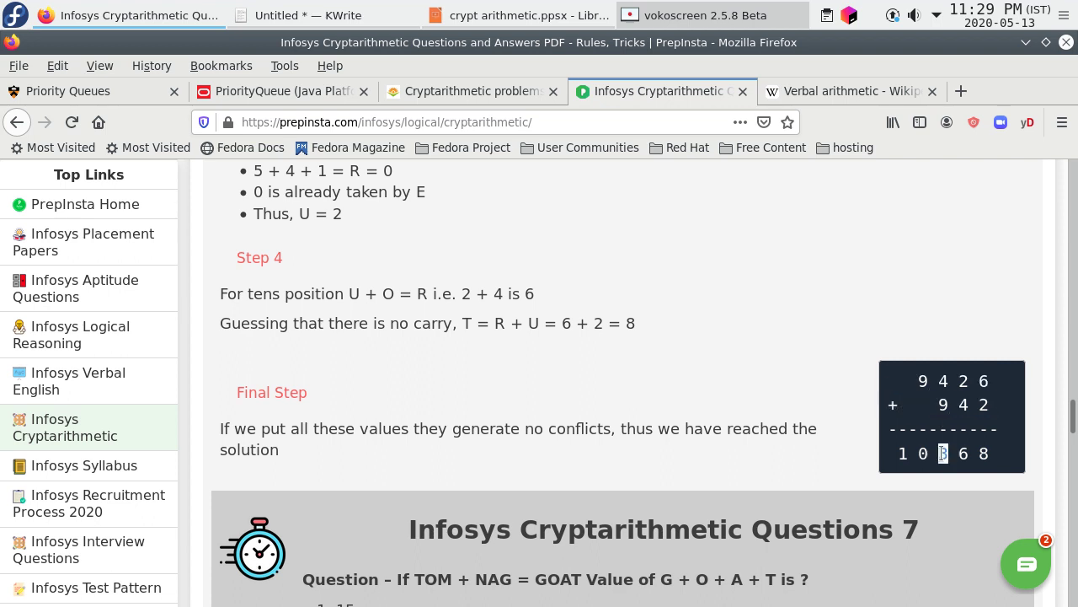
click(960, 465)
Compare the 10368 result in the KWrite notes, then return to the PrepInsta page.
click(321, 15)
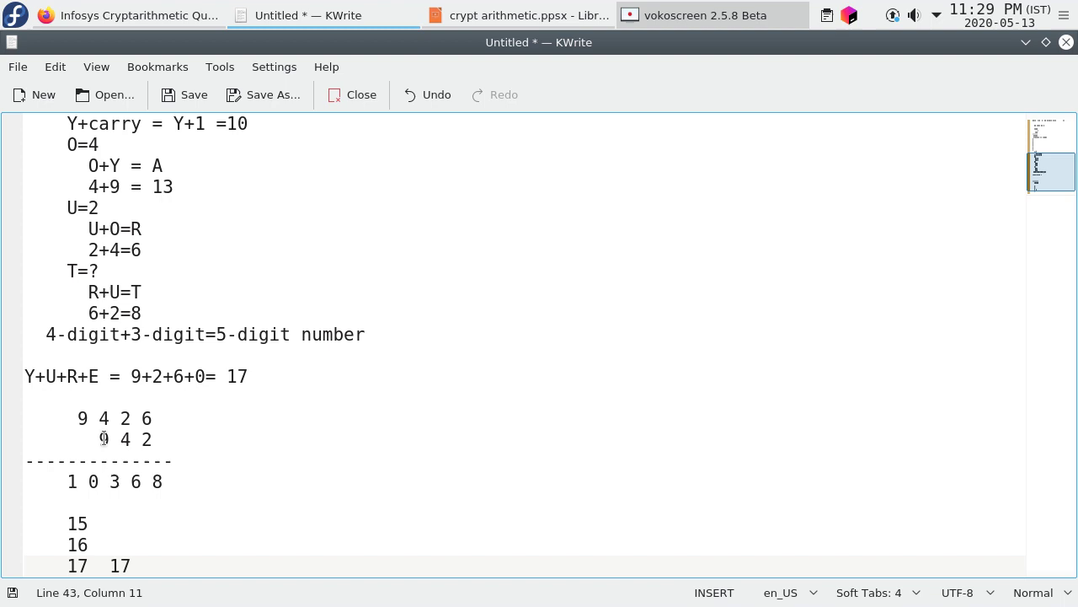
click(165, 481)
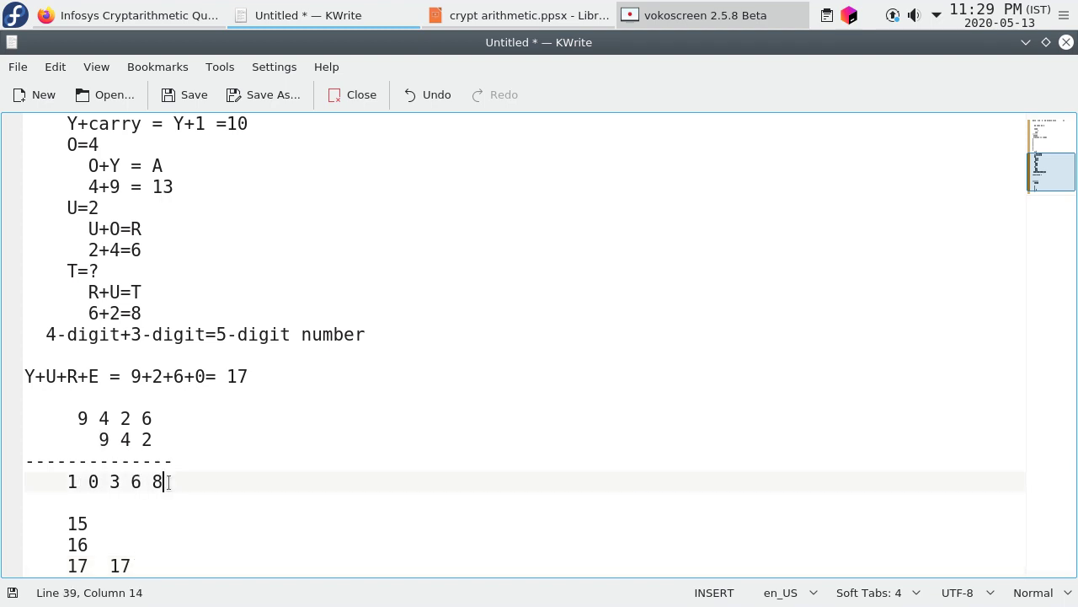
click(134, 16)
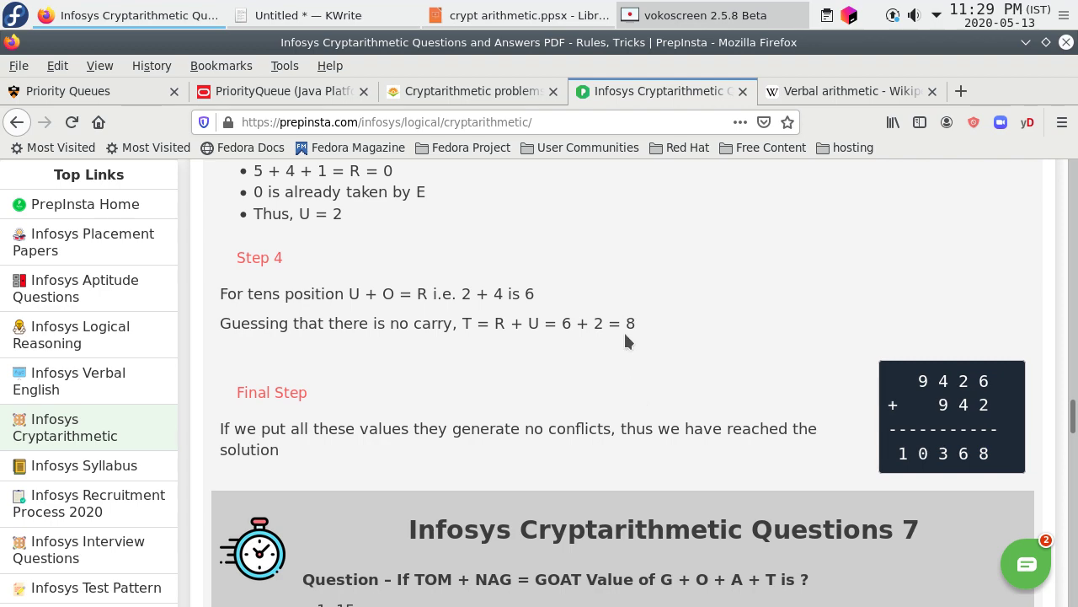
Scroll back up to Question 6 and highlight answer option 17.
scroll(625, 341, up, 10)
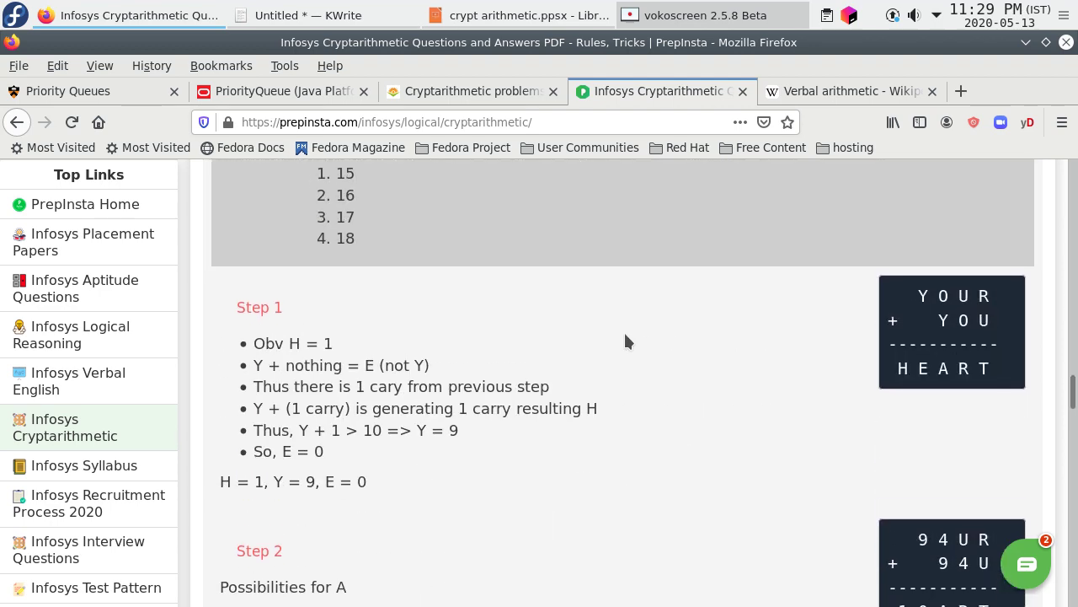
scroll(625, 335, up, 3)
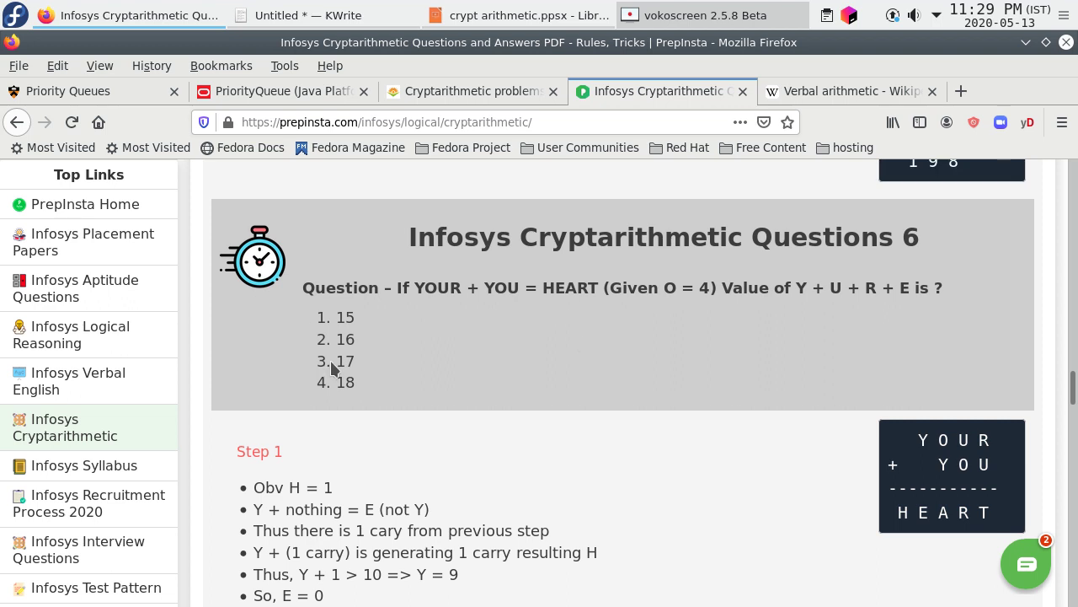
double_click(342, 358)
mouse_move(547, 19)
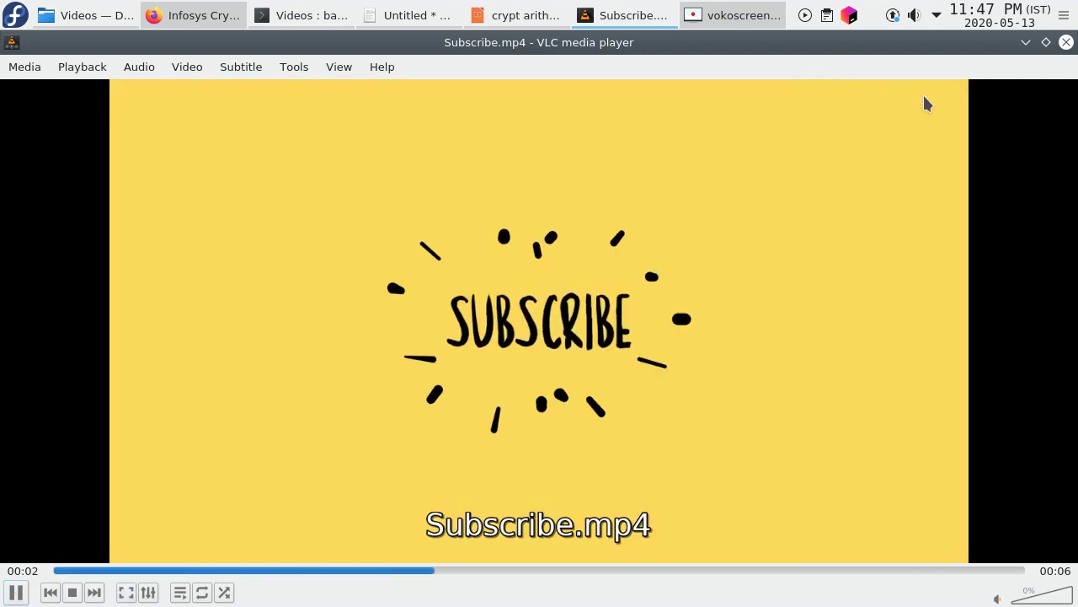
mouse_move(741, 17)
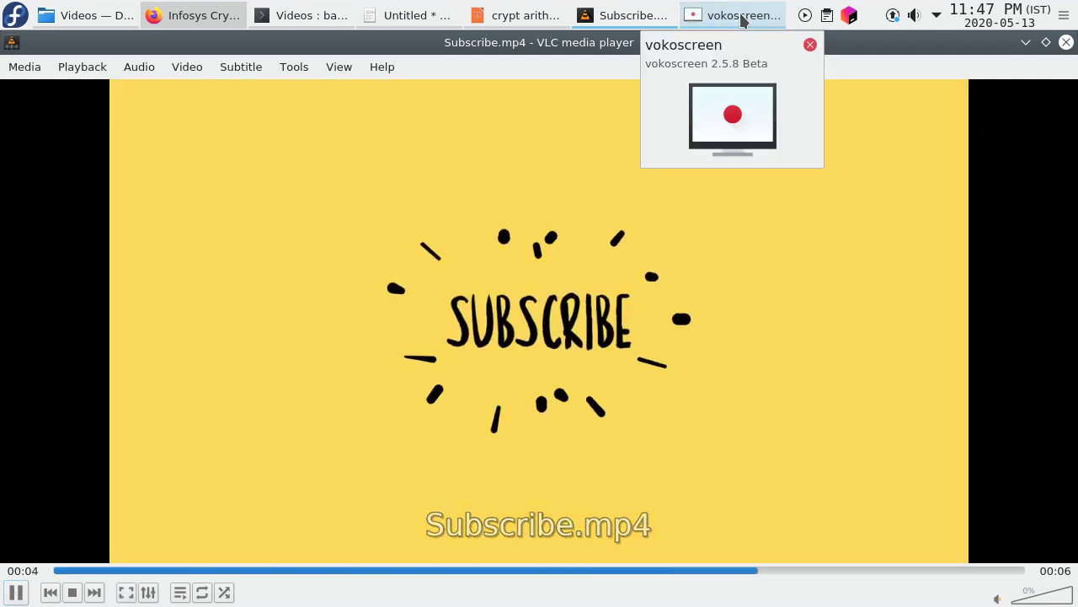